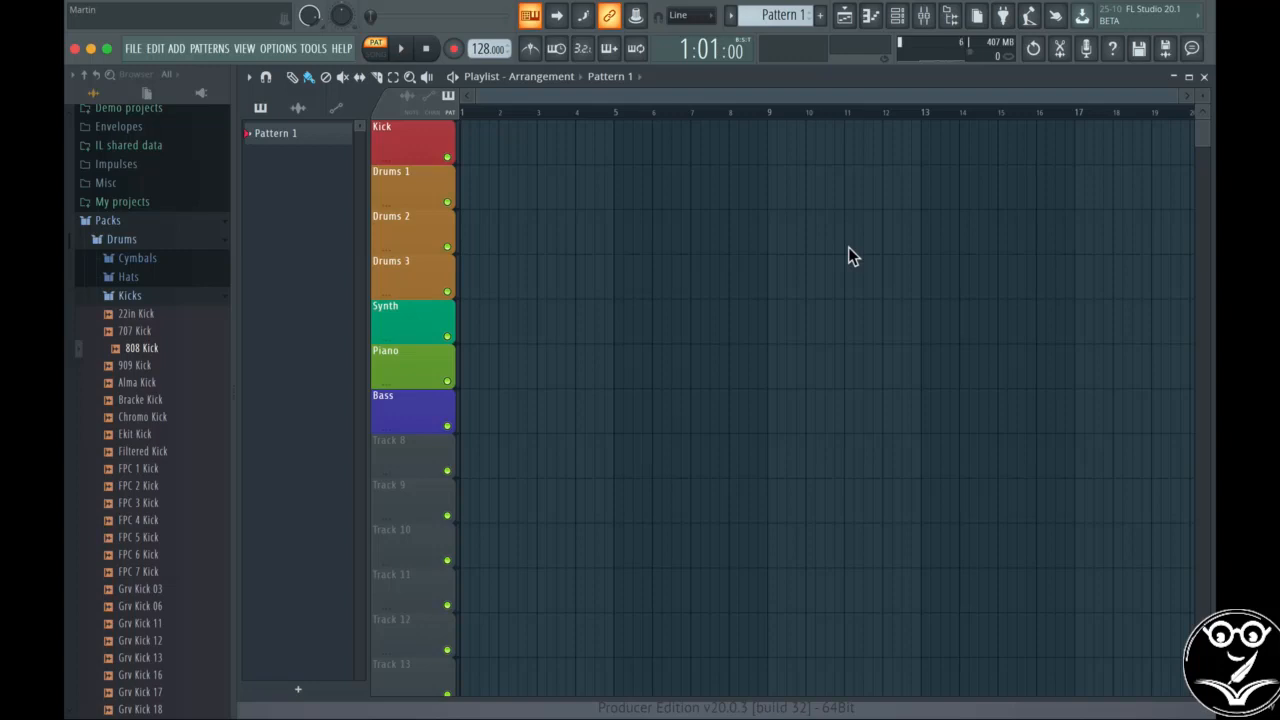
Show the mixer and the channel rack together, arranged over the playlist so both can be used.
click(924, 15)
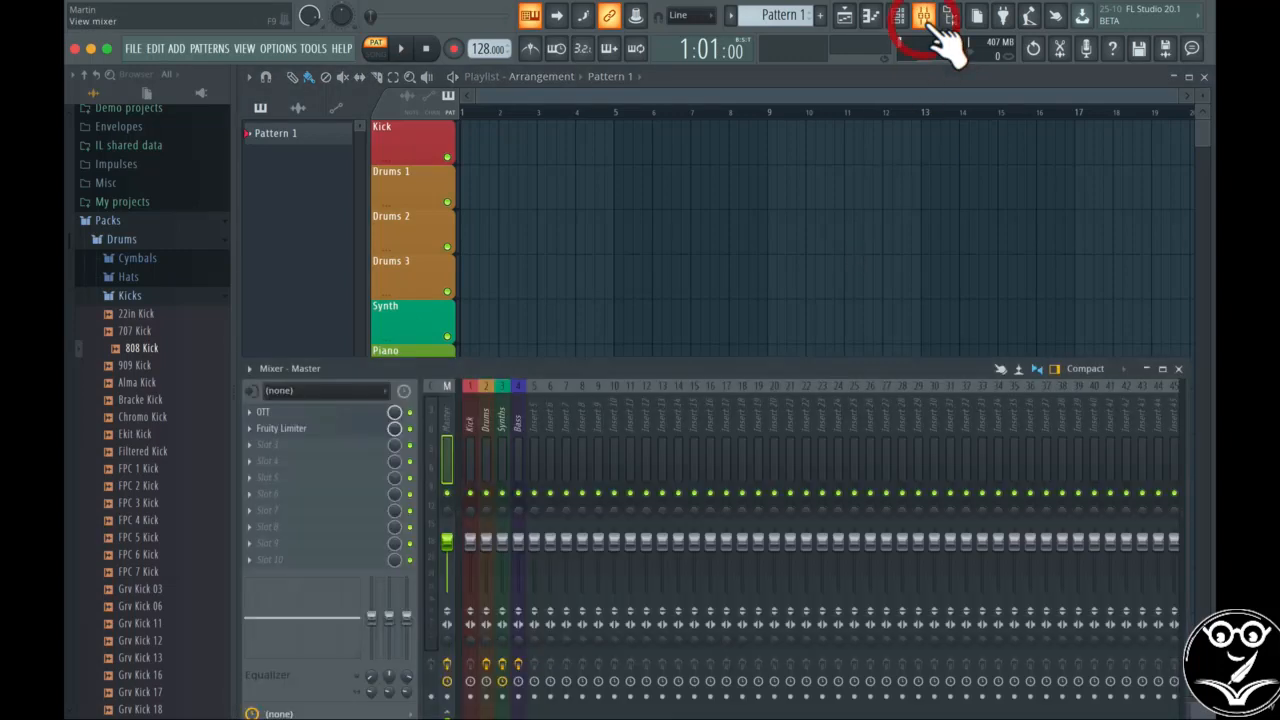
drag(796, 370, 805, 320)
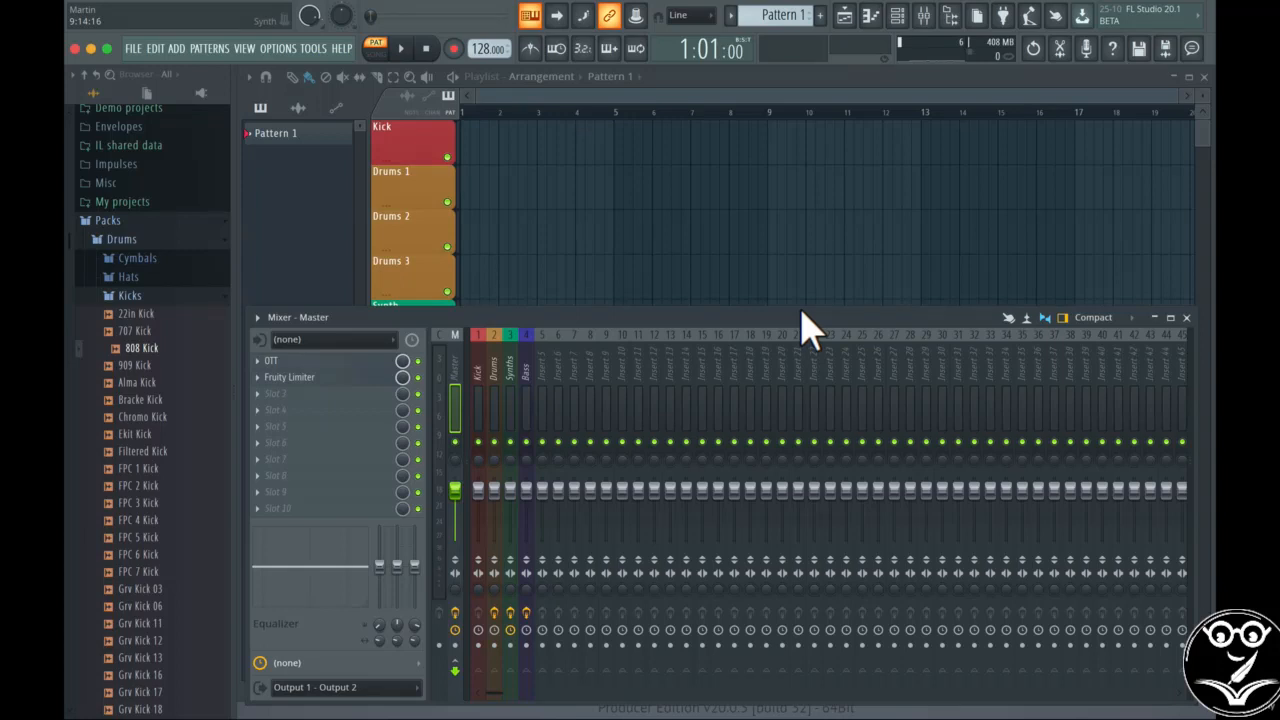
click(145, 297)
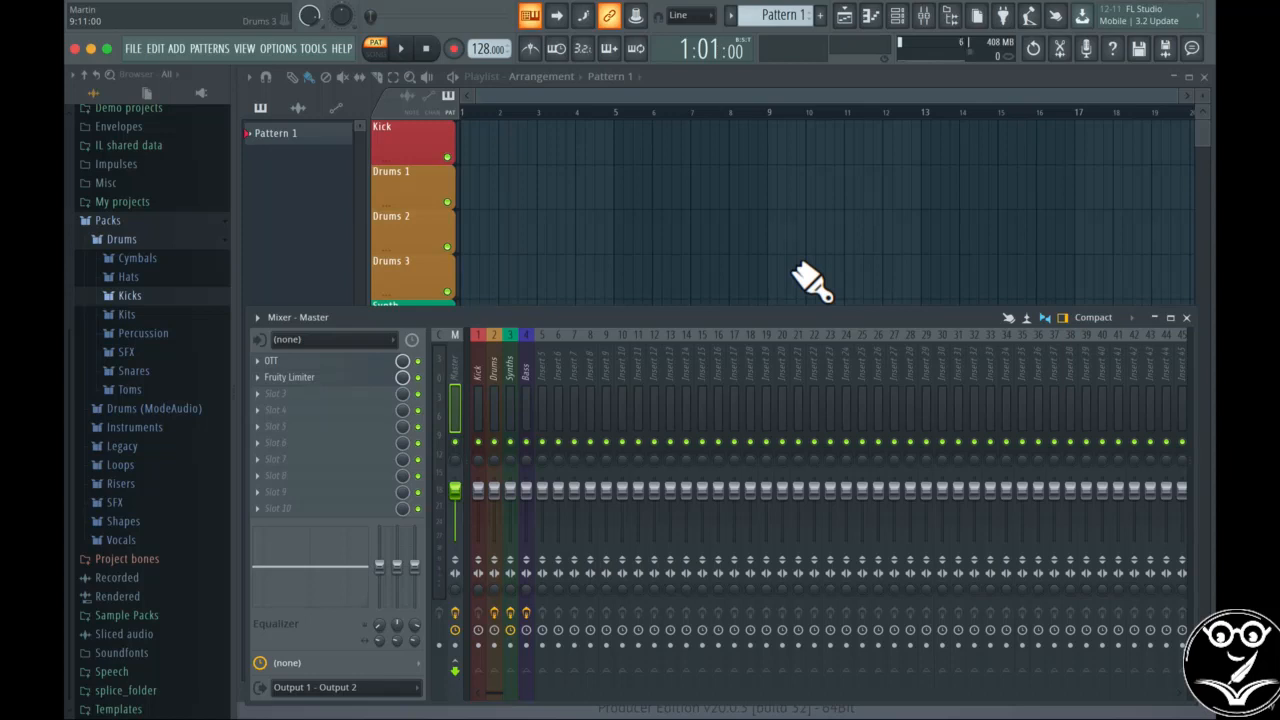
click(897, 17)
drag(814, 243, 786, 229)
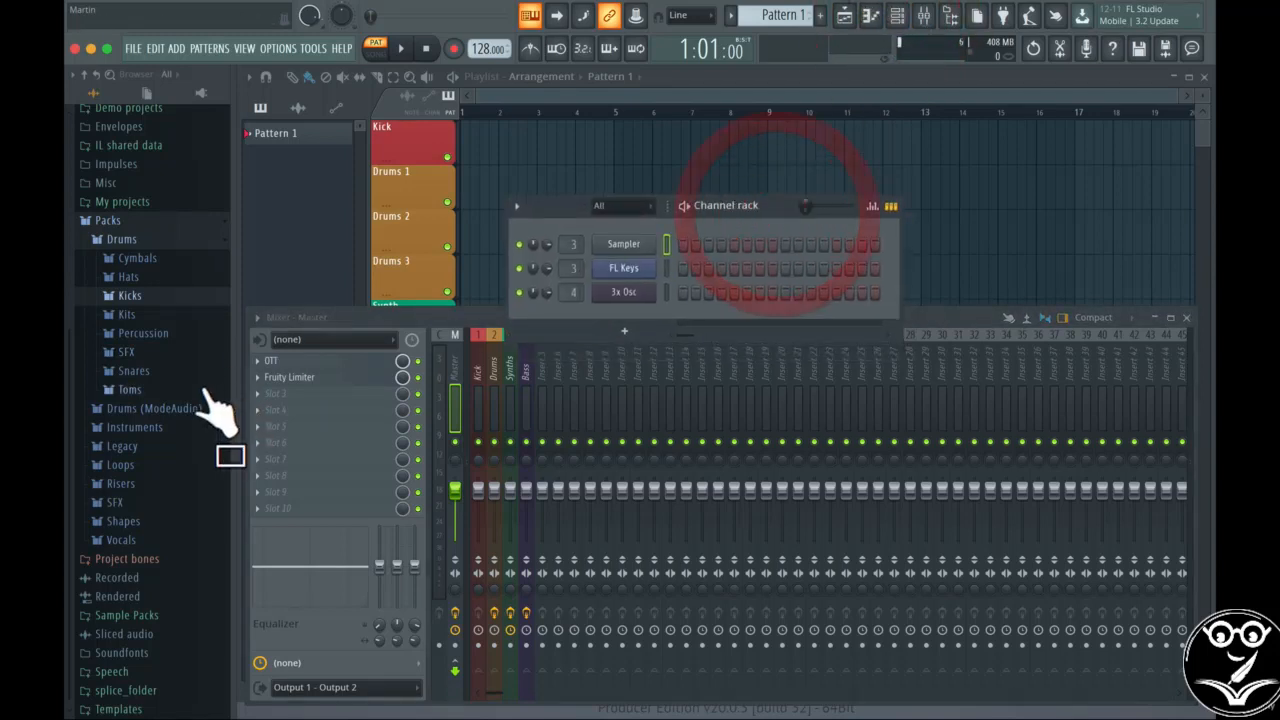
Audition samples in the Kicks drum folder and add FPC 4 Kick as a new channel in the channel rack.
click(157, 300)
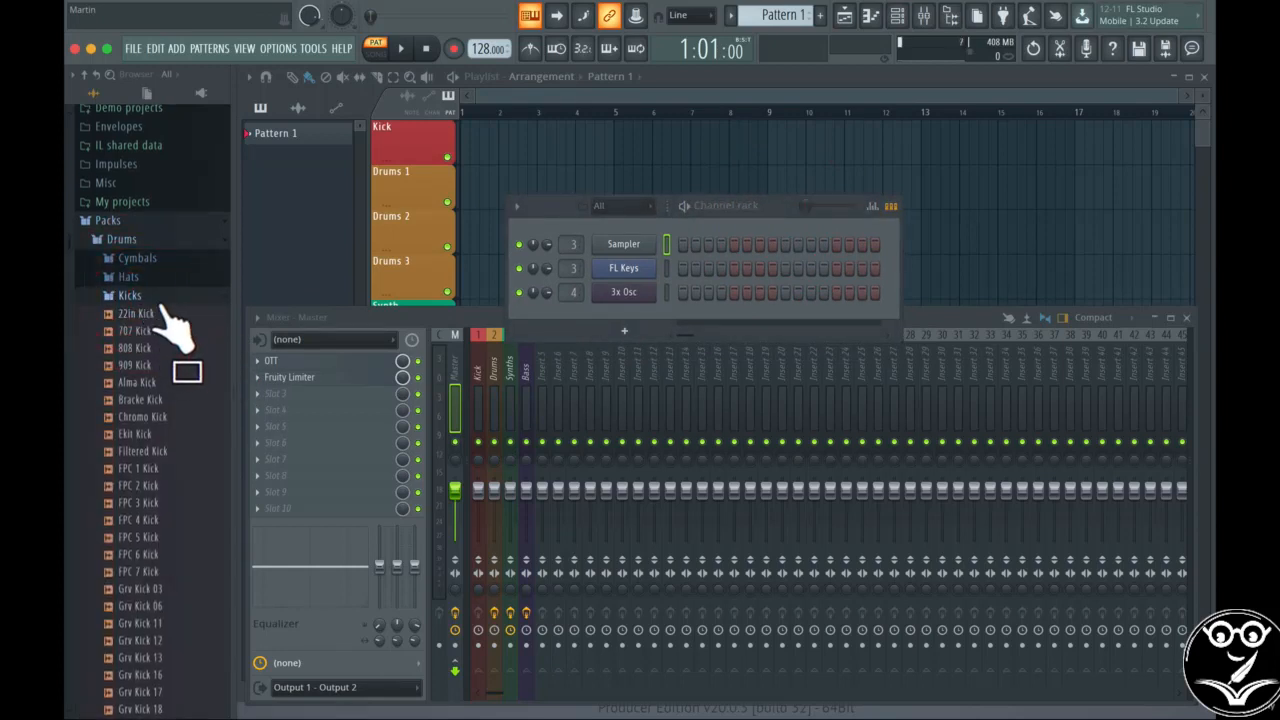
scroll(185, 367, down, 4)
scroll(185, 367, up, 3)
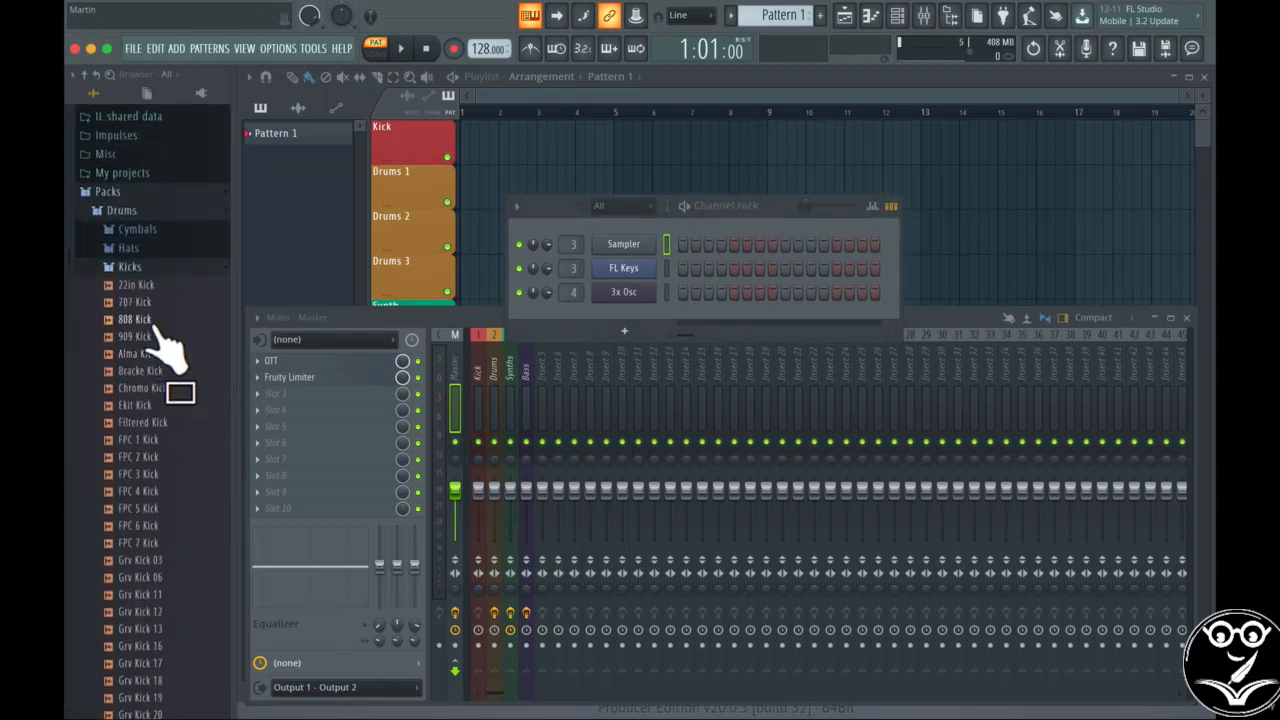
click(150, 422)
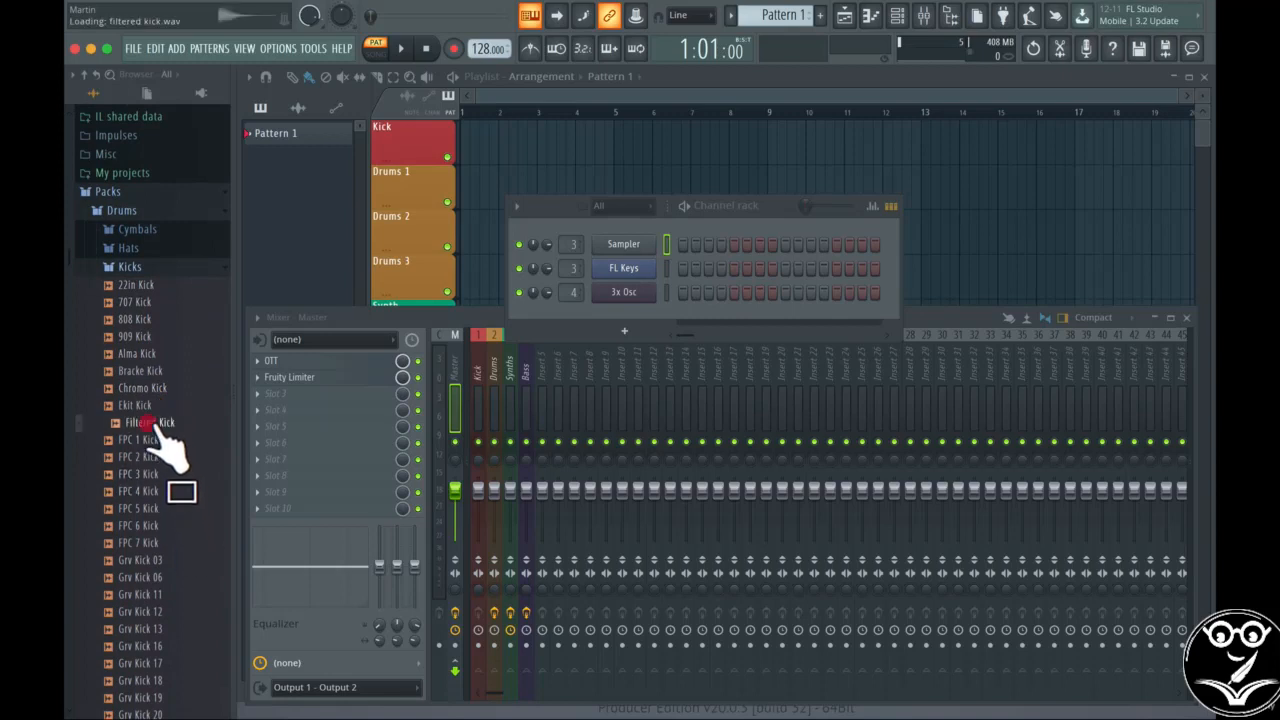
click(160, 490)
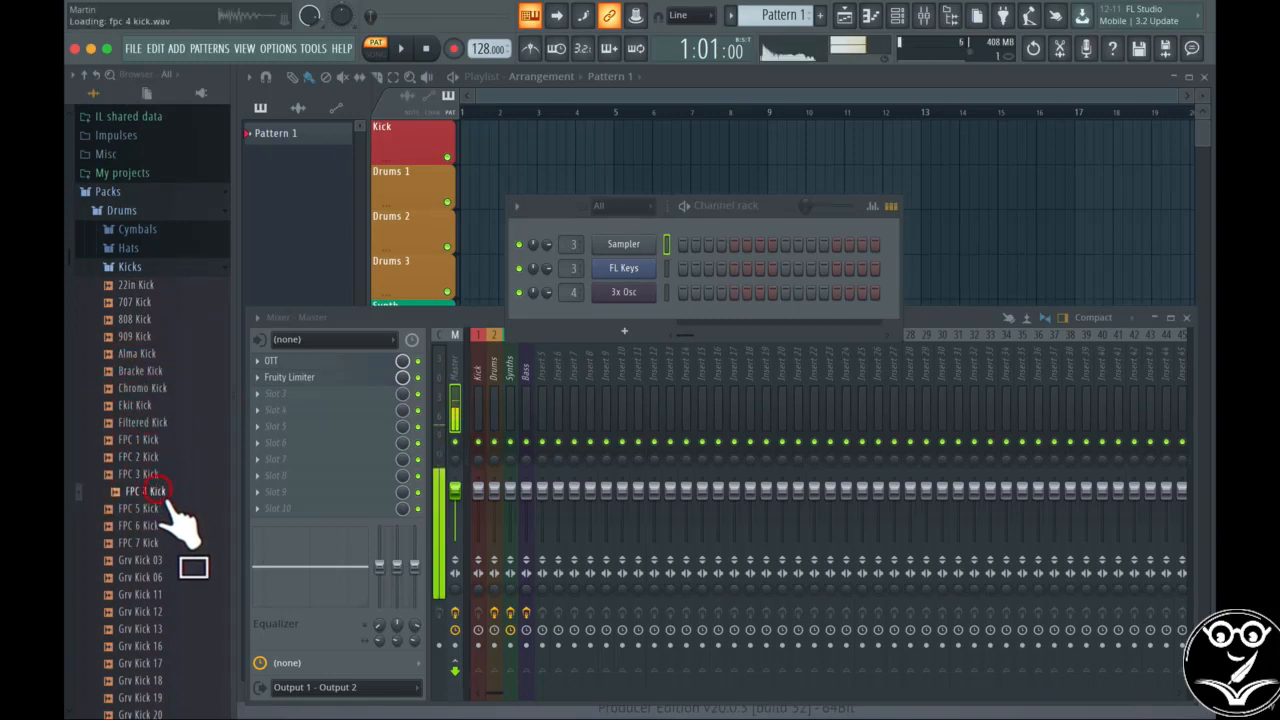
drag(150, 491, 608, 312)
Place FPC 4 Kick hits on steps 1, 5, 9 and 13, and play the pattern back.
click(683, 317)
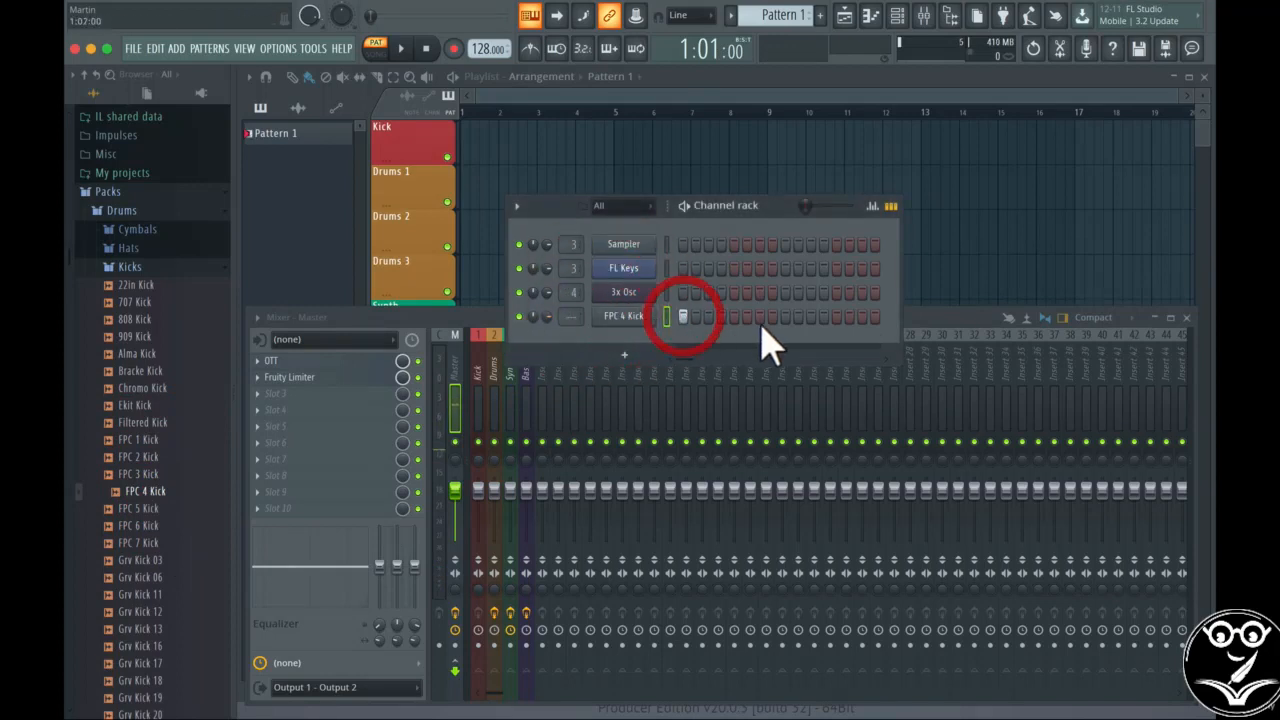
click(734, 317)
click(785, 317)
click(836, 317)
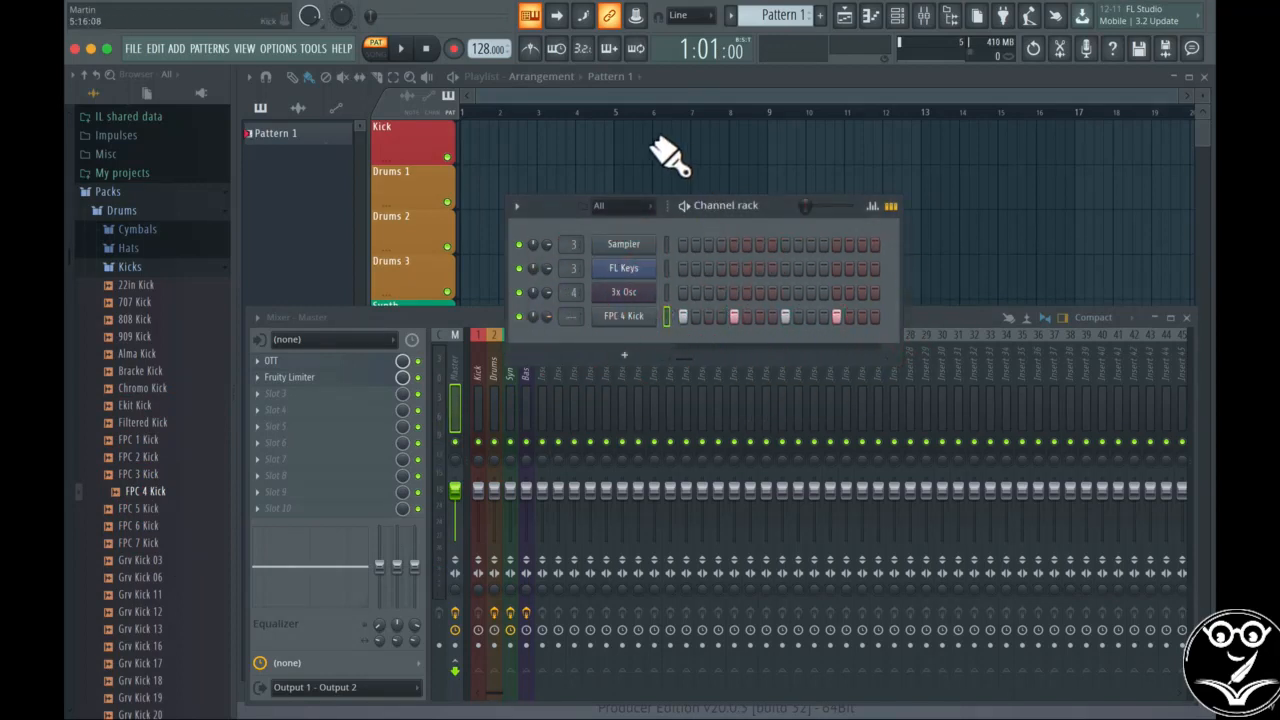
key(space)
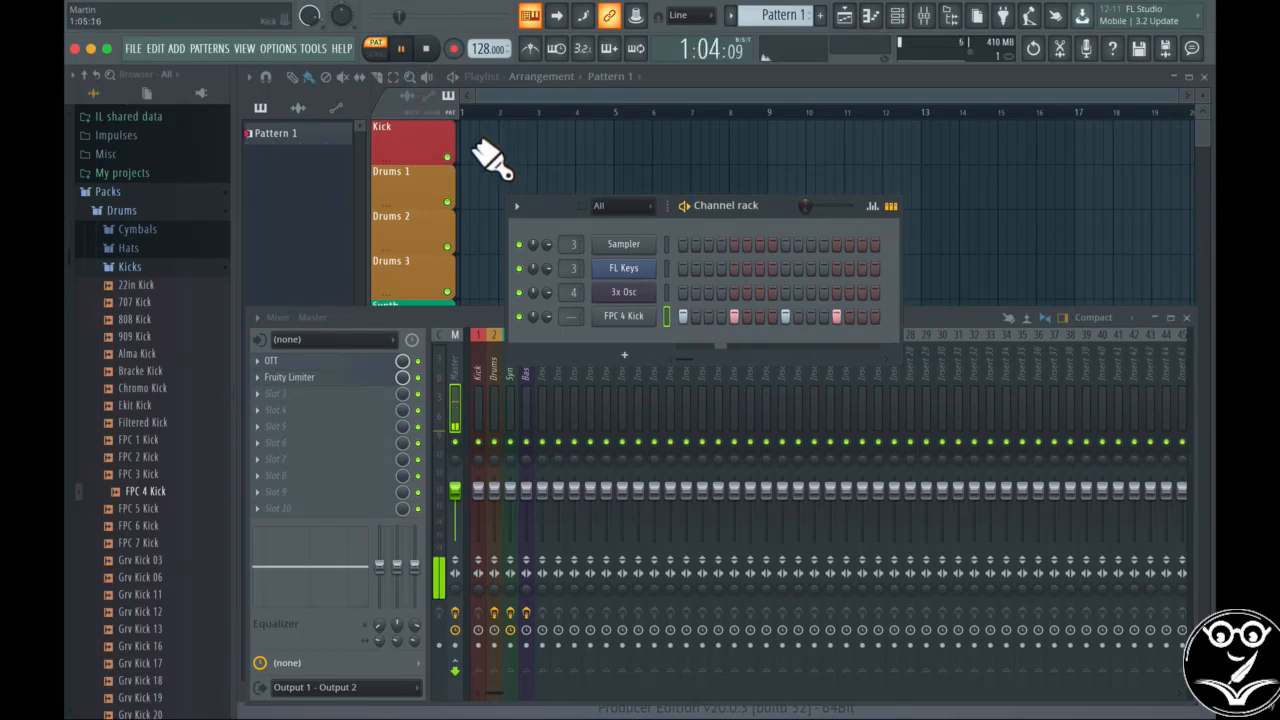
key(space)
Audition samples in the Hats drum folder and add 707 CH as a new channel in the channel rack.
click(133, 266)
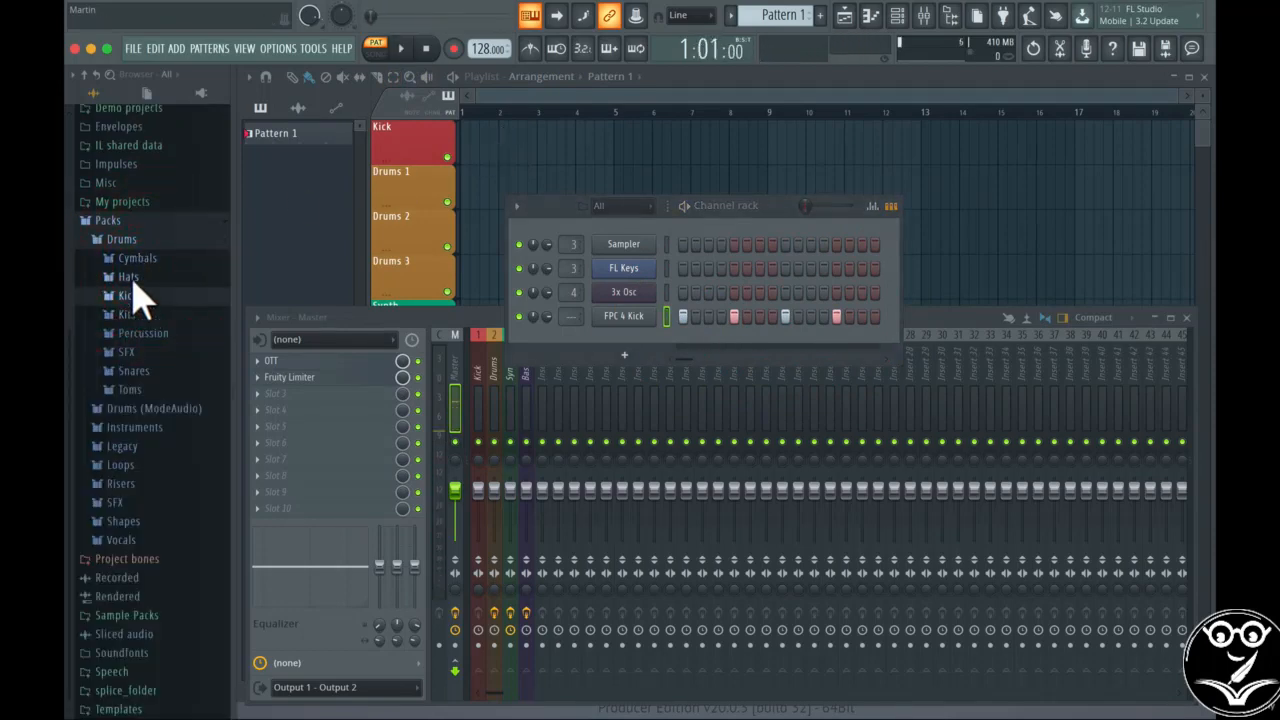
click(128, 277)
scroll(160, 357, down, 3)
scroll(150, 280, up, 3)
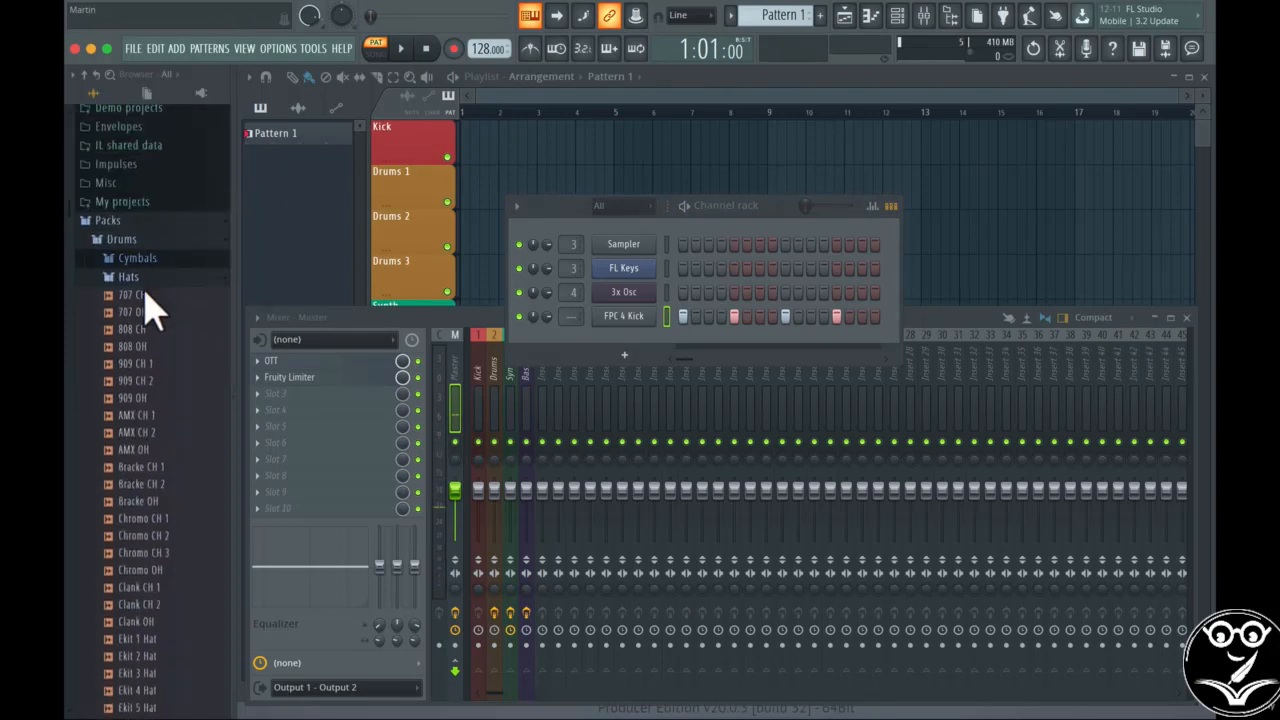
click(145, 298)
click(144, 313)
click(144, 330)
click(144, 345)
click(144, 314)
click(145, 299)
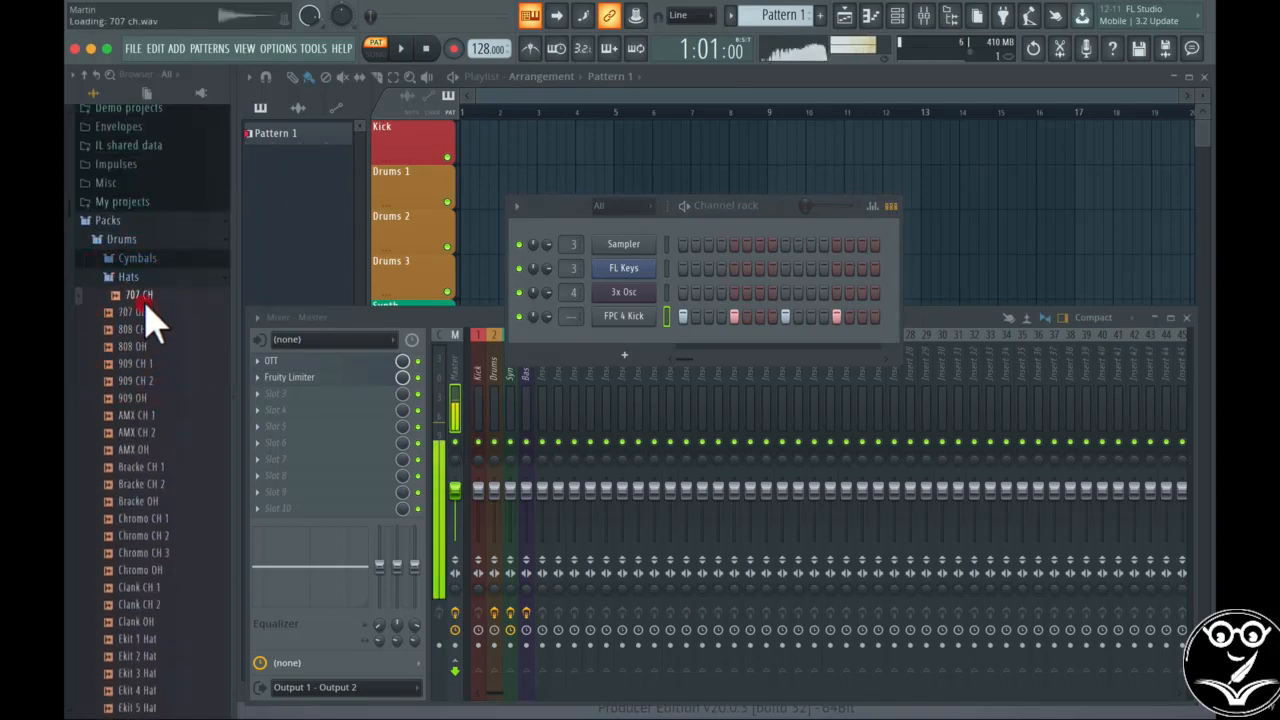
drag(146, 306, 600, 346)
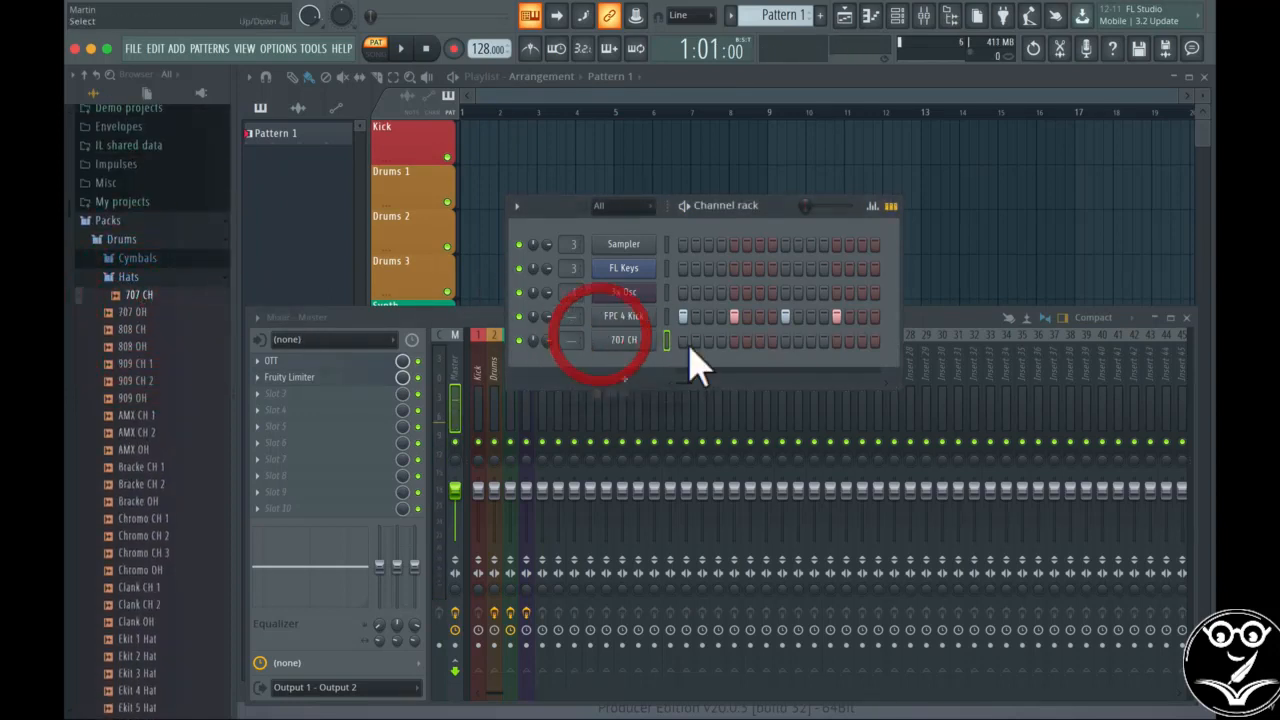
click(734, 341)
key(space)
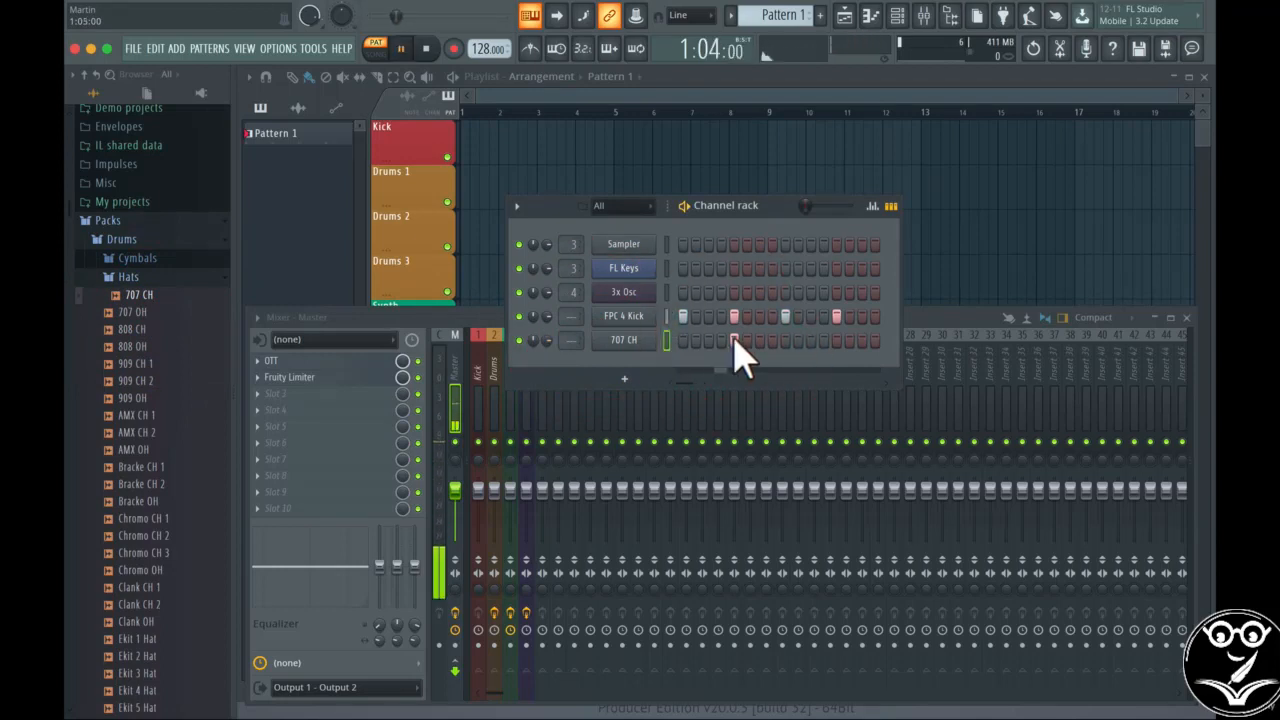
right_click(734, 340)
Place 707 CH hits on steps 3, 7, 11 and 15, and play the pattern back.
click(708, 340)
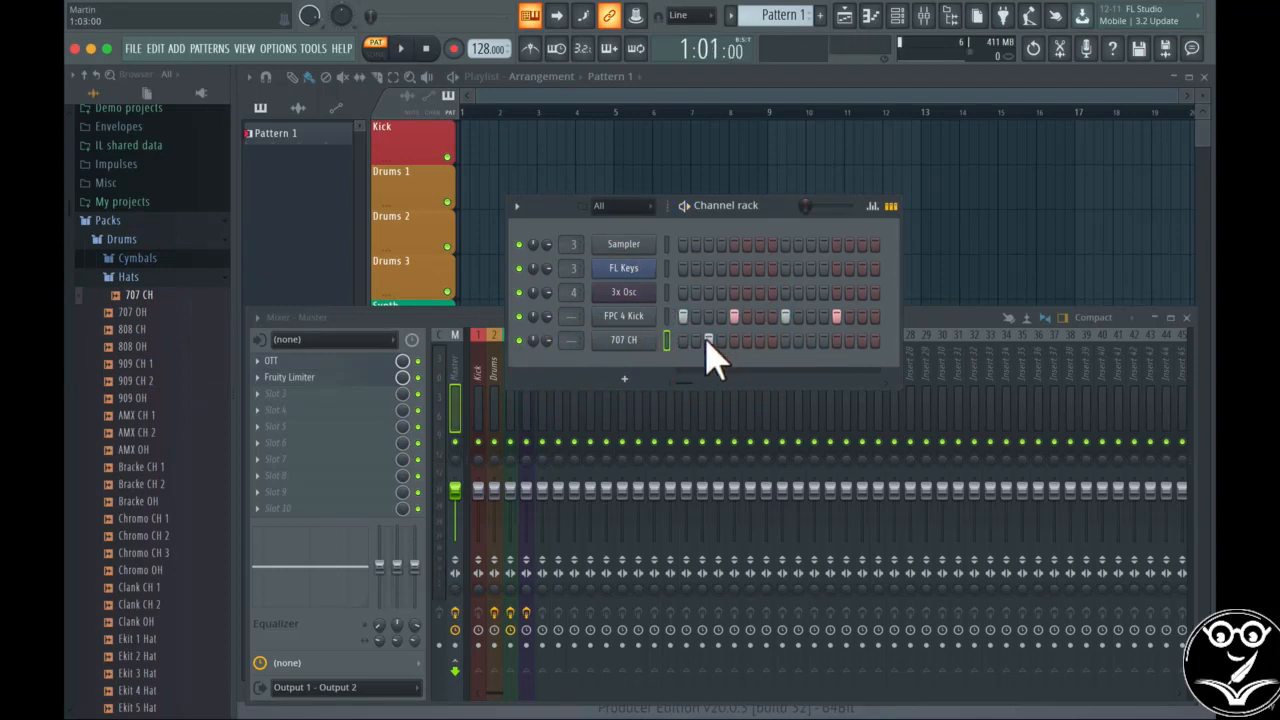
click(759, 340)
key(space)
click(810, 340)
click(861, 340)
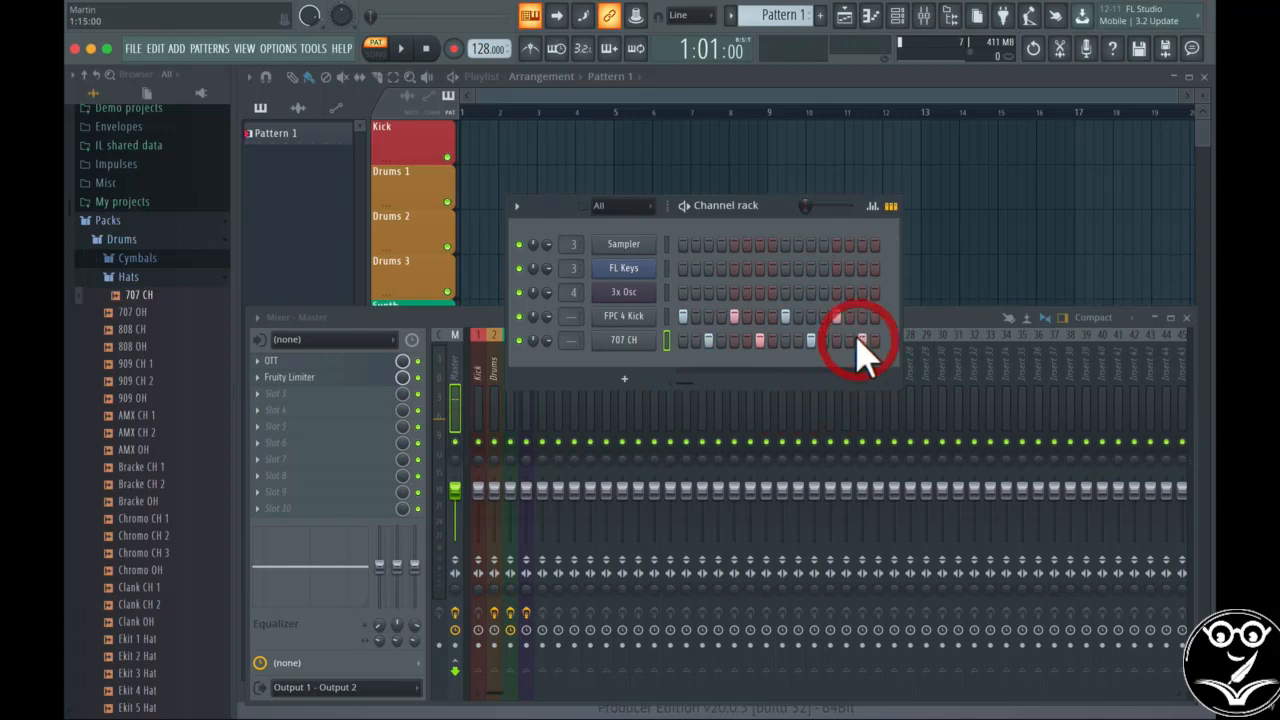
key(space)
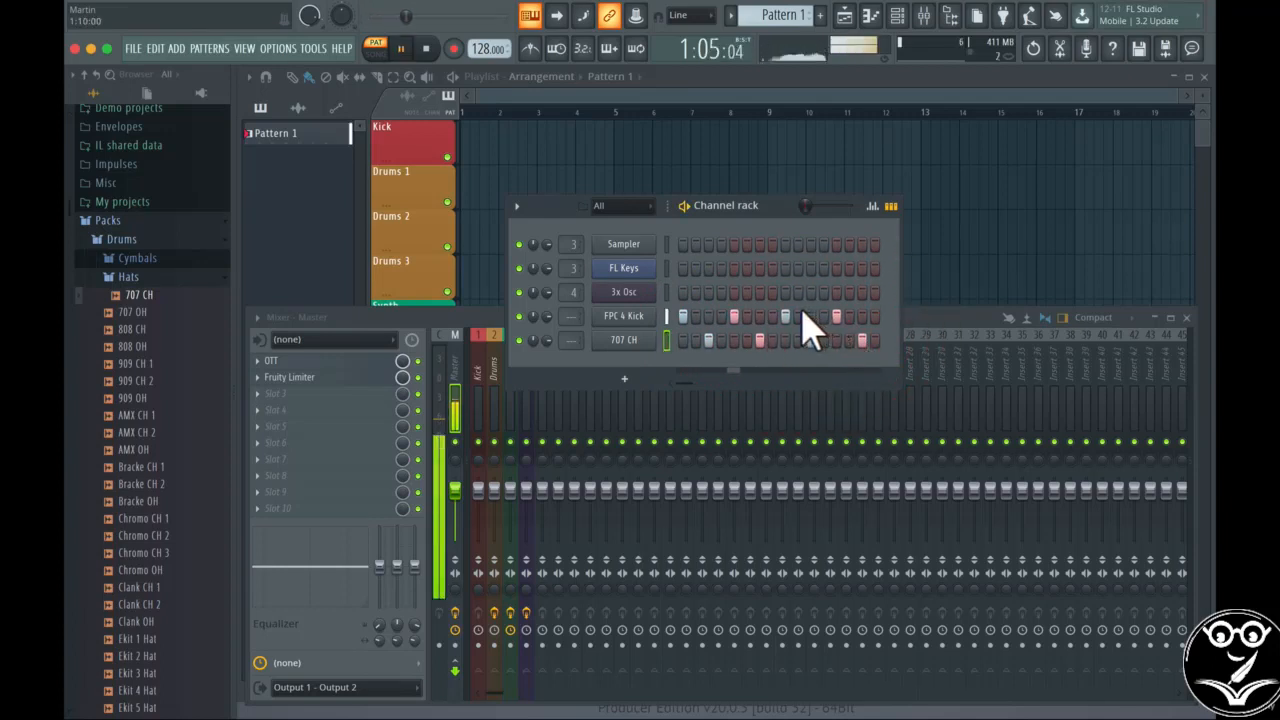
key(space)
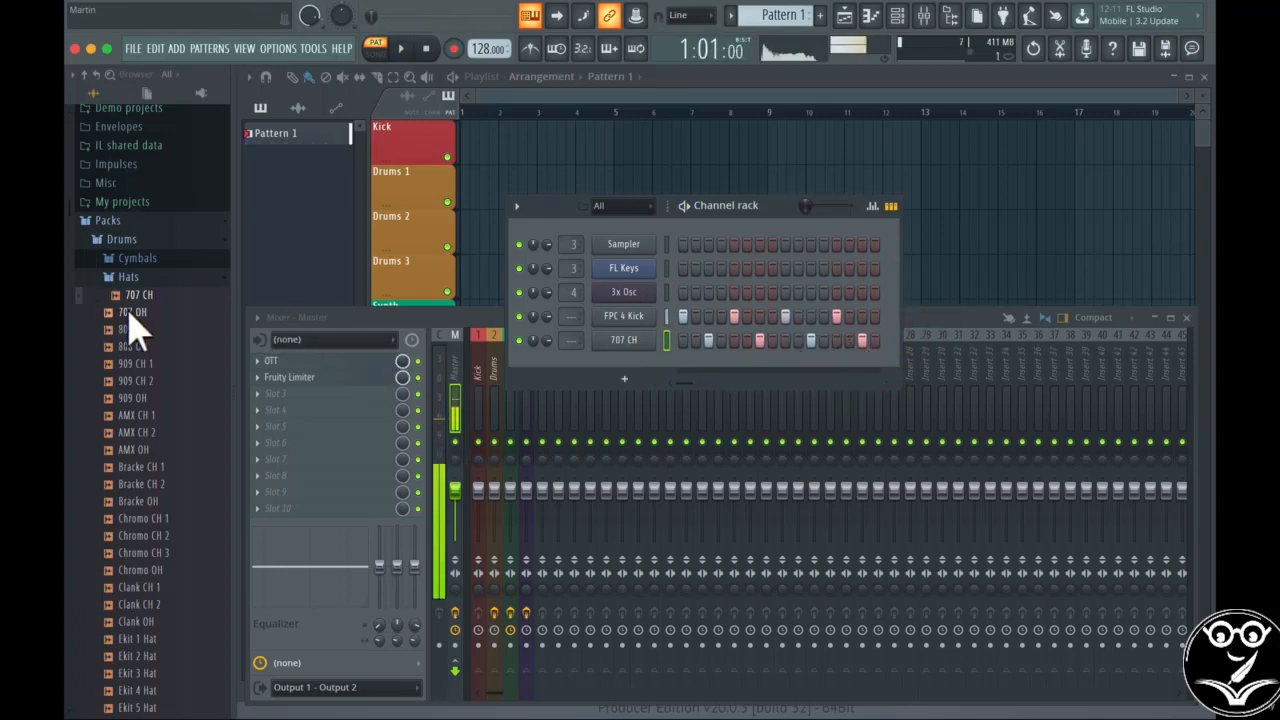
Add the 707 OH hat as a new channel and try a hit on step 14 during playback.
drag(130, 312, 652, 378)
key(space)
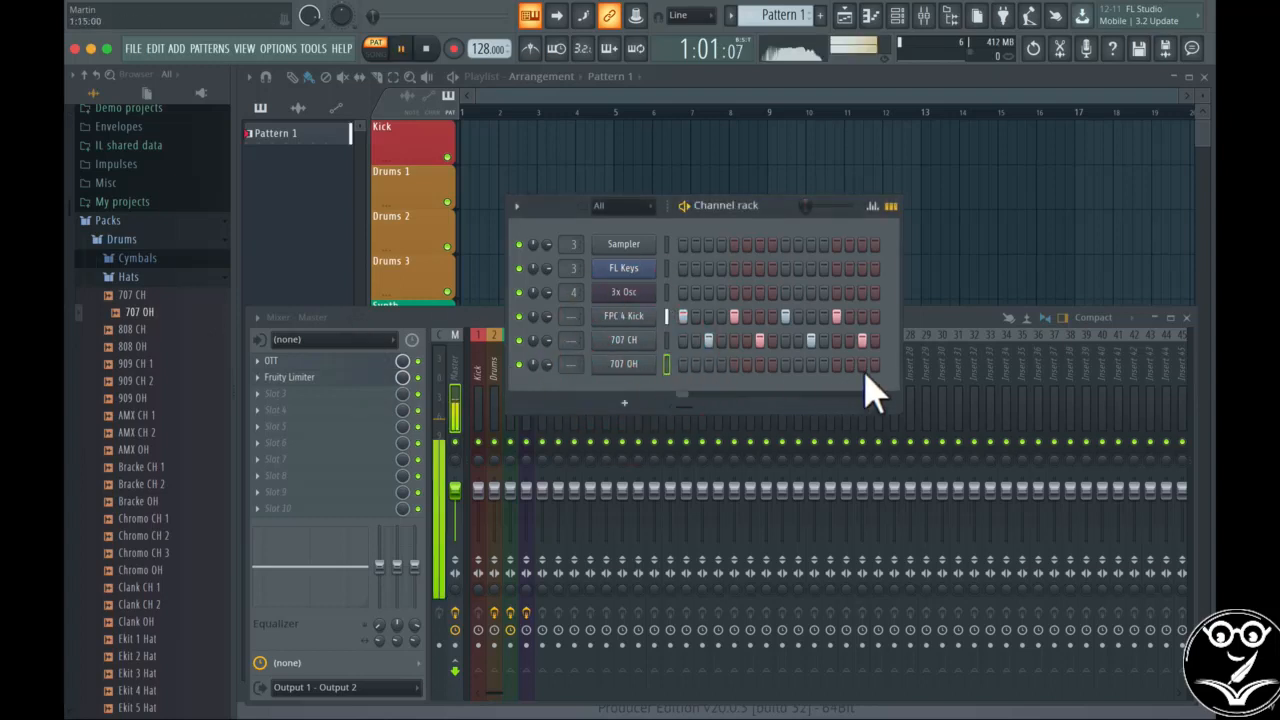
click(849, 364)
click(862, 364)
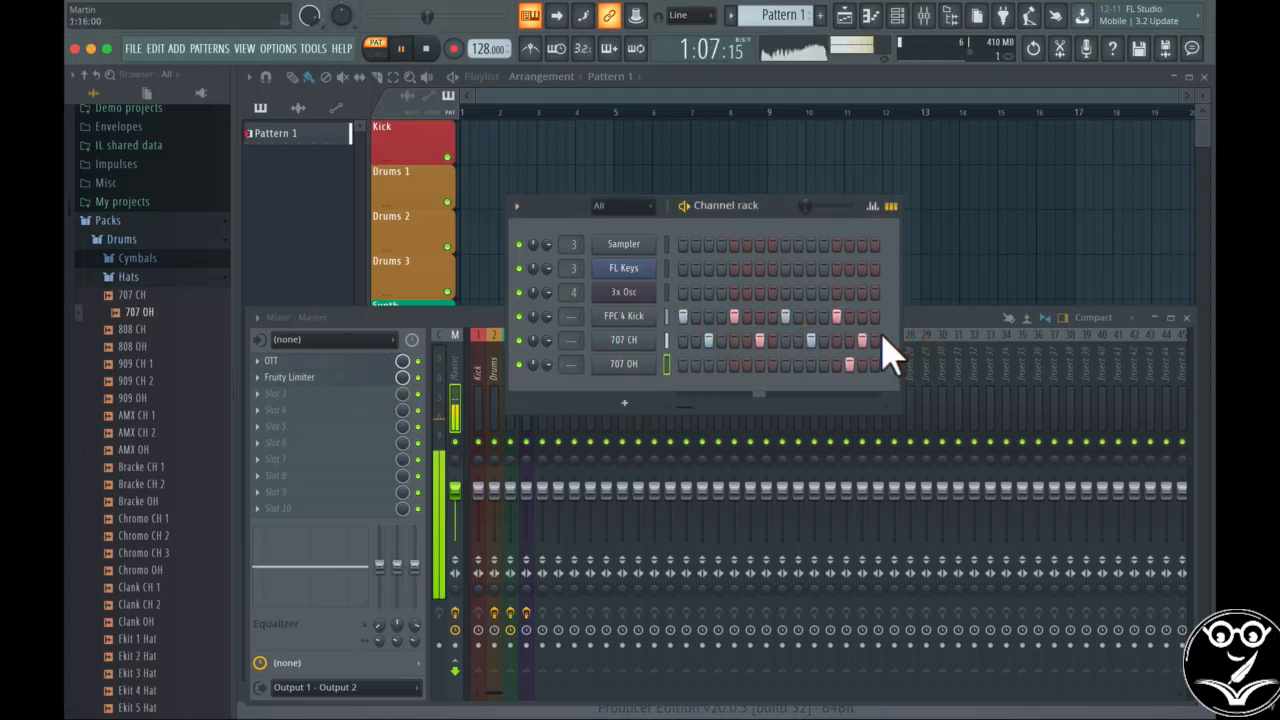
key(space)
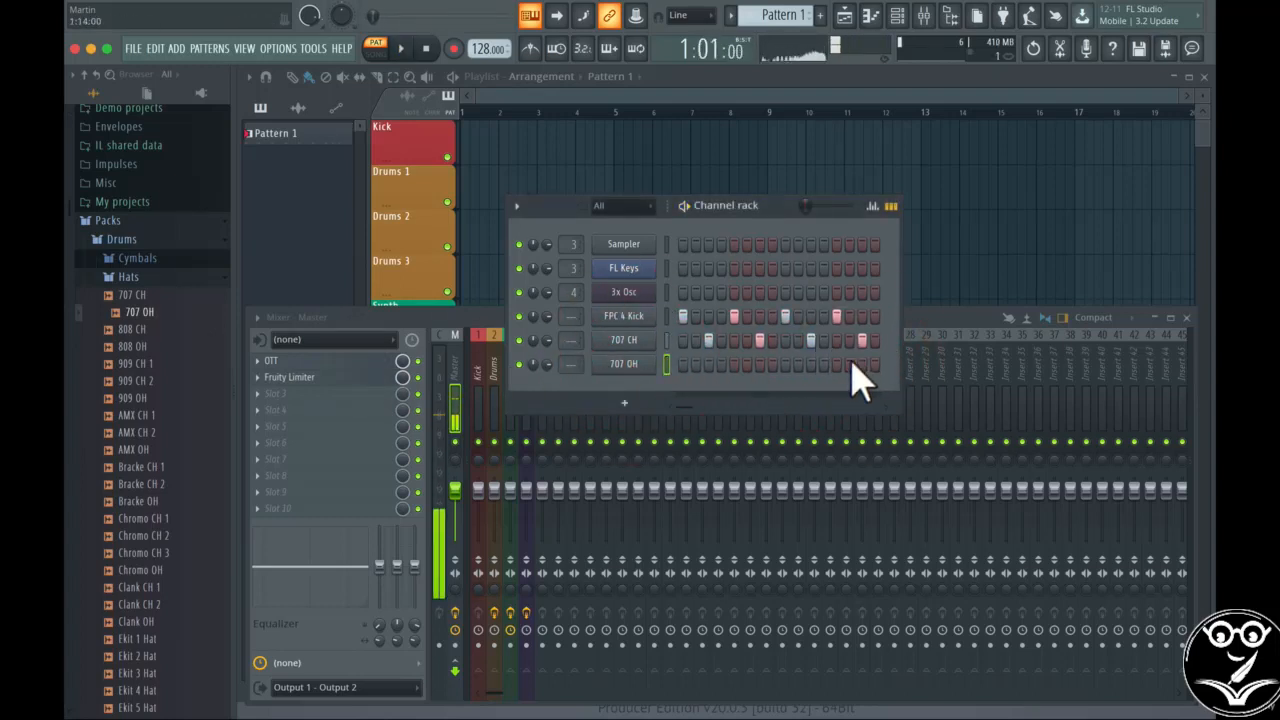
Place a 707 OH hit on step 15, remove the 707 CH hit from that step, and play the pattern.
click(861, 361)
right_click(862, 343)
key(space)
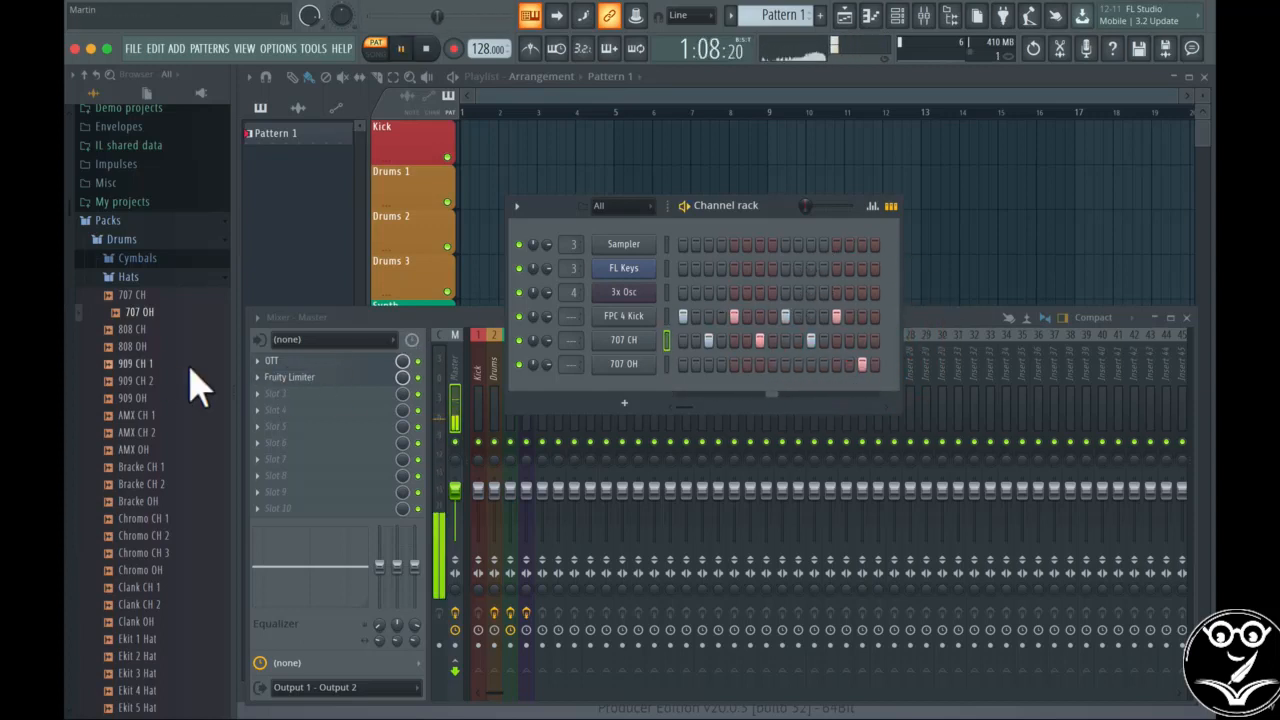
key(space)
Audition samples in the Snares drum folder and add 808 Snare as a new channel in the channel rack.
click(130, 276)
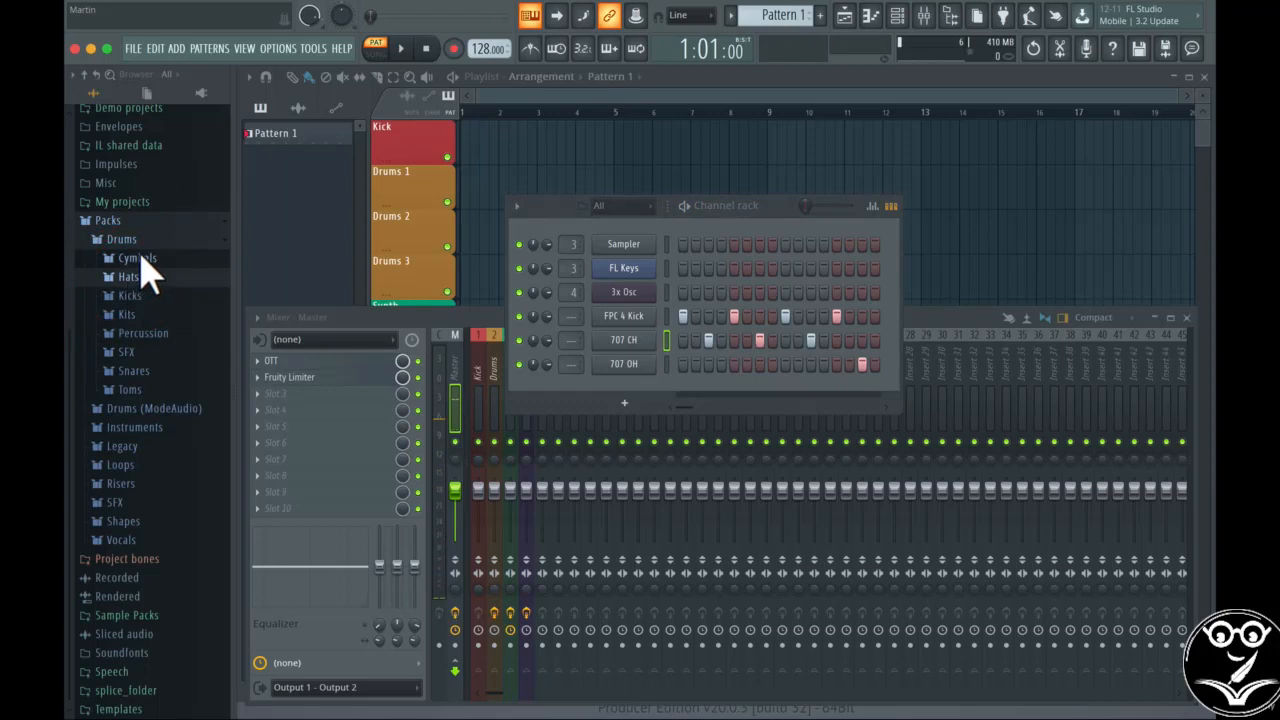
click(140, 258)
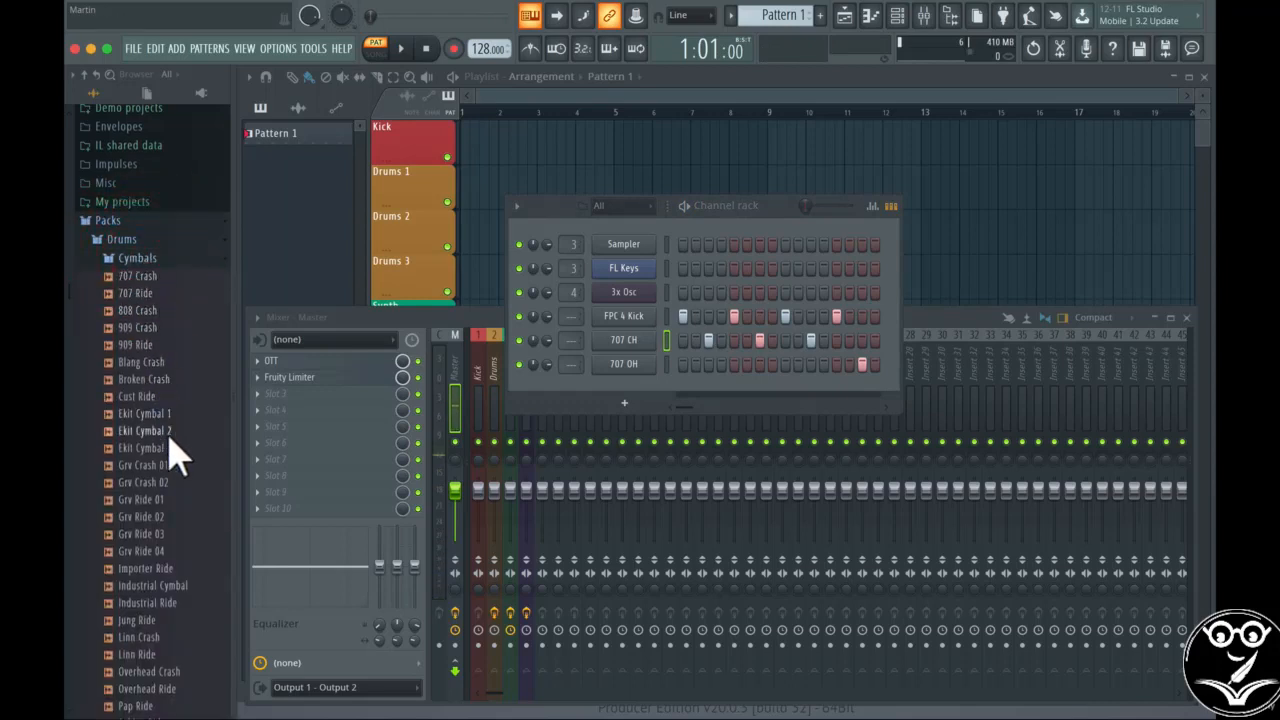
scroll(171, 528, down, 5)
scroll(171, 523, up, 8)
scroll(171, 523, down, 7)
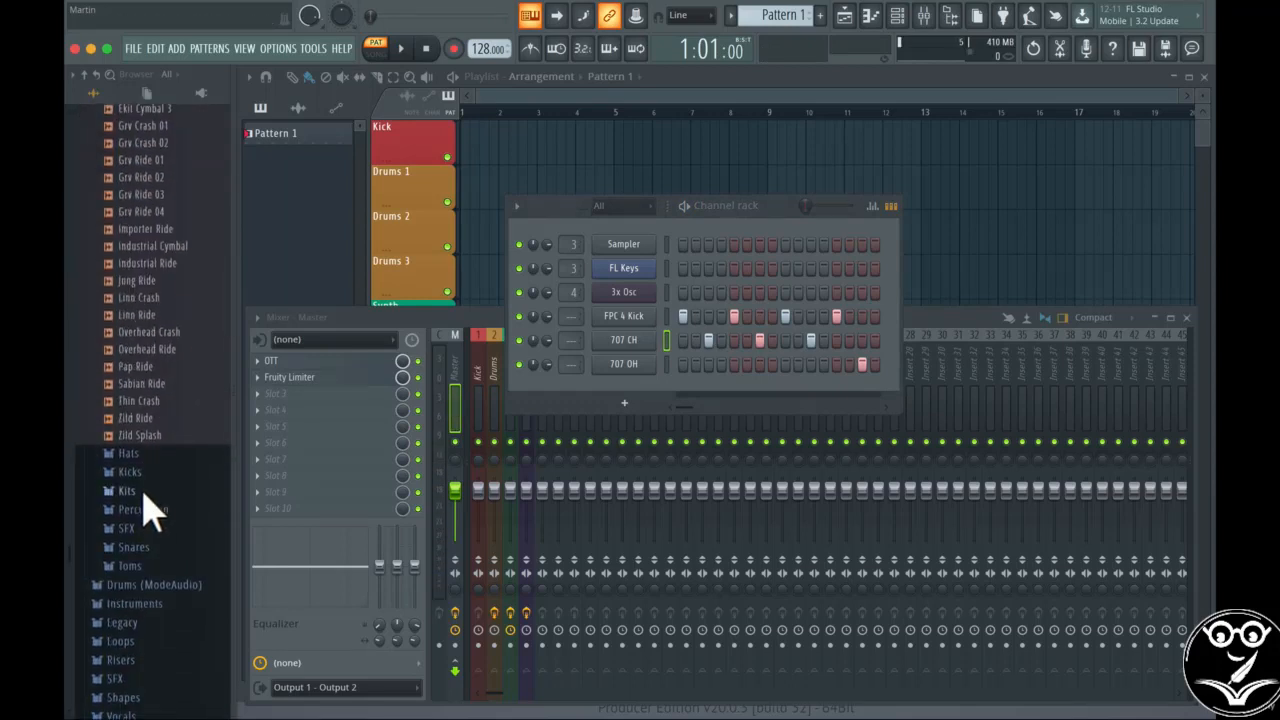
click(134, 547)
click(160, 510)
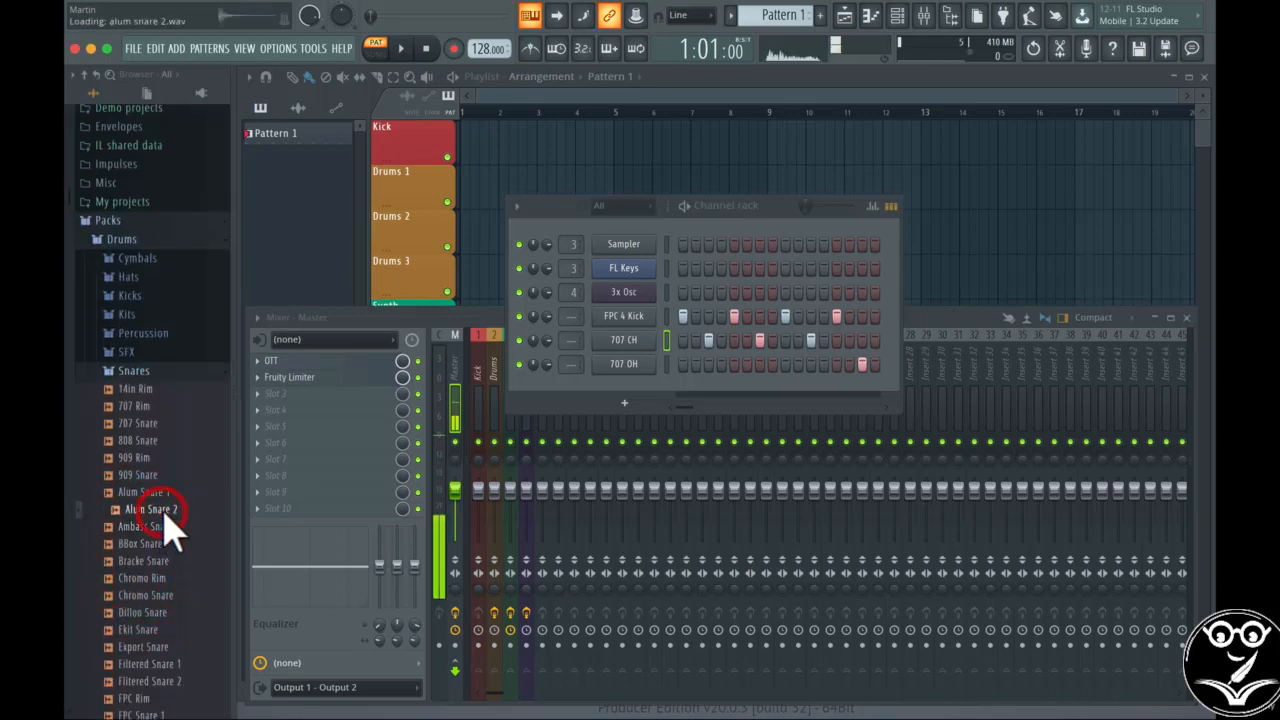
click(160, 492)
click(157, 458)
click(155, 423)
click(155, 406)
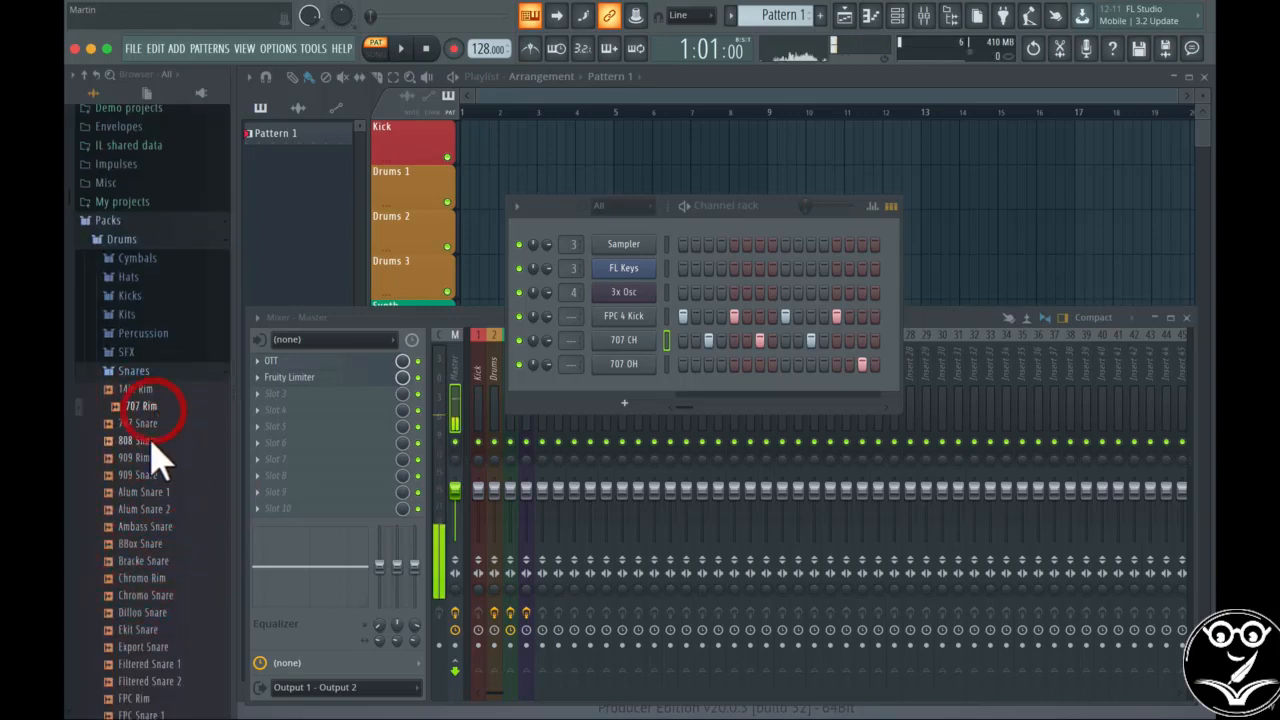
click(150, 441)
drag(150, 443, 625, 388)
Place 808 Snare hits on steps 5 and 13, and play the pattern back.
click(734, 388)
click(836, 388)
key(space)
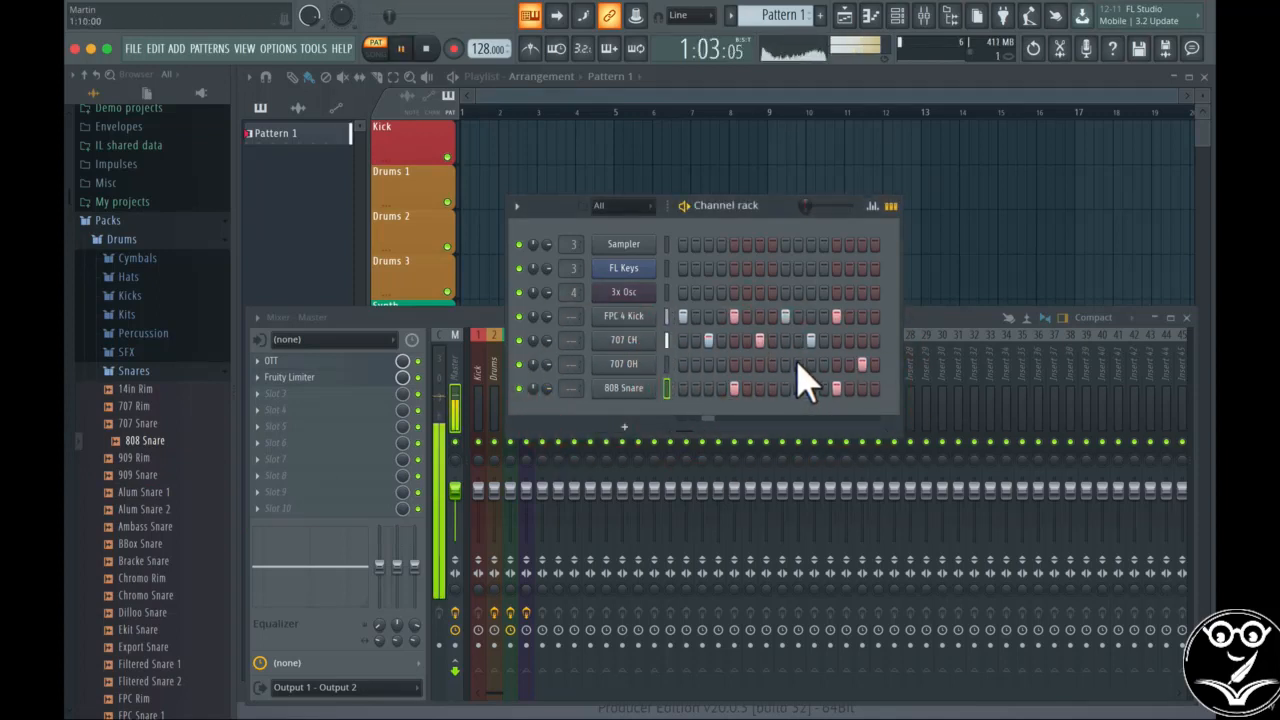
key(space)
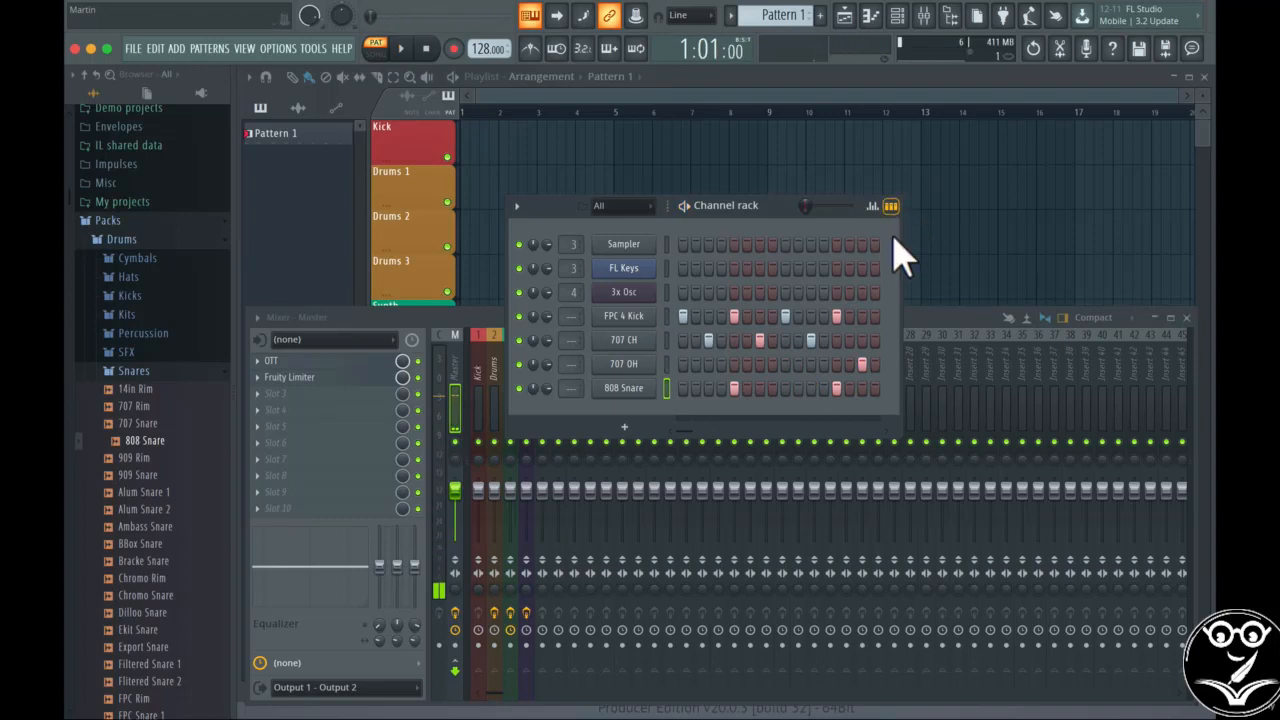
Widen the channel rack to 32 steps and place FPC 4 Kick hits on steps 17, 21, 25 and 29.
click(942, 428)
drag(896, 433, 1108, 450)
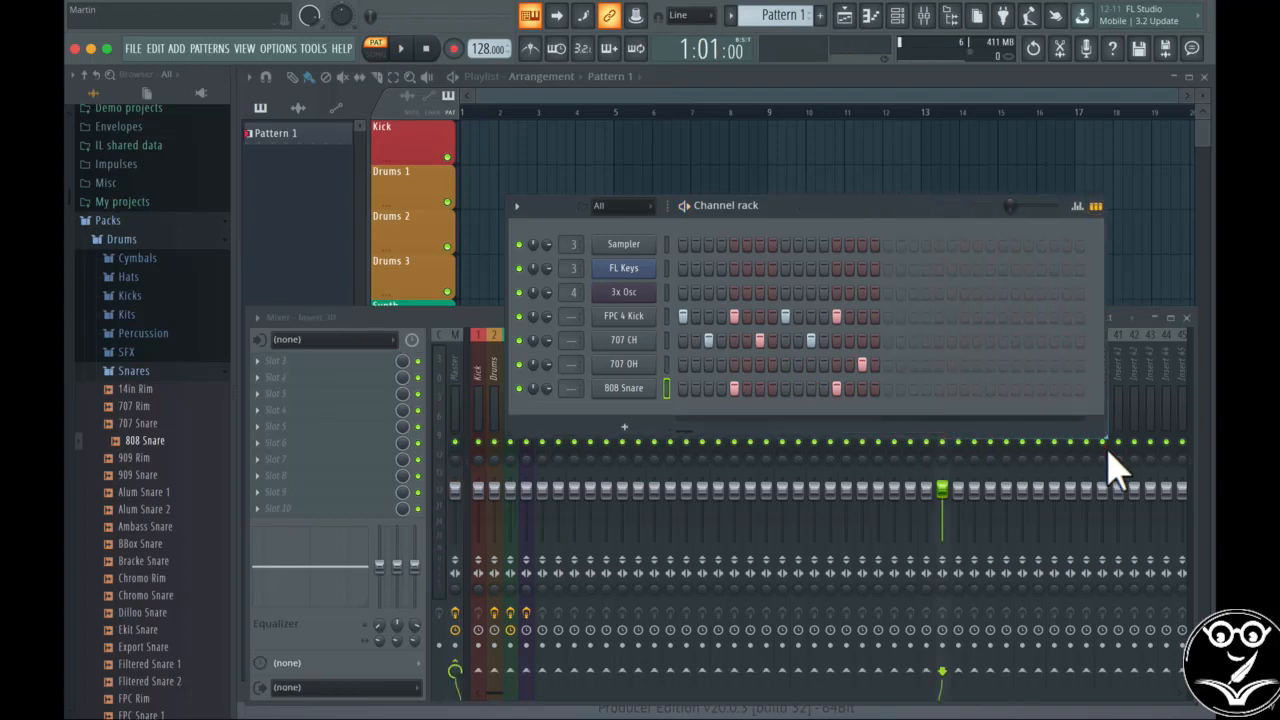
click(945, 270)
click(887, 316)
click(939, 316)
click(990, 316)
click(1041, 316)
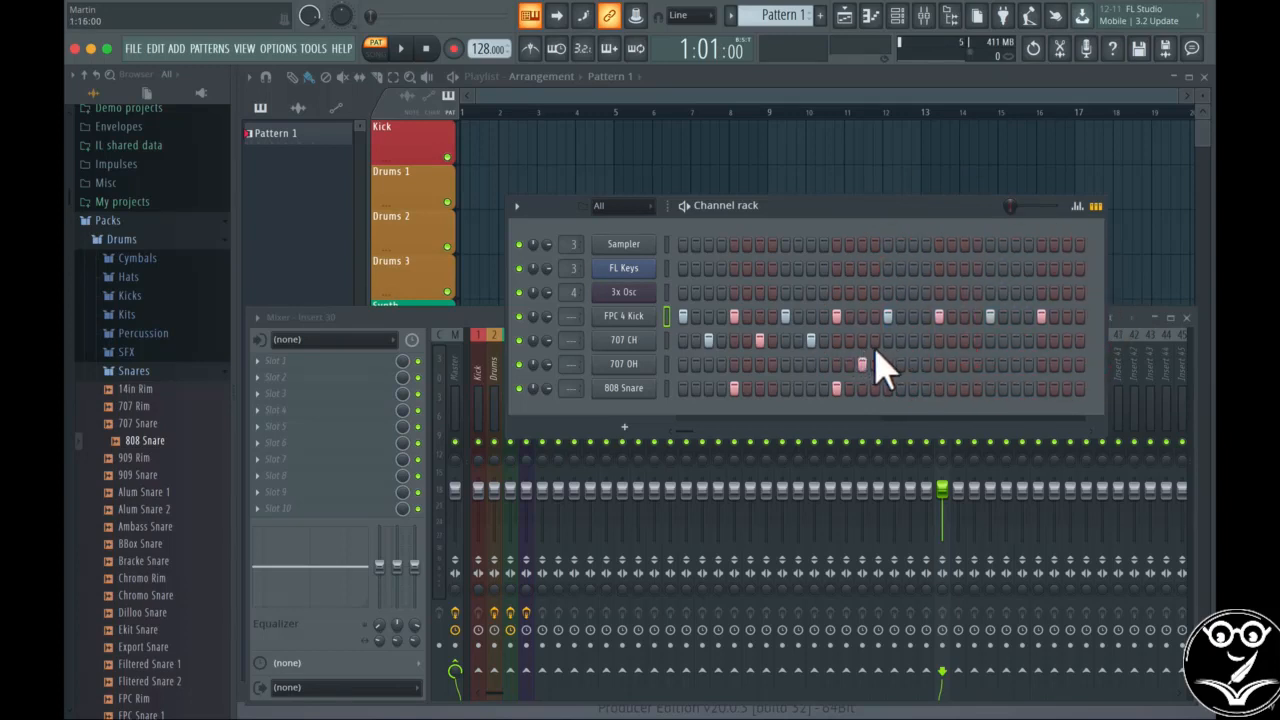
Place 707 CH hits on steps 19, 23, 27, 30 and 31, and a 707 OH hit on step 32.
click(913, 340)
click(964, 340)
click(1015, 340)
click(1066, 340)
click(1079, 364)
click(1054, 340)
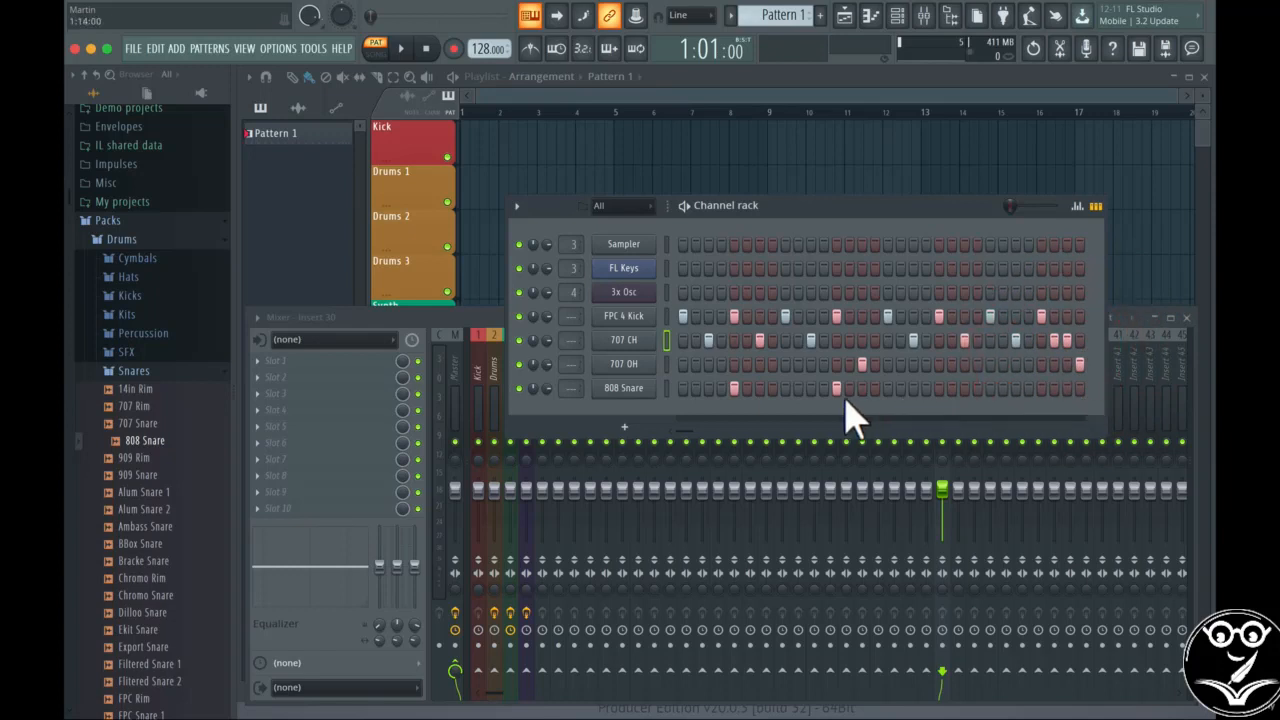
Place 808 Snare hits on steps 21 and 29, and play the two-bar pattern.
click(938, 388)
click(1041, 388)
key(space)
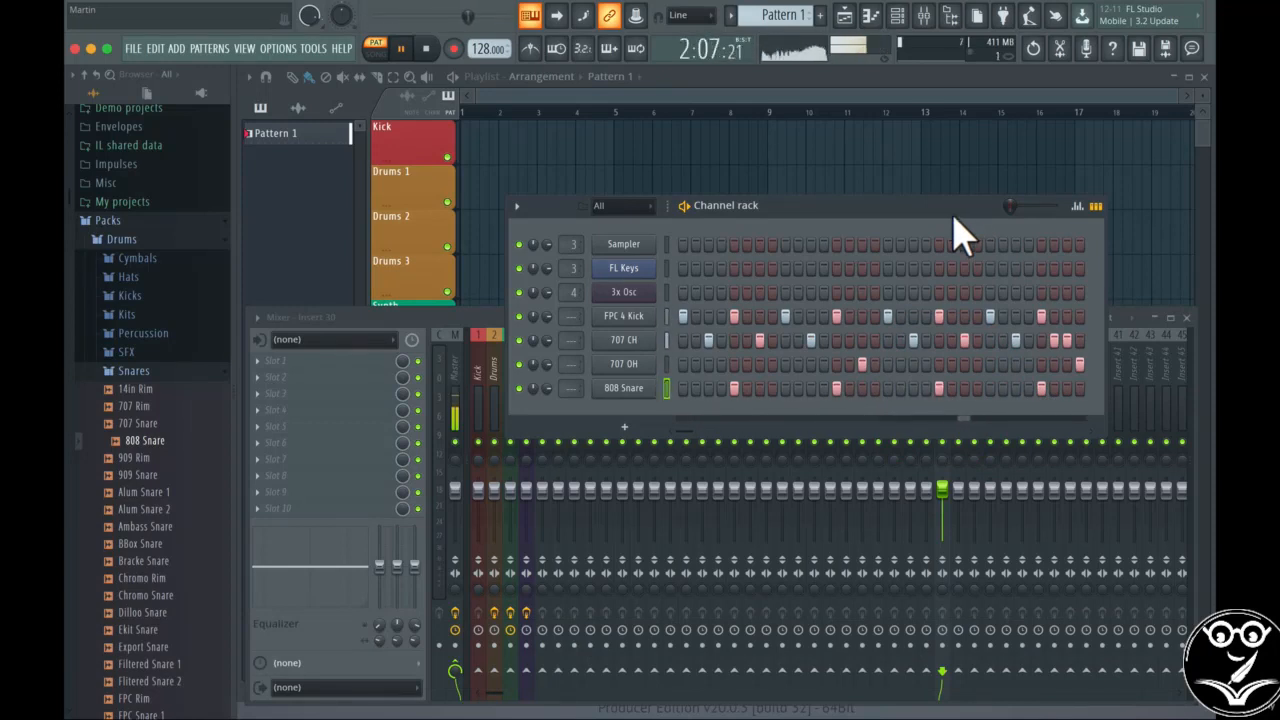
Stop the playback and move the channel rack upward so it clears the mixer tracks.
key(space)
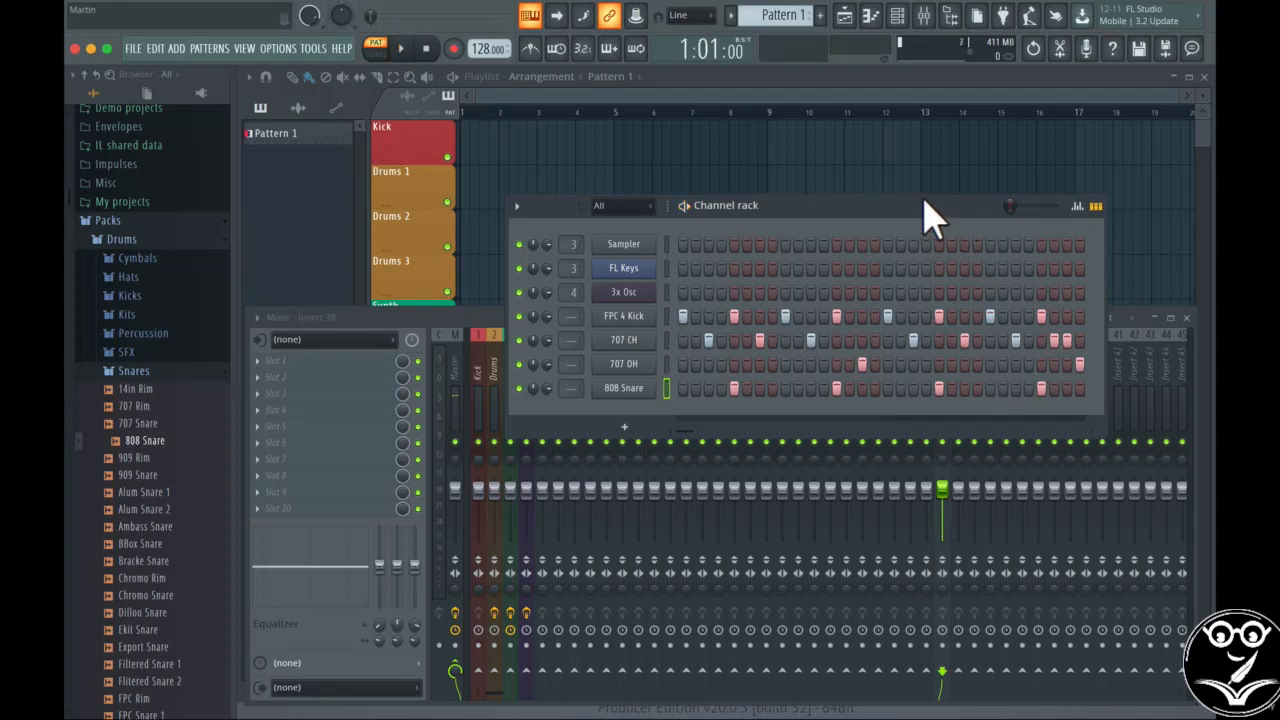
drag(925, 215, 904, 119)
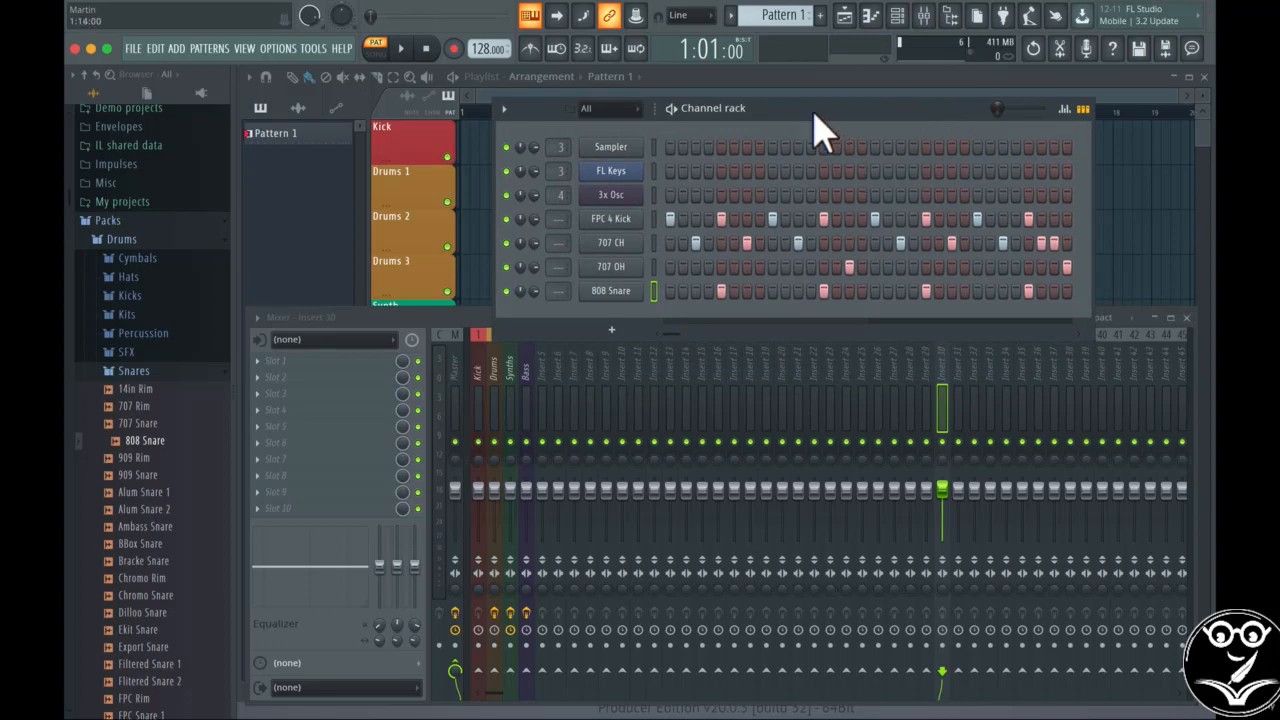
mouse_move(790, 111)
mouse_down()
mouse_move(808, 94)
mouse_move(794, 94)
mouse_up()
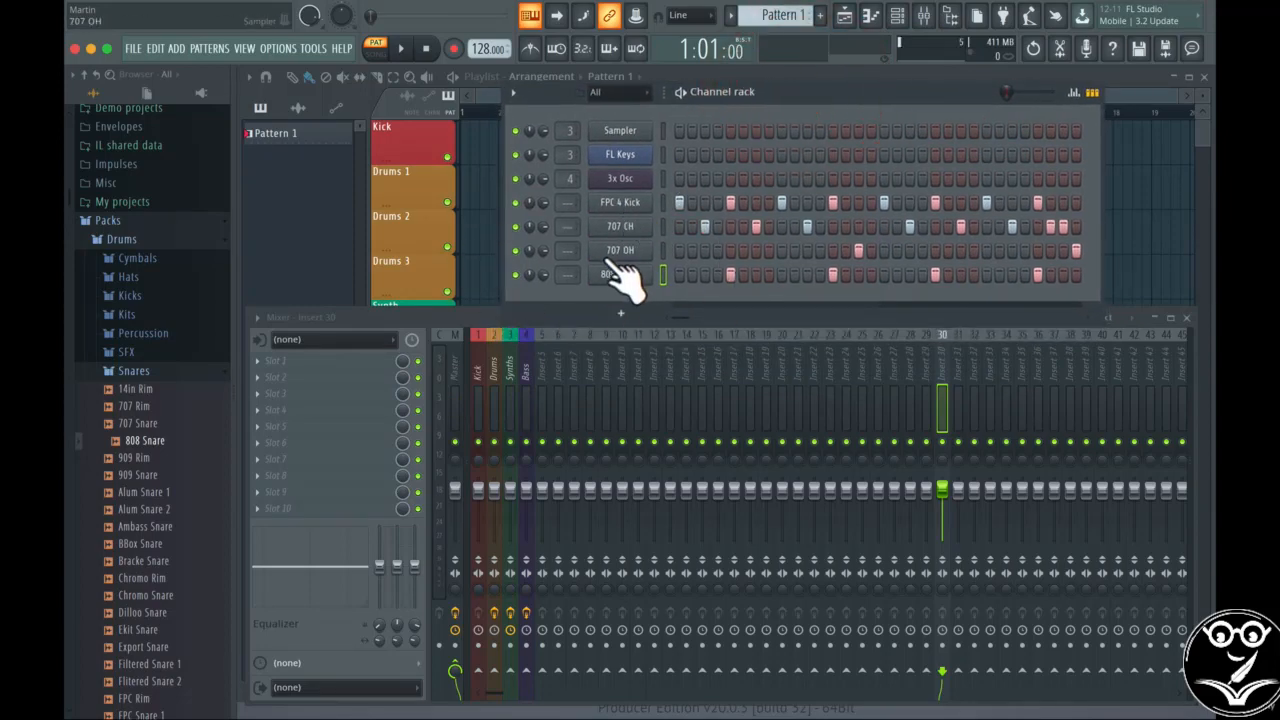
Assign FPC 4 Kick, 707 CH, 707 OH and 808 Snare to mixer tracks 6, 7, 8 and 9.
click(492, 340)
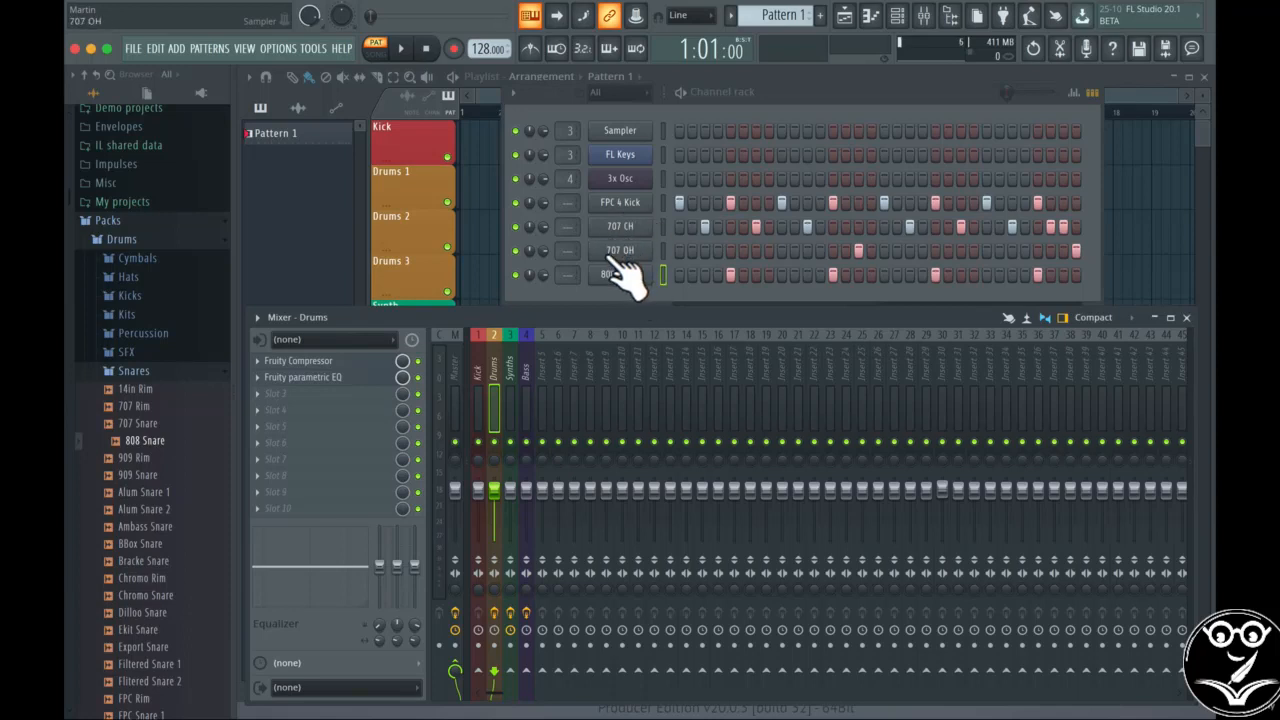
click(558, 335)
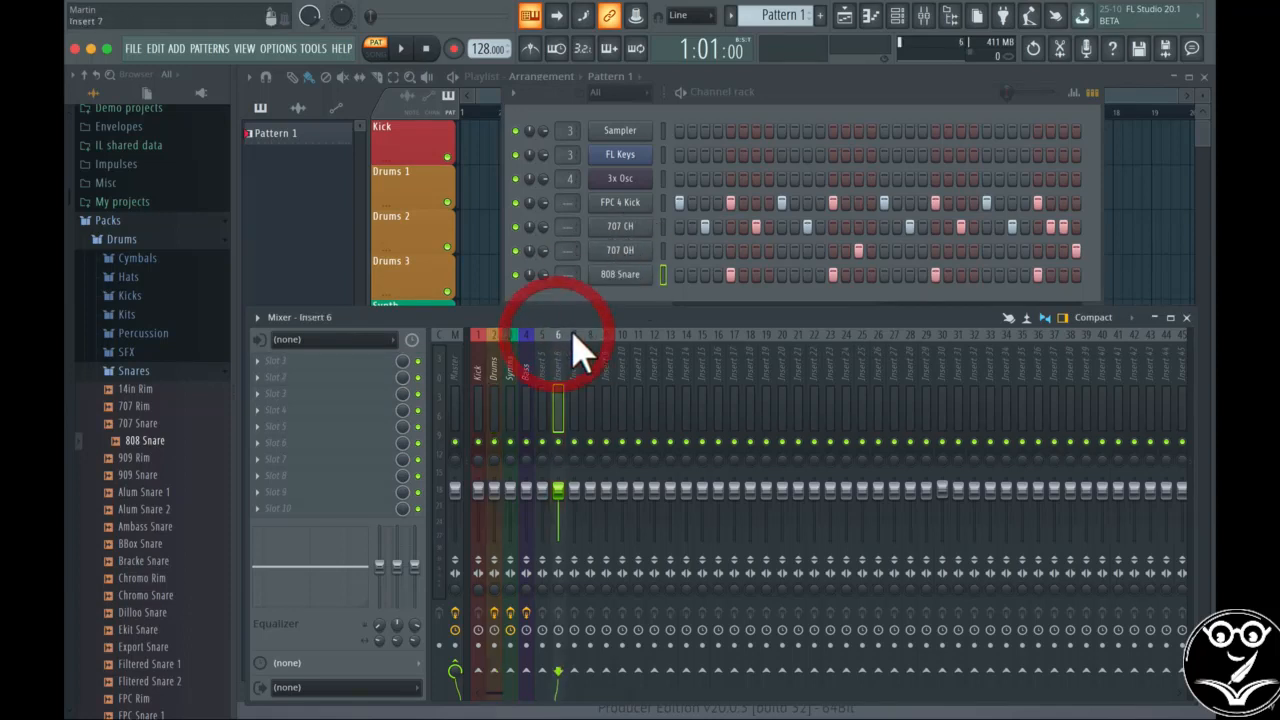
click(573, 335)
click(589, 335)
click(604, 335)
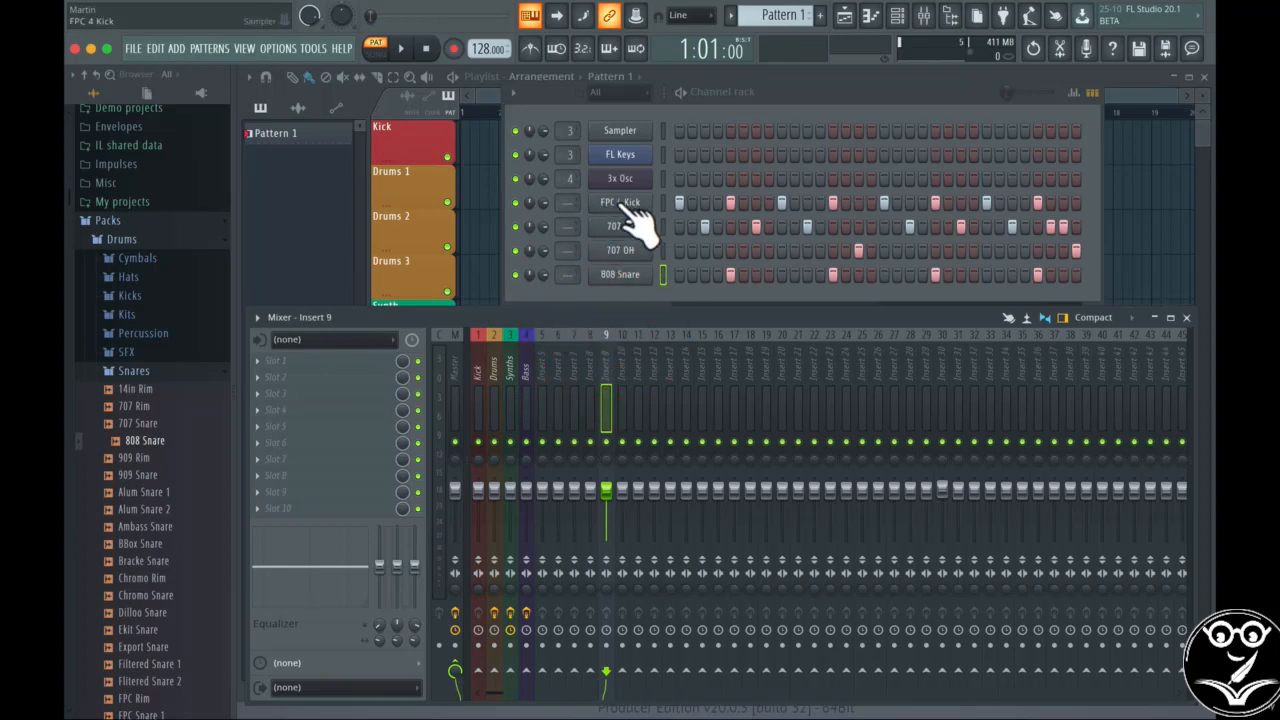
click(562, 335)
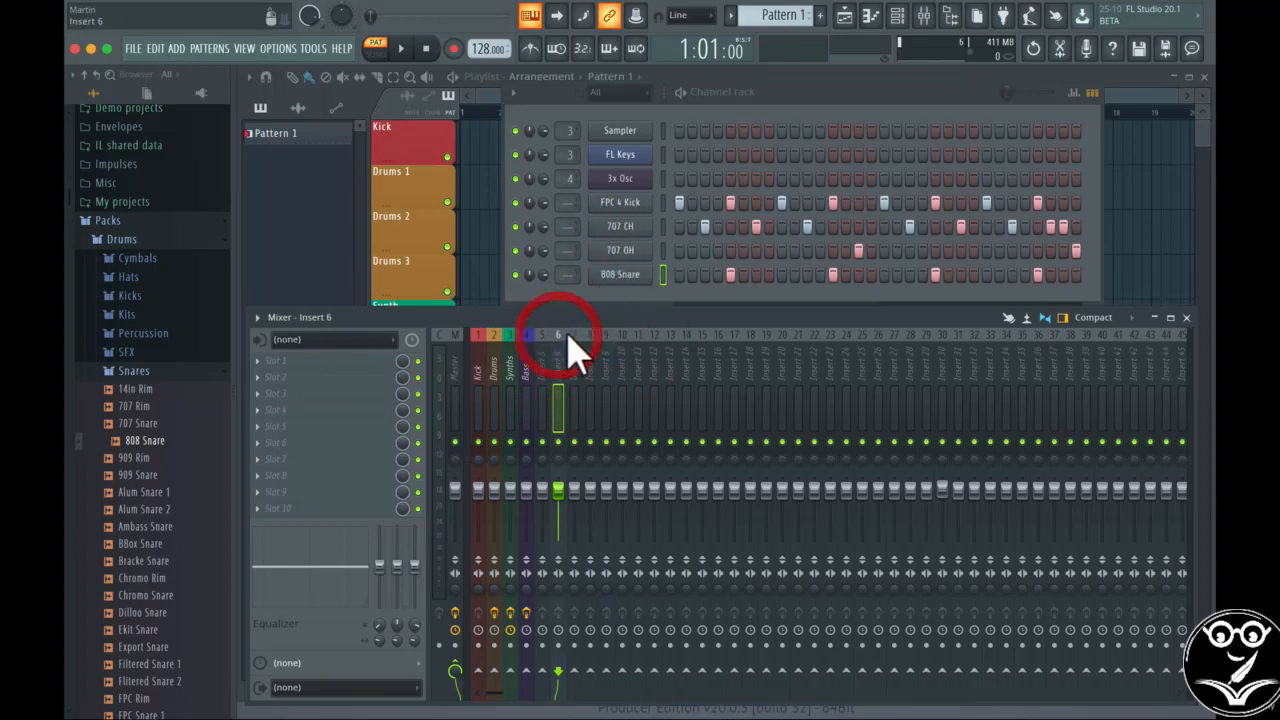
drag(574, 206, 574, 176)
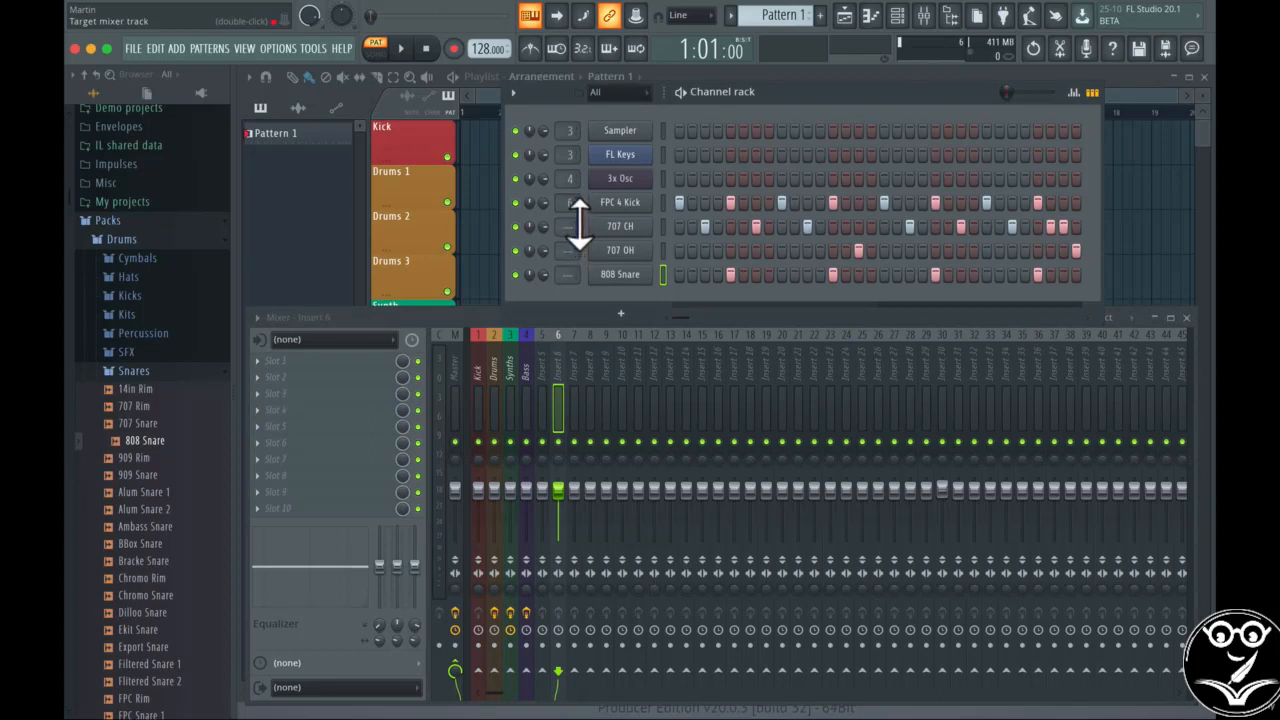
drag(569, 226, 569, 198)
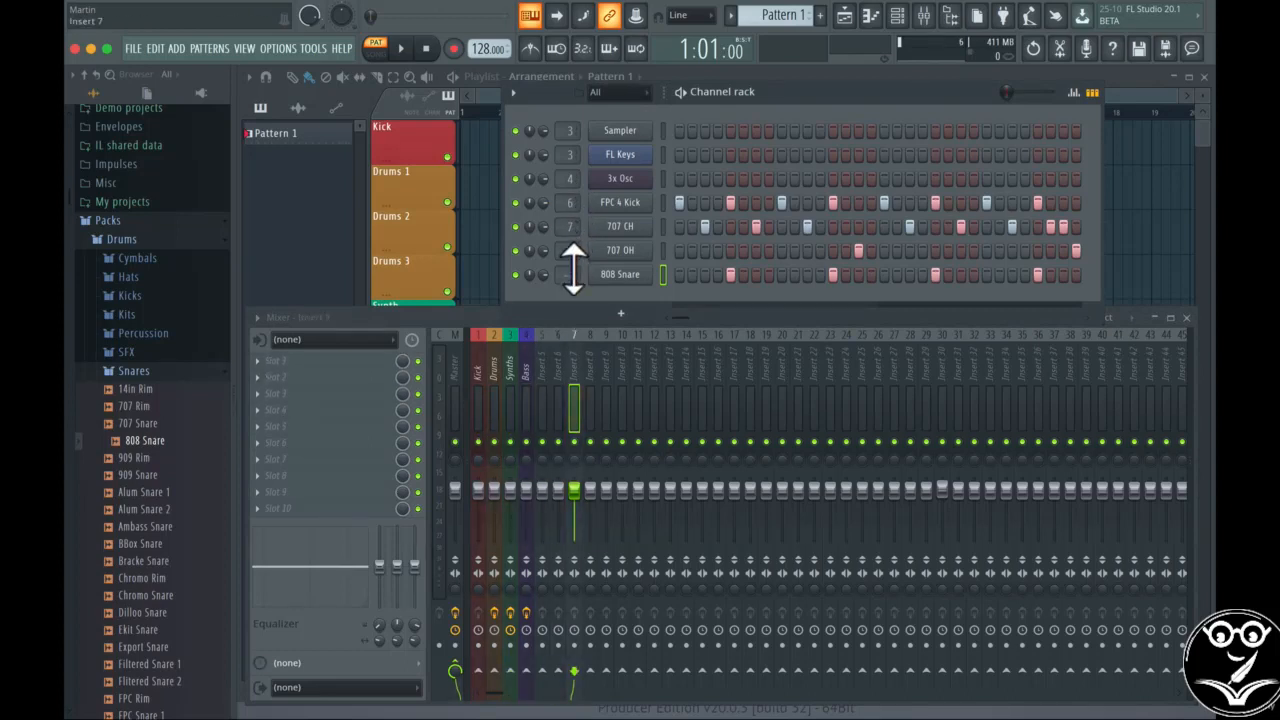
drag(573, 255, 573, 215)
drag(575, 285, 575, 240)
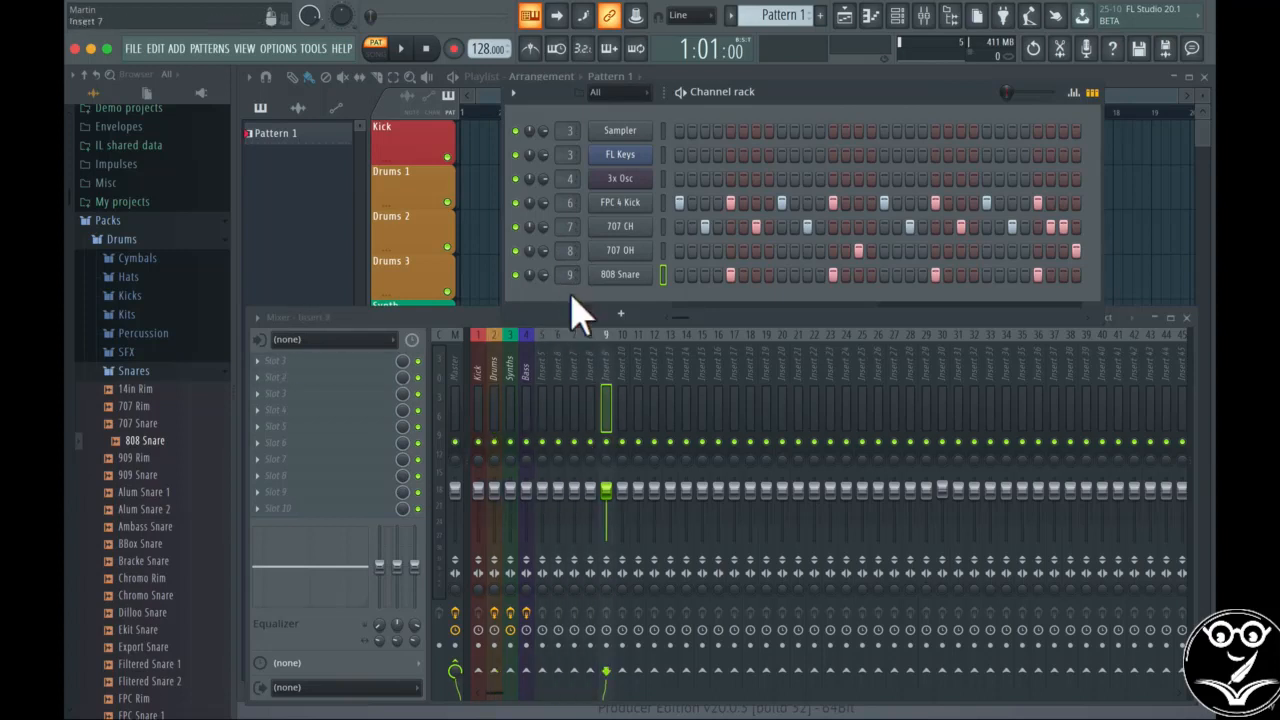
Select only the FPC 4 Kick channel and route it to mixer insert 6 with the channel routing option.
click(560, 334)
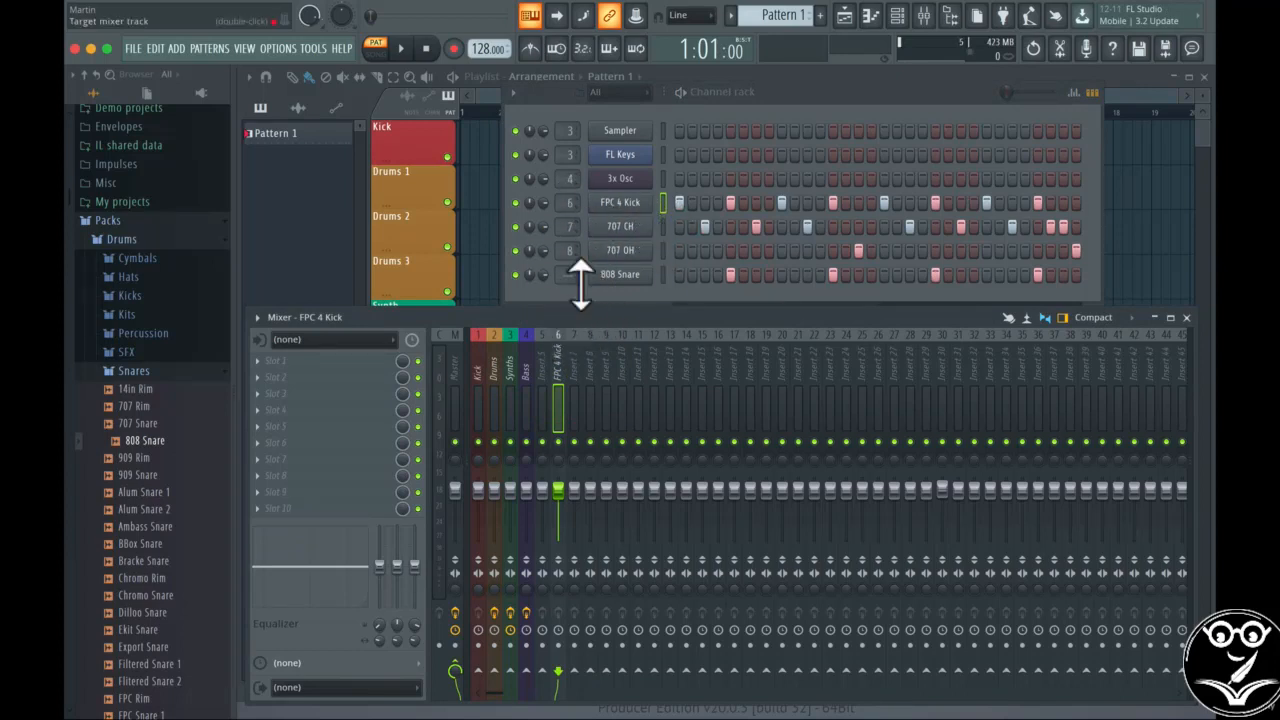
click(668, 226)
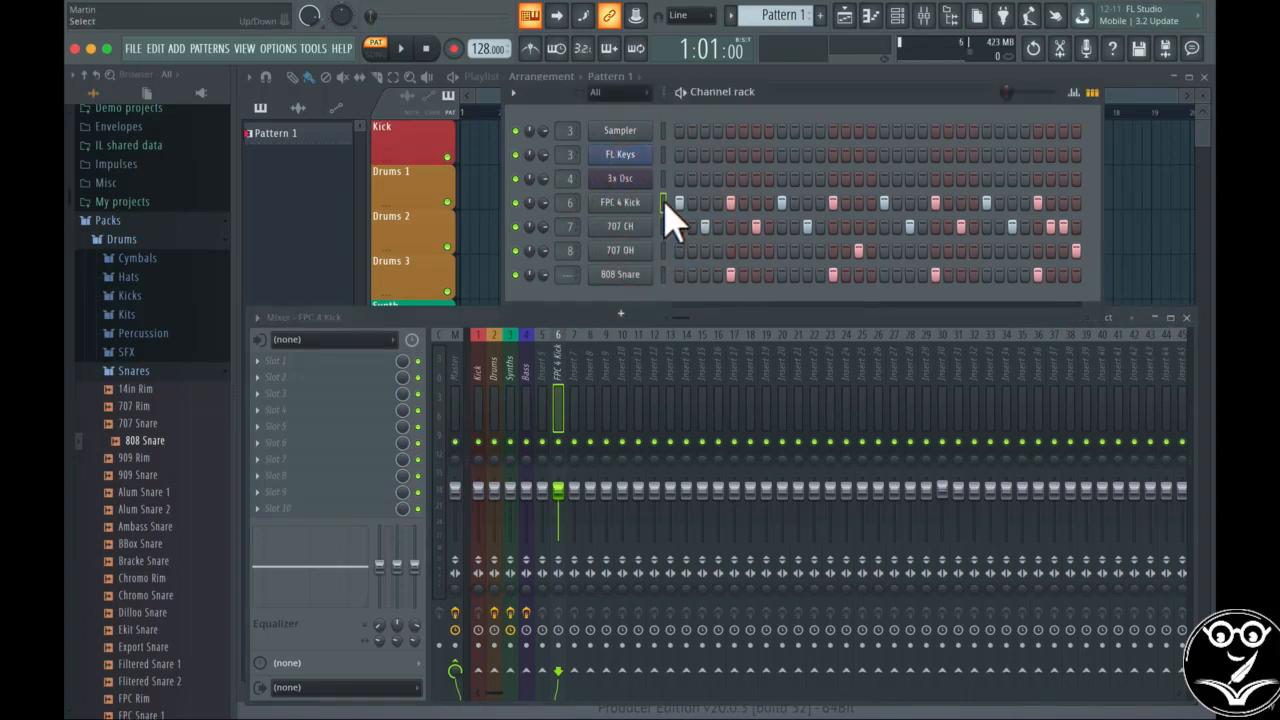
right_click(562, 344)
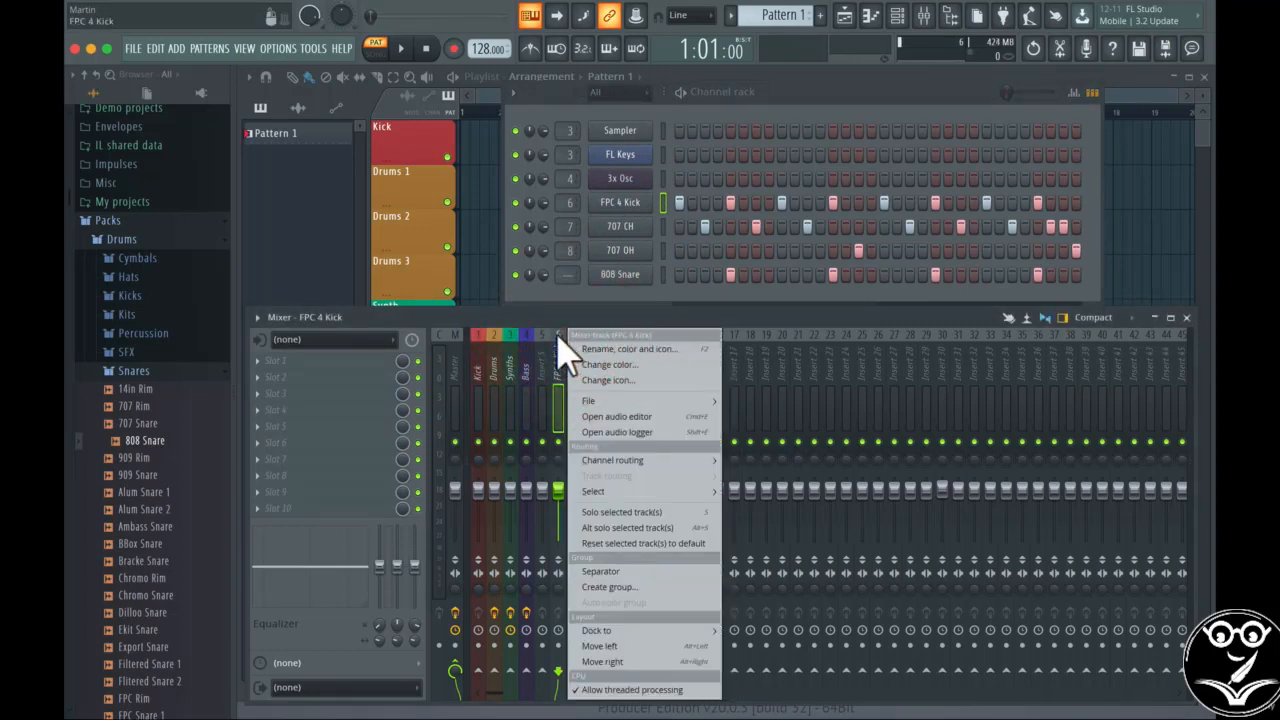
mouse_move(588, 462)
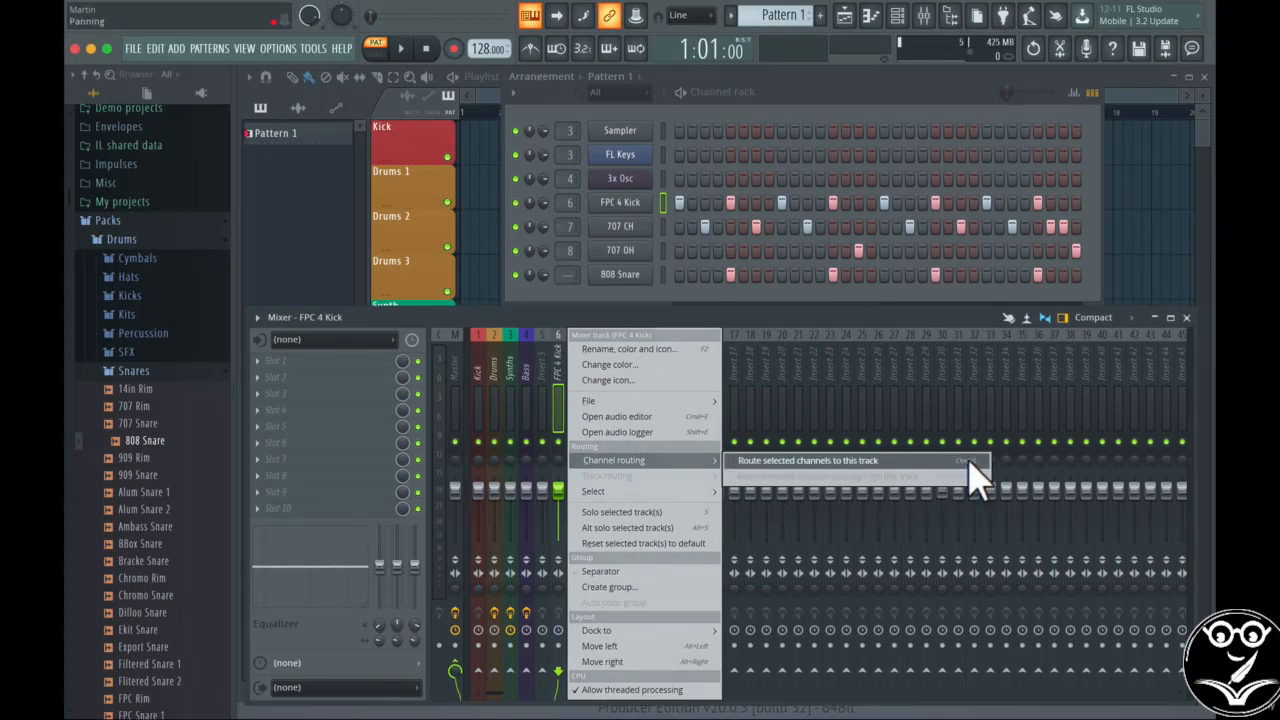
click(791, 461)
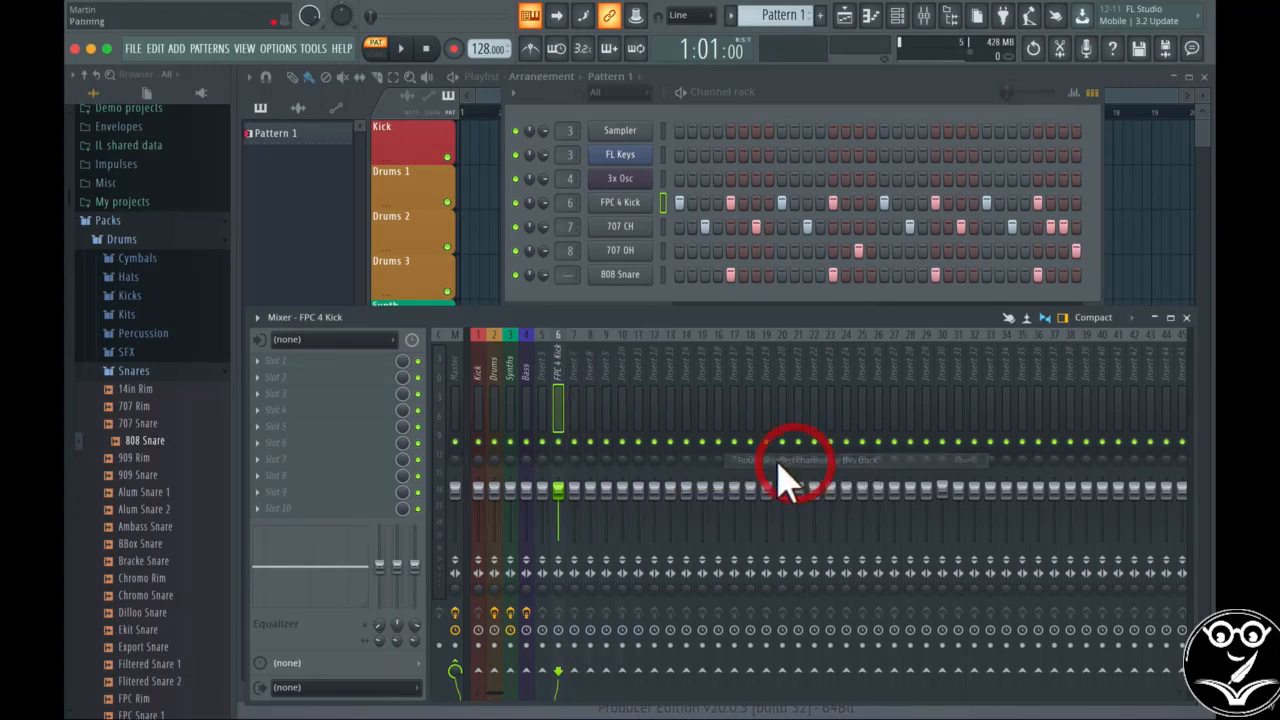
click(576, 350)
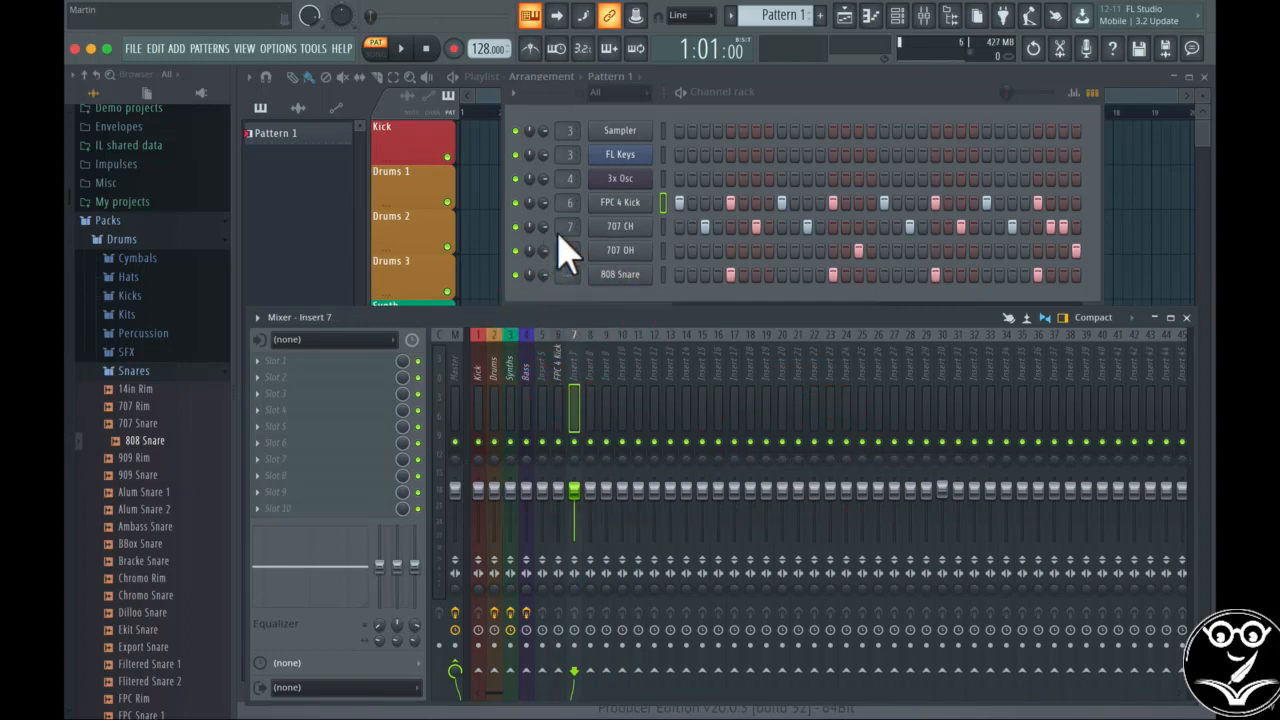
Change the color of the FPC 4 Kick channel to green.
right_click(626, 206)
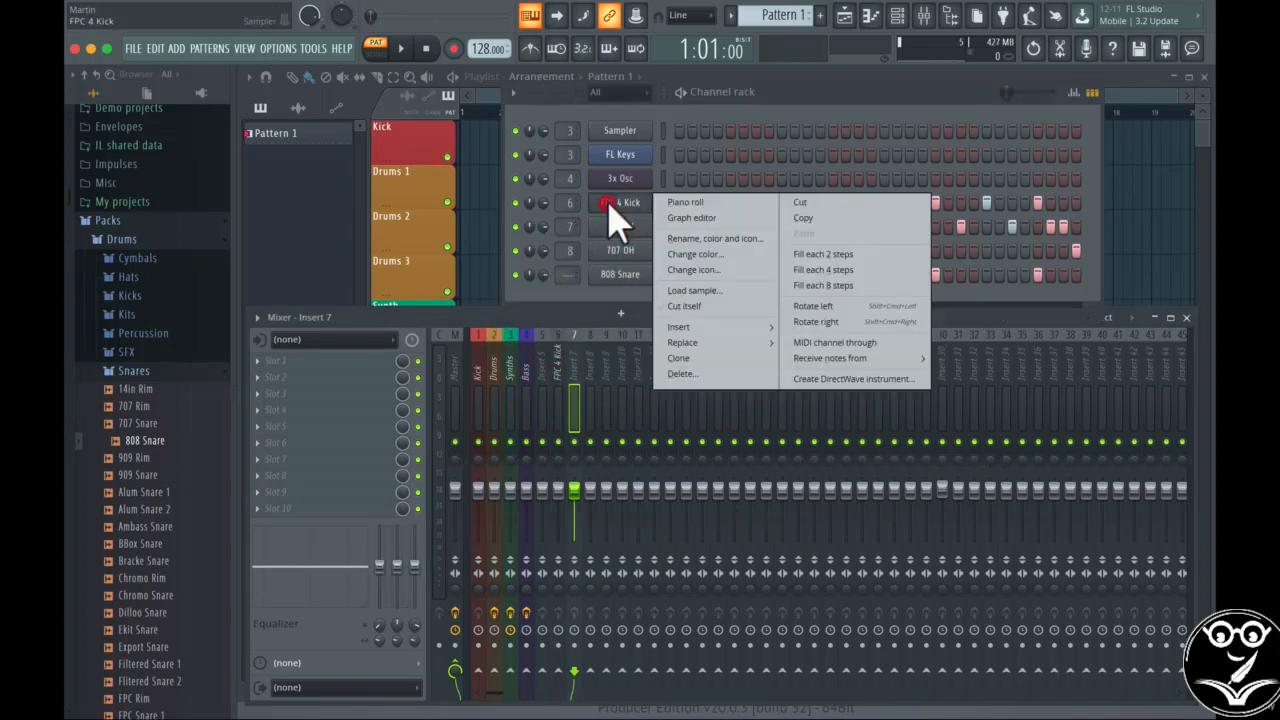
click(693, 258)
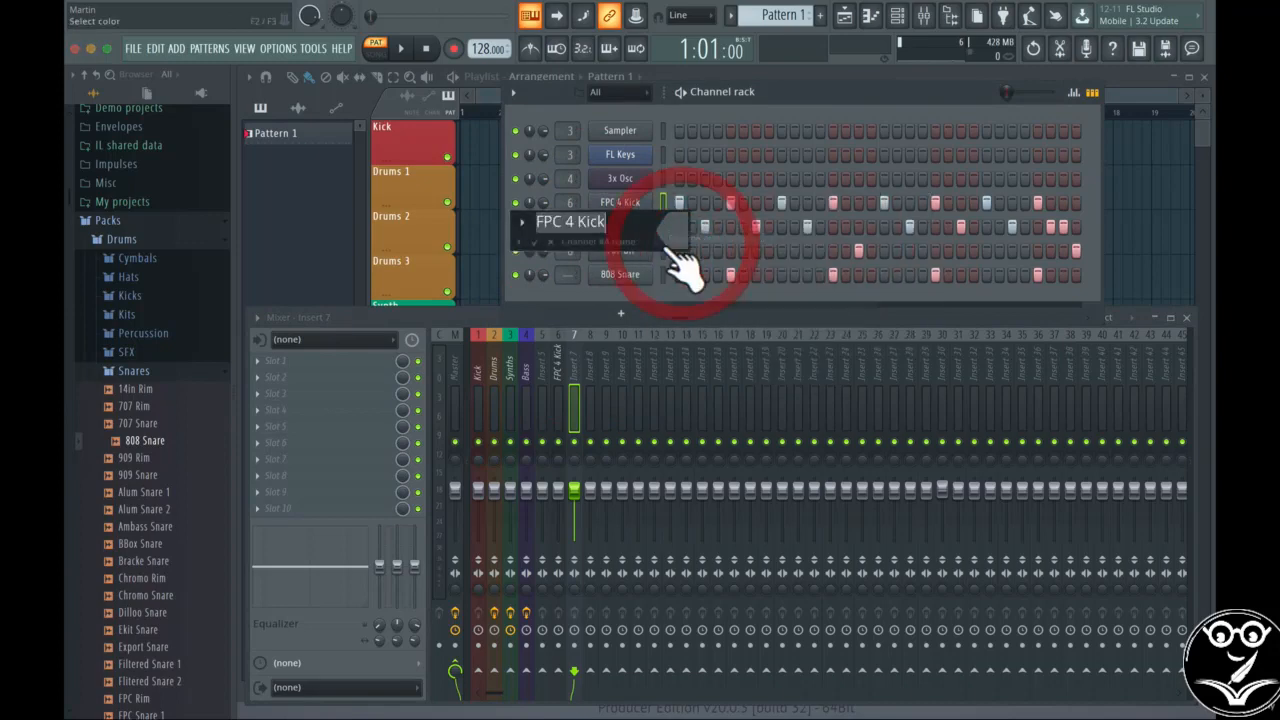
click(676, 232)
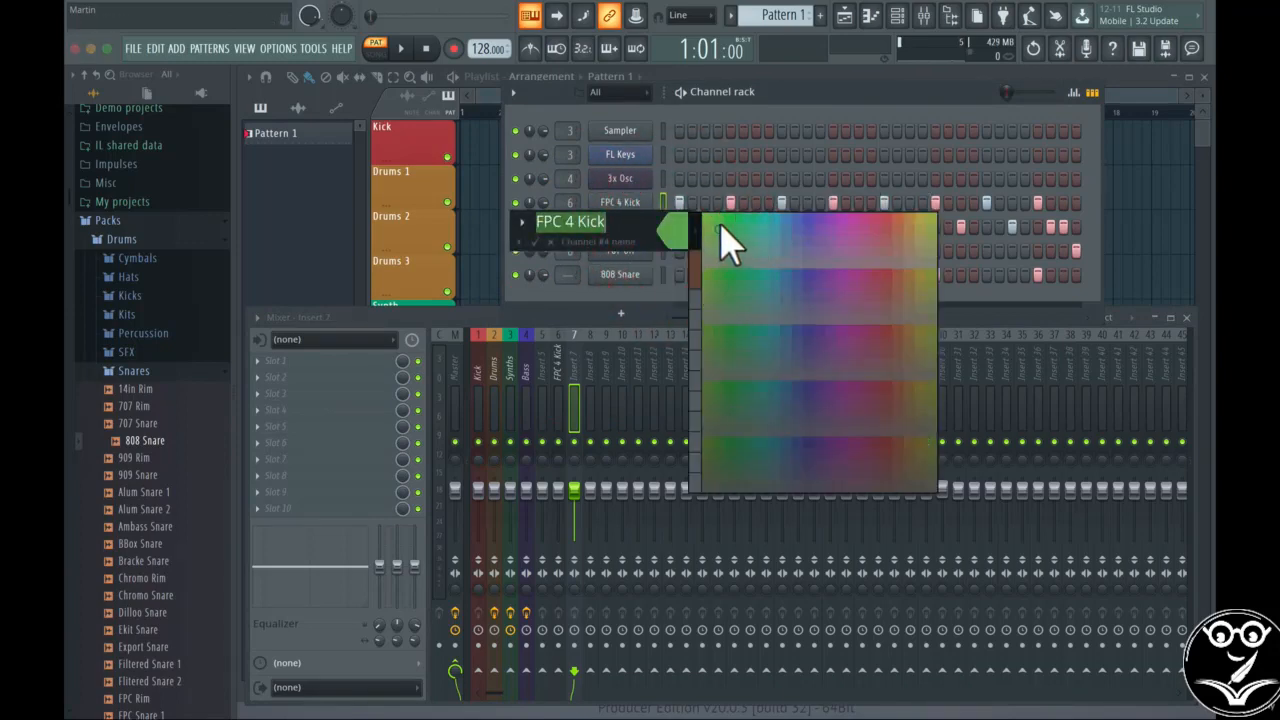
click(709, 232)
click(530, 245)
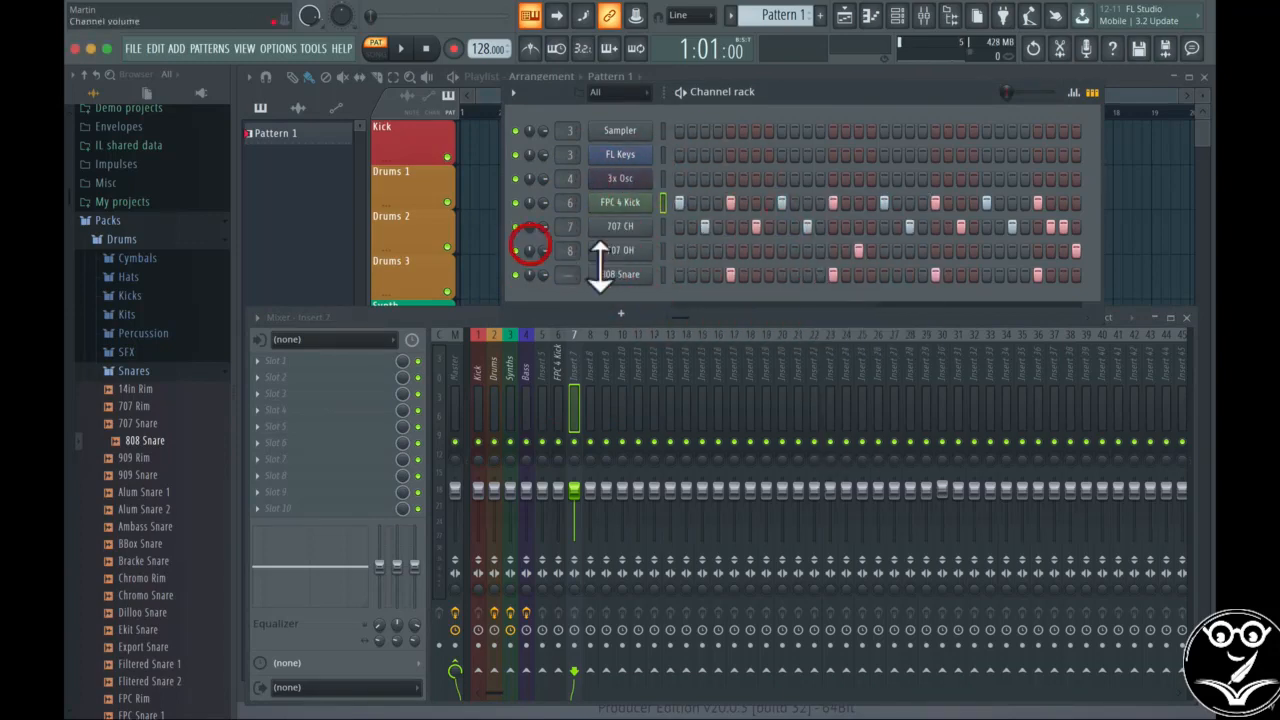
Color the 707 CH channel green to match the kick channel.
right_click(662, 221)
click(728, 266)
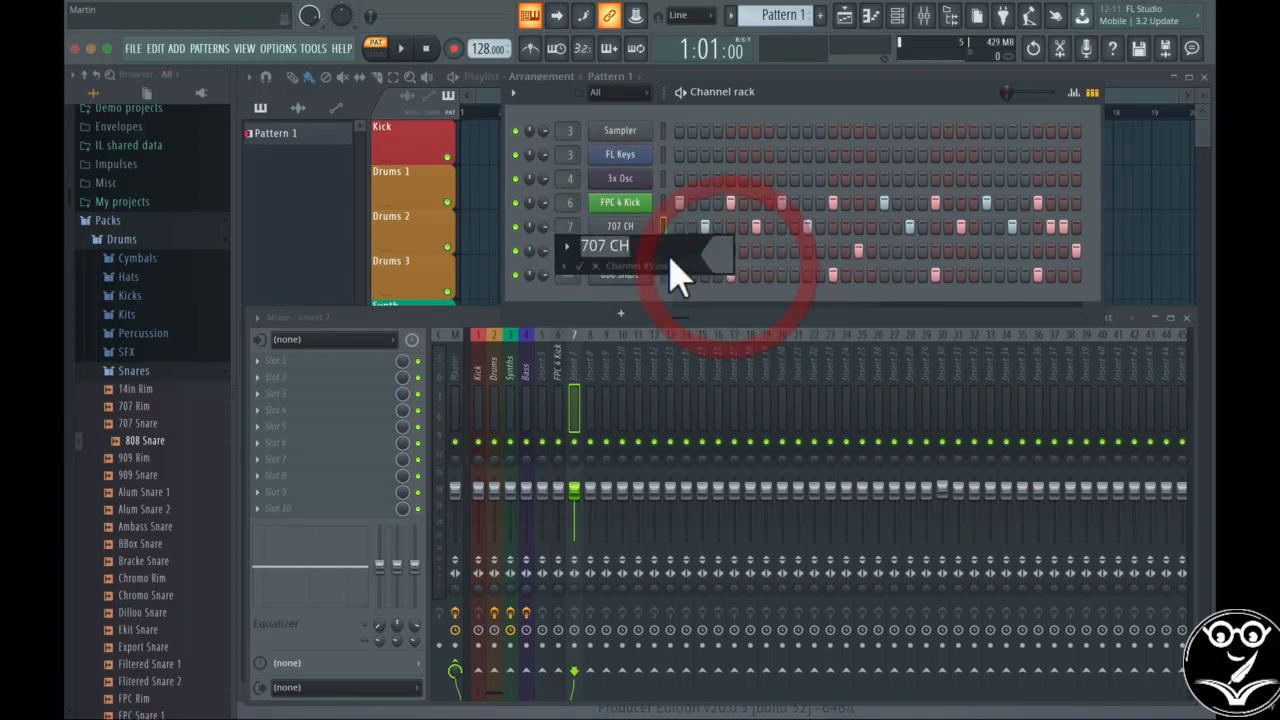
click(720, 257)
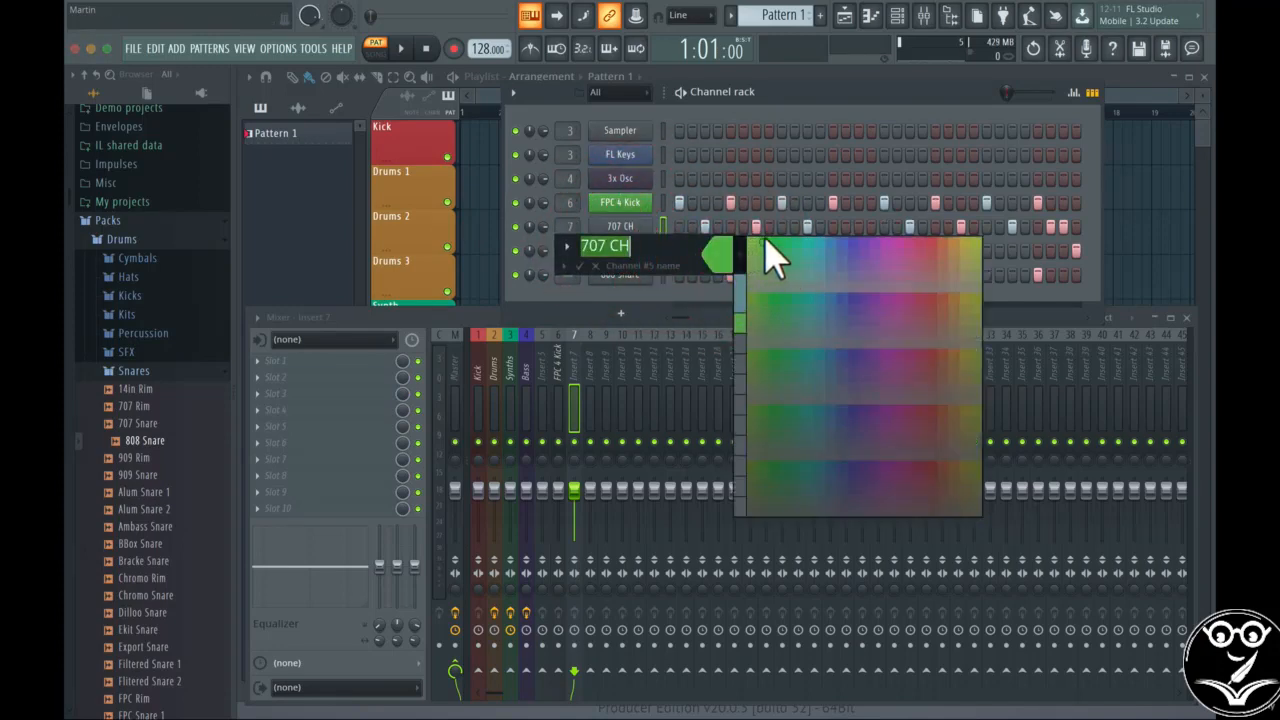
click(765, 245)
click(580, 266)
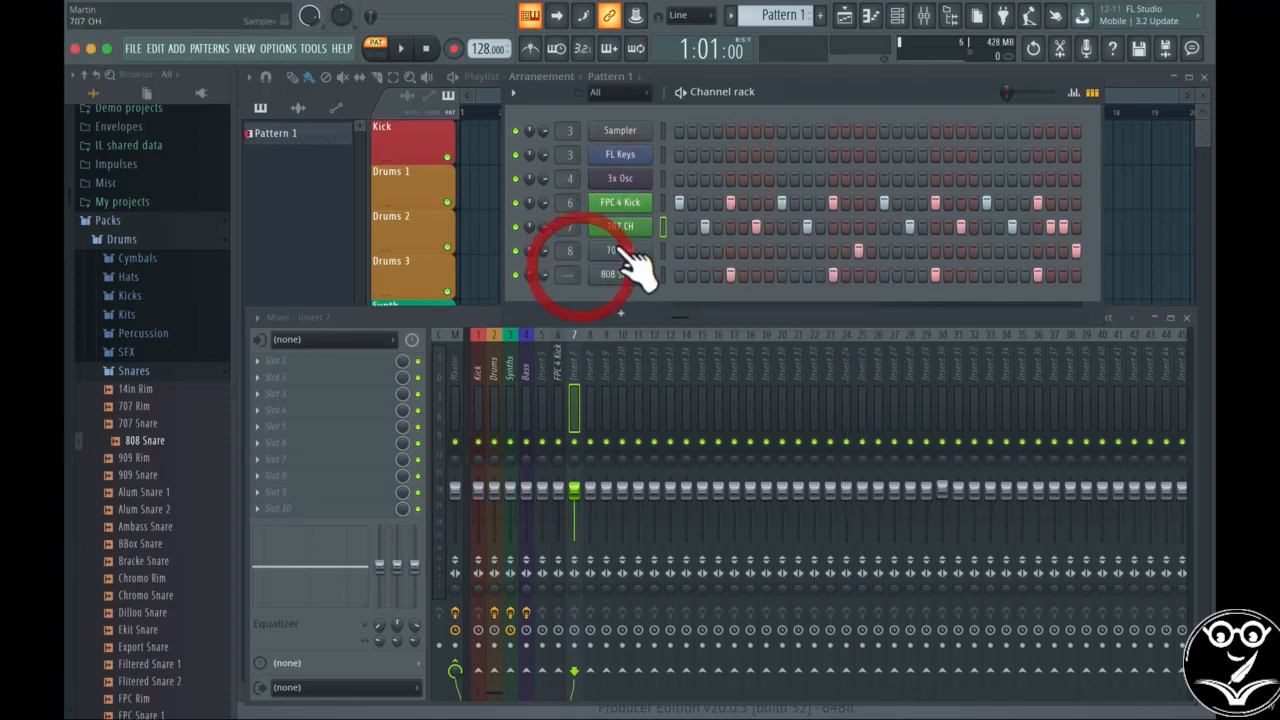
Give the 707 OH channel the same green color.
right_click(622, 252)
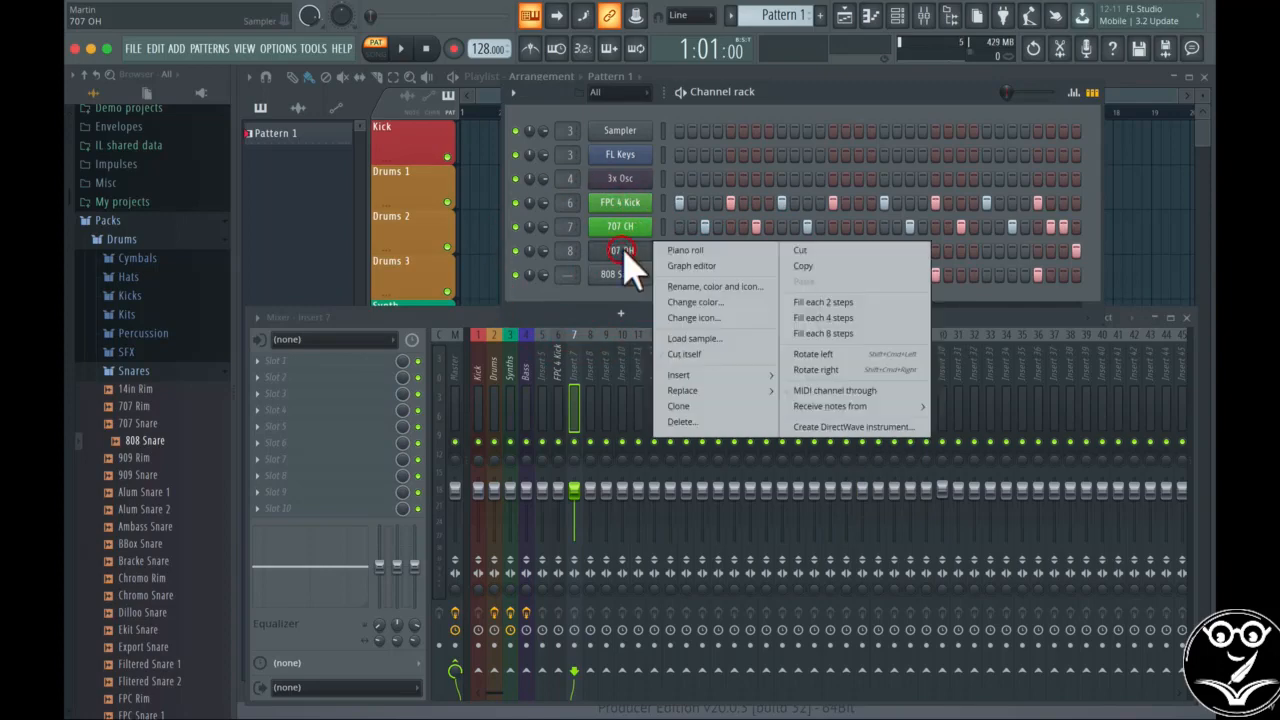
click(713, 287)
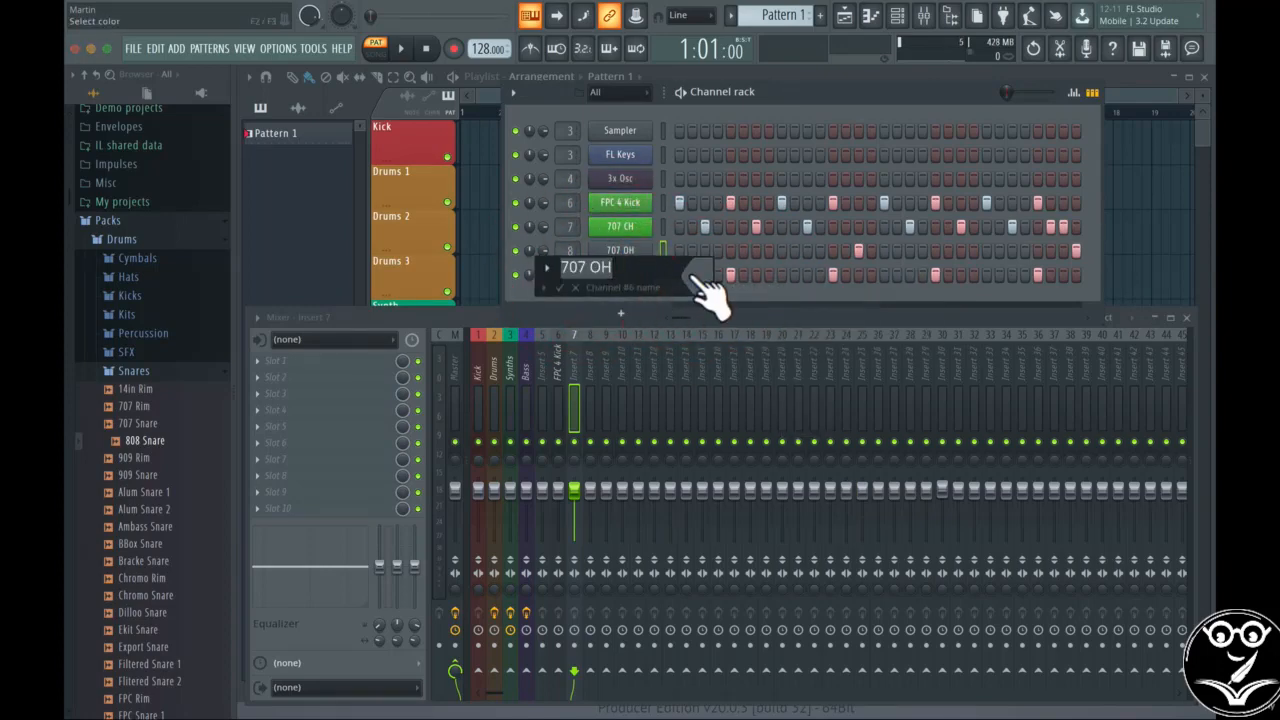
click(702, 276)
click(744, 264)
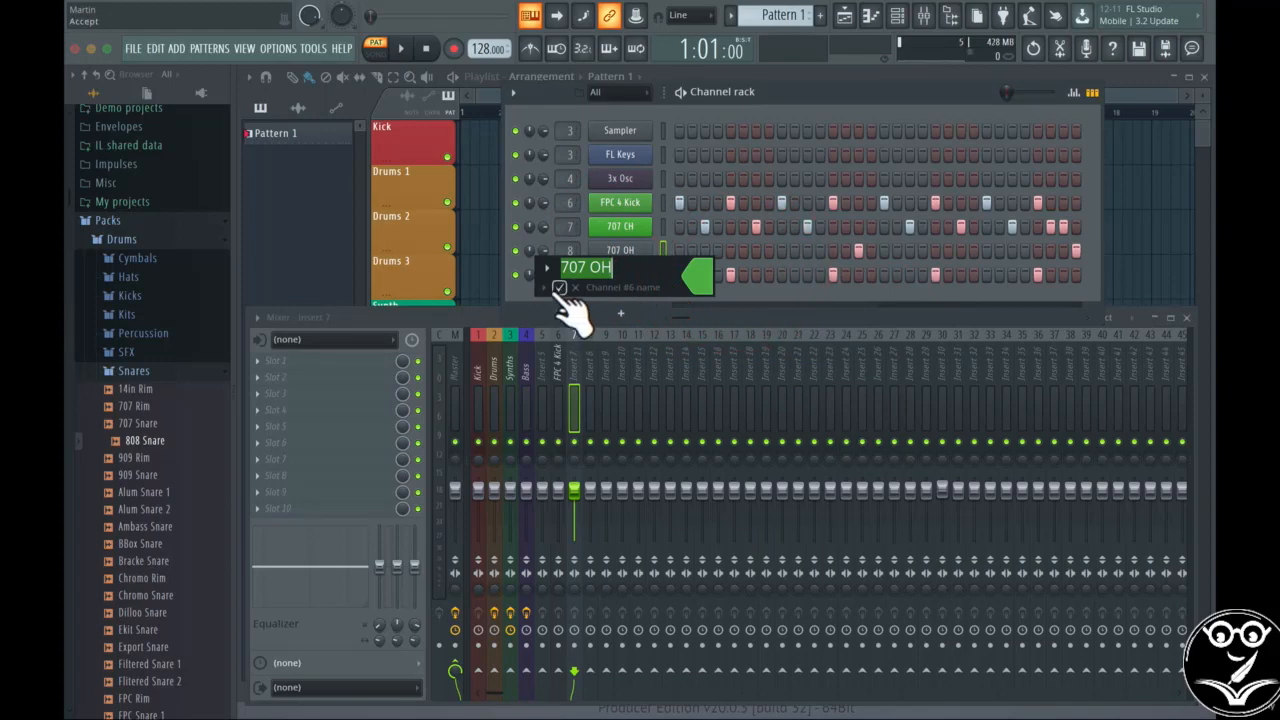
click(560, 287)
Set the 808 Snare channel's color to green like the other drum channels.
right_click(625, 274)
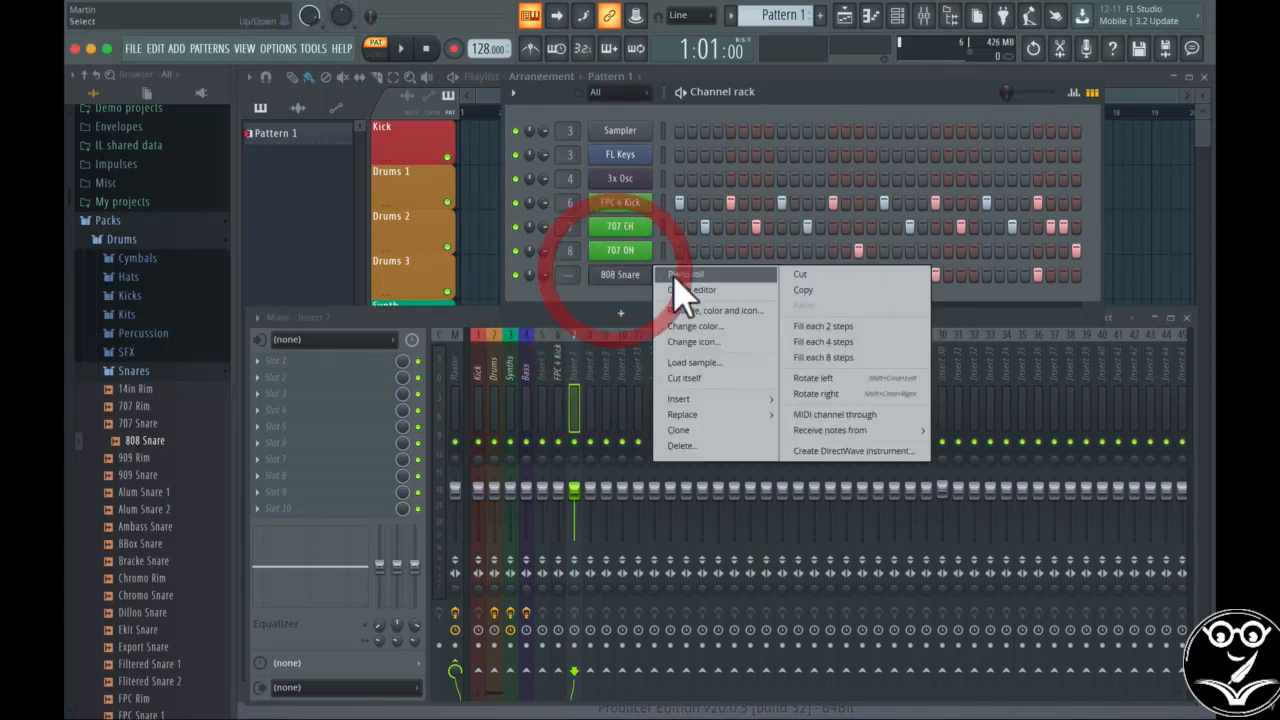
click(705, 316)
click(690, 293)
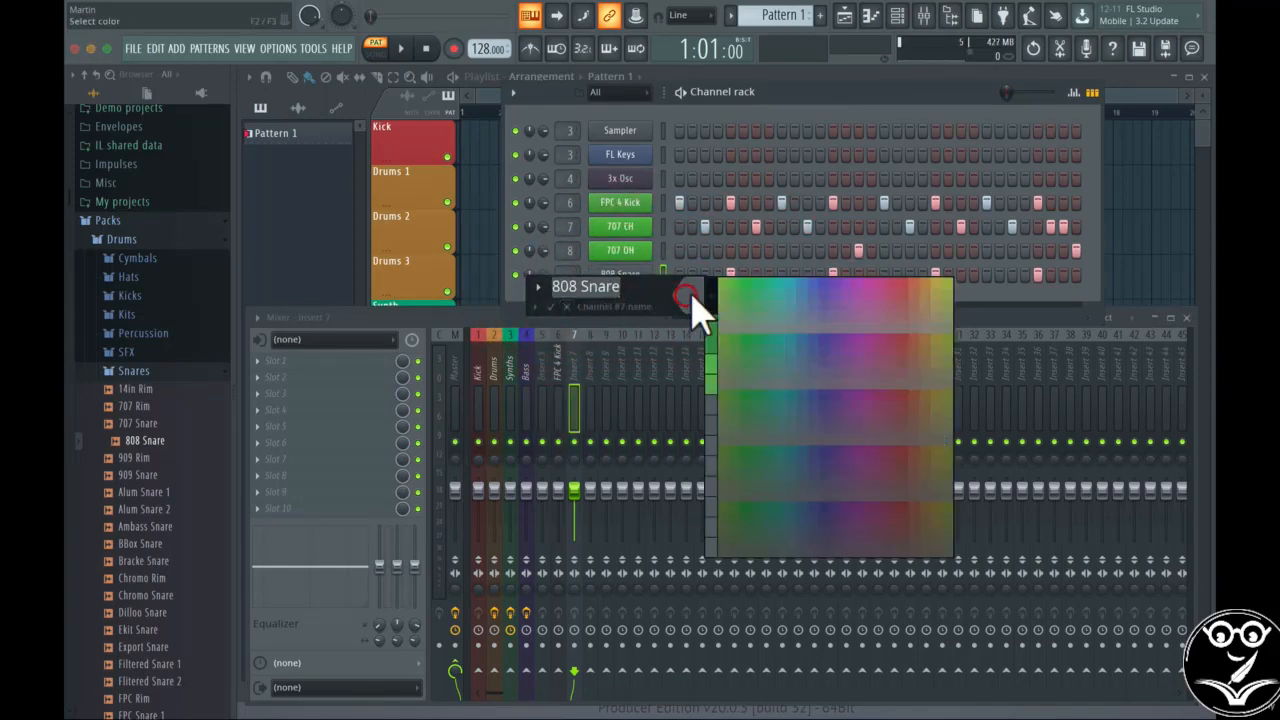
click(695, 320)
click(551, 306)
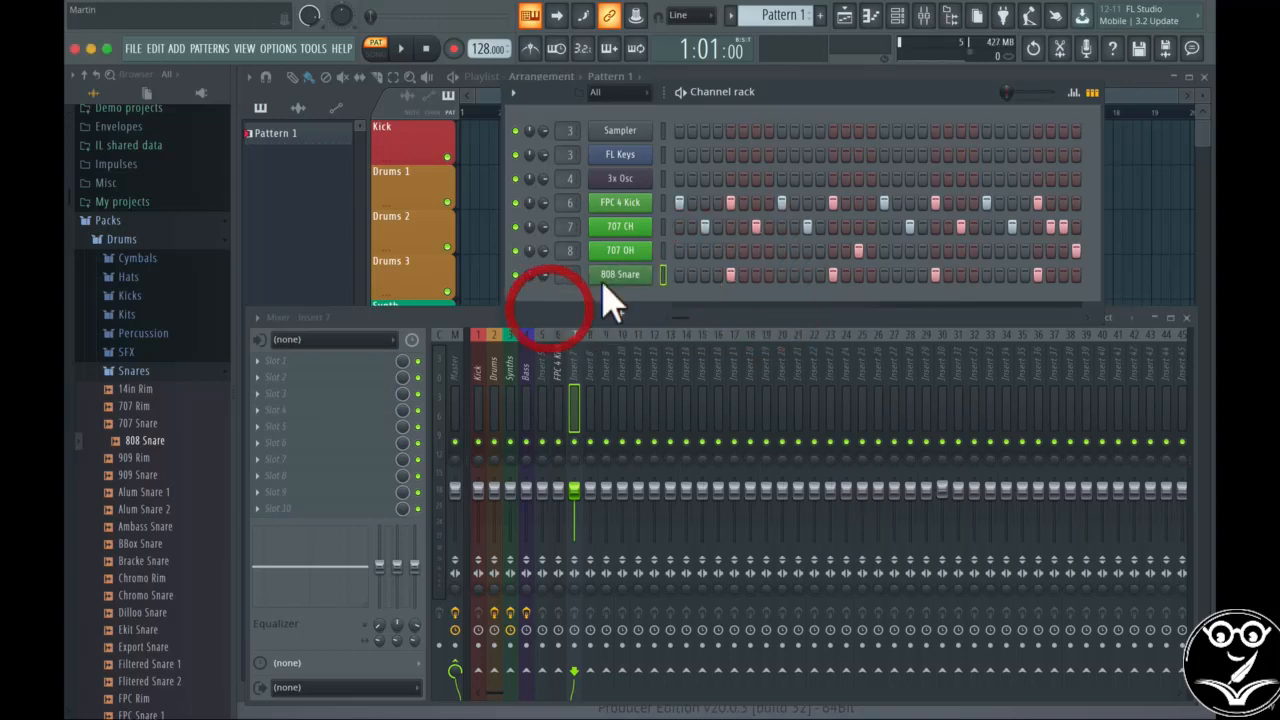
Select the FPC 4 Kick channel and route it to mixer insert 5.
click(664, 203)
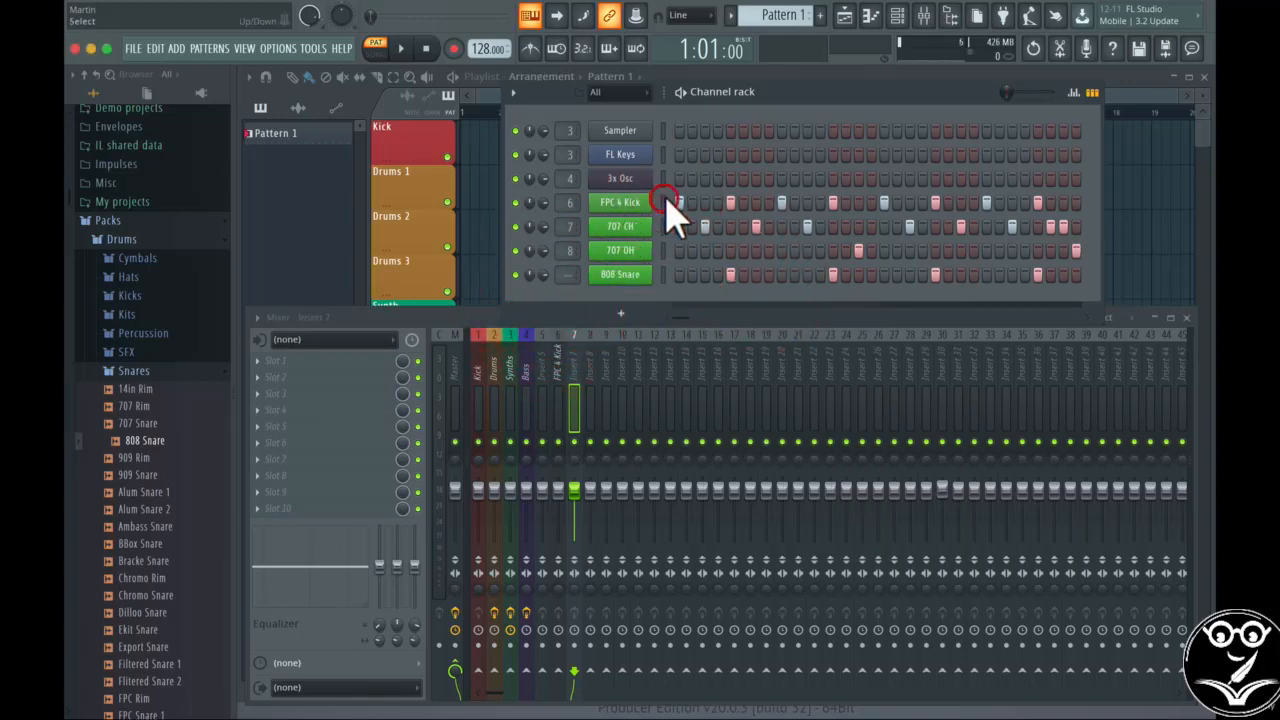
right_click(548, 339)
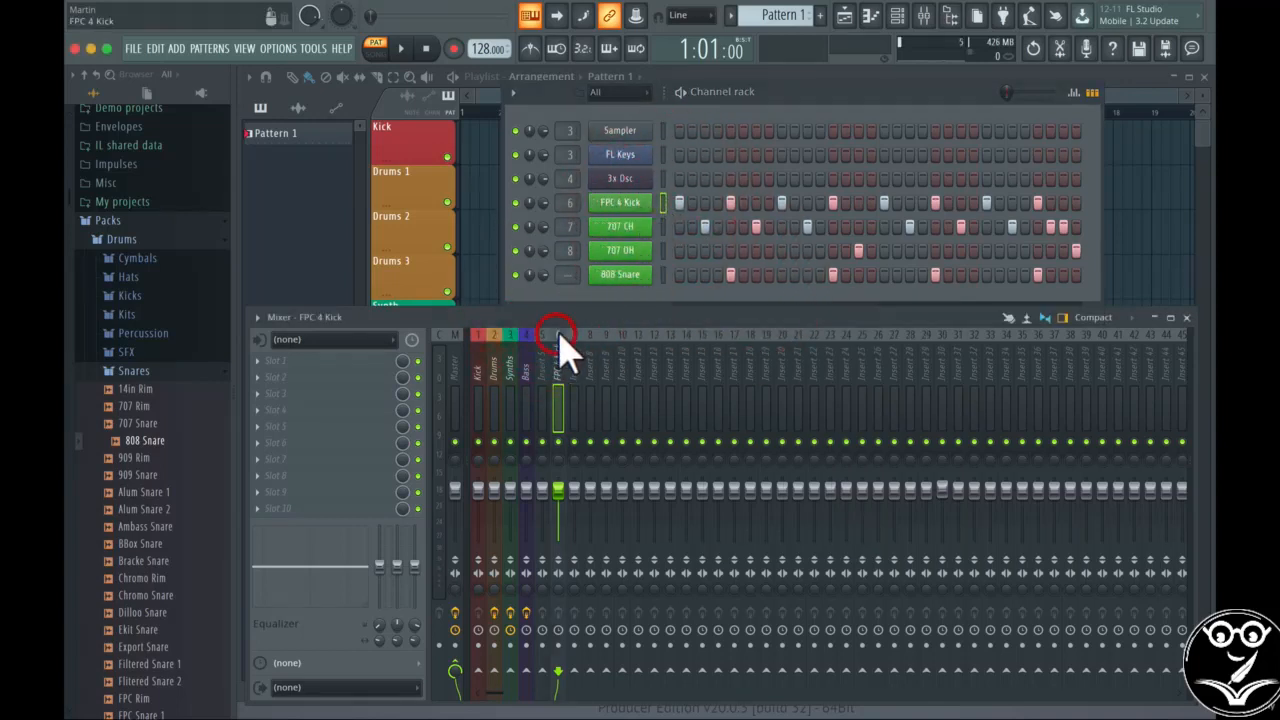
click(937, 460)
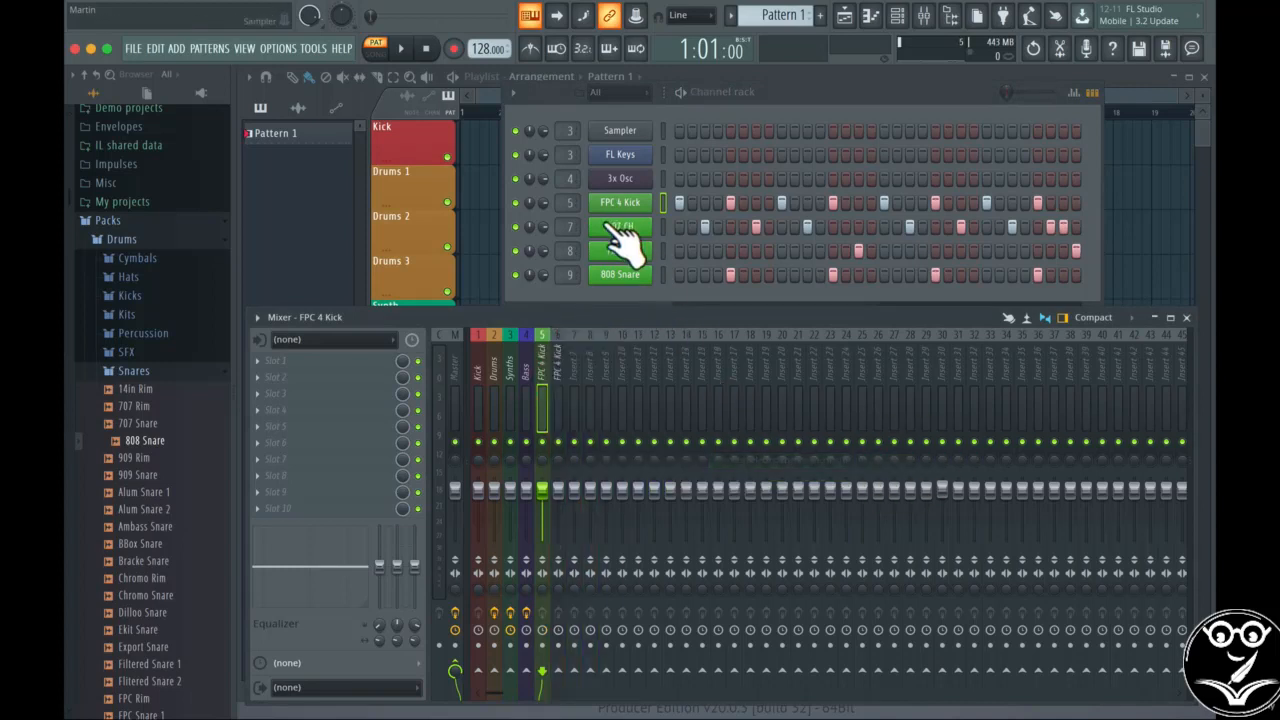
Route the 707 CH channel to mixer insert 6 and shift that mixer track one place to the left.
click(664, 226)
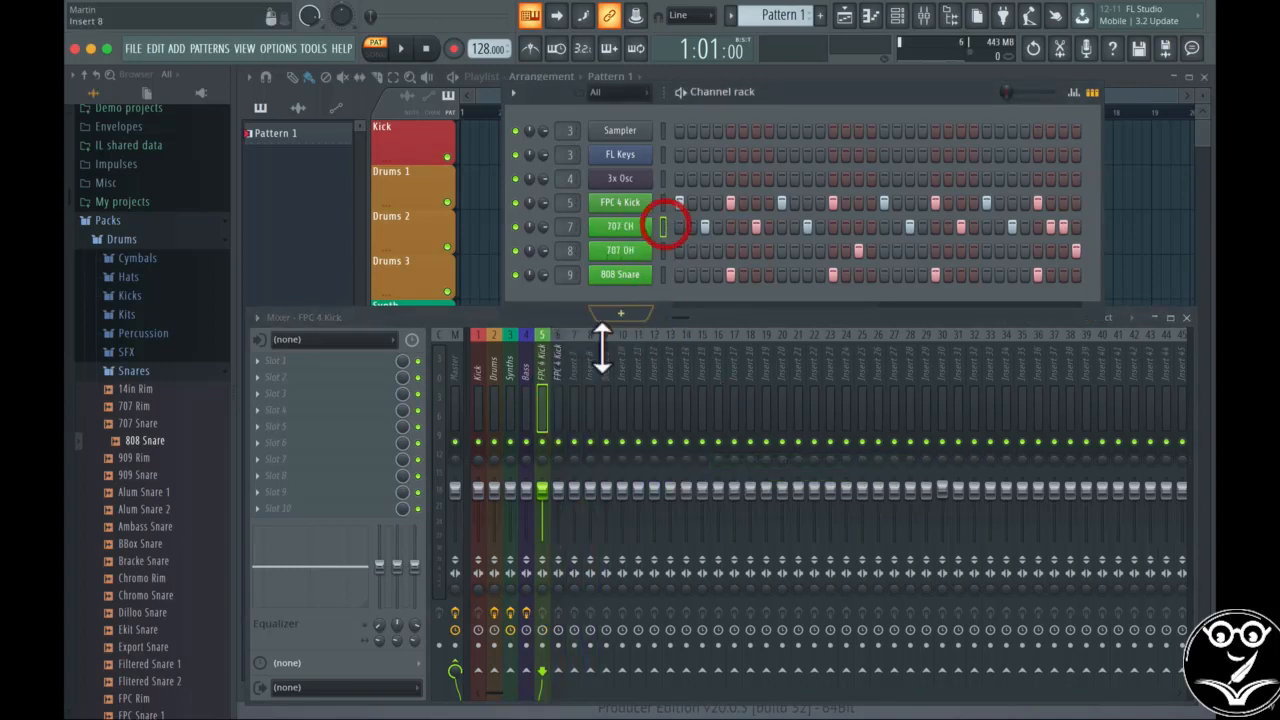
right_click(560, 345)
mouse_move(620, 460)
click(850, 462)
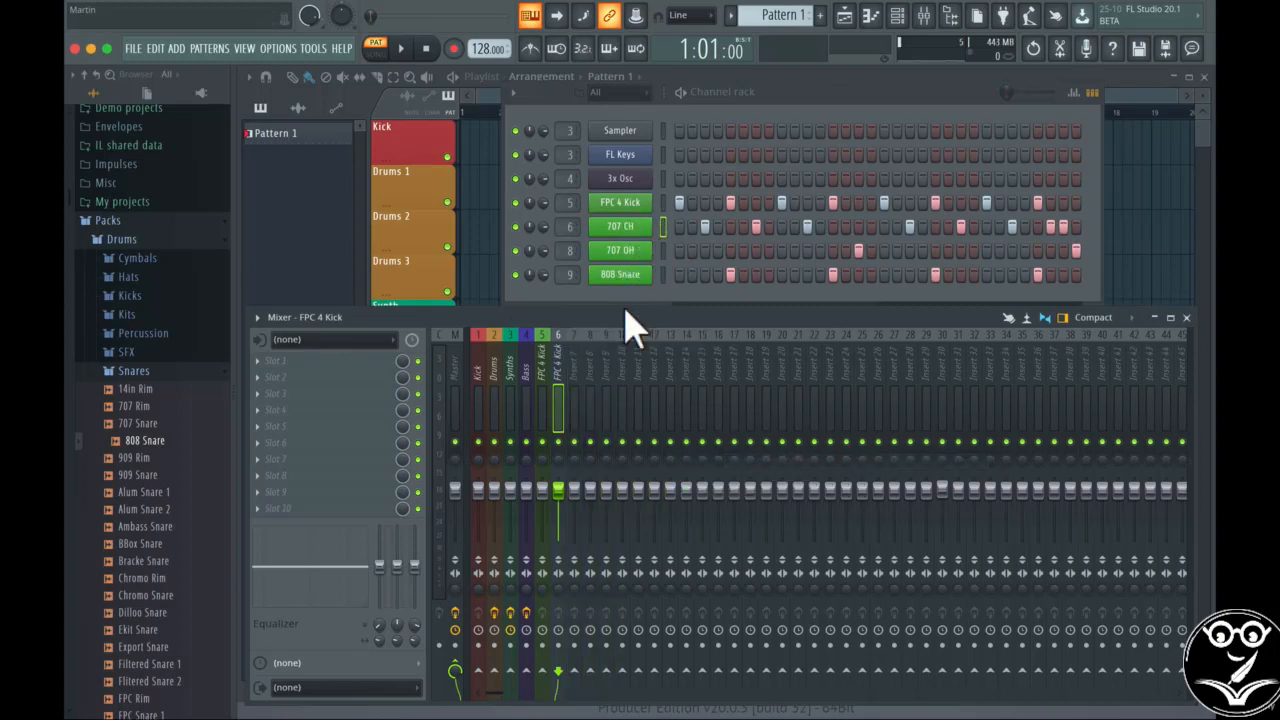
key(alt+Left)
Route all channels in the rack to mixer insert 7.
click(576, 350)
right_click(578, 345)
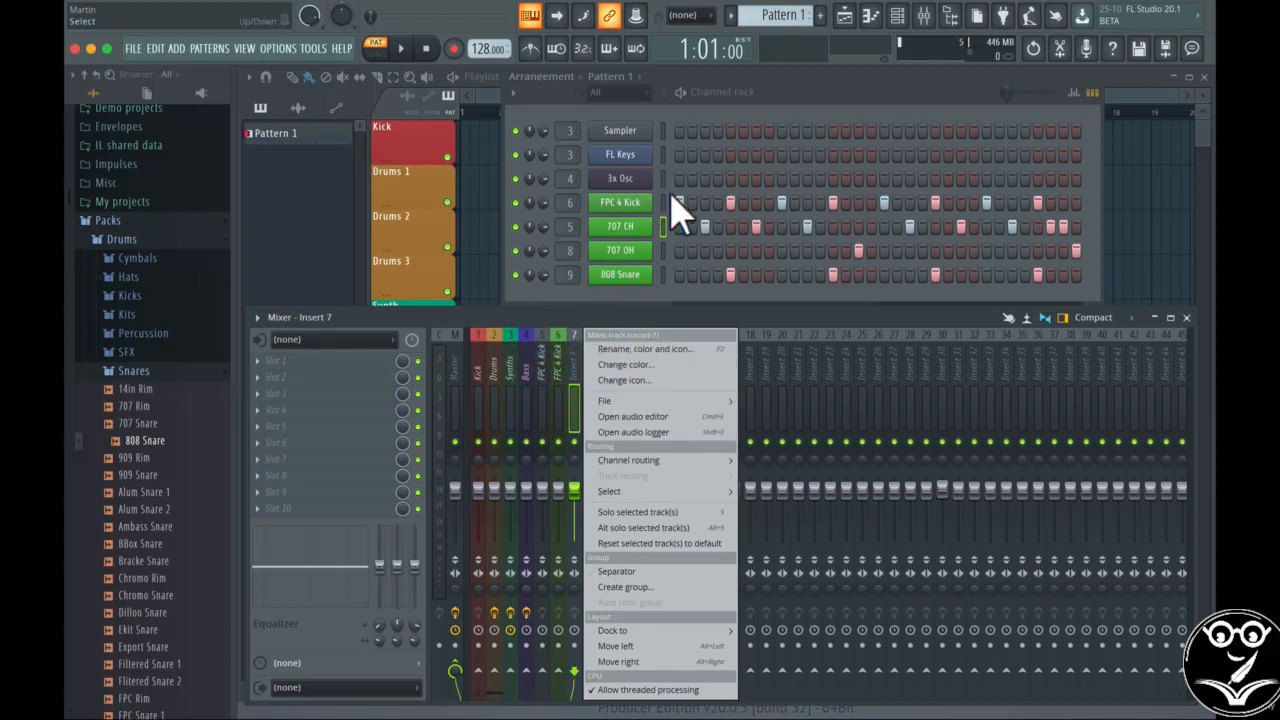
click(678, 210)
right_click(578, 350)
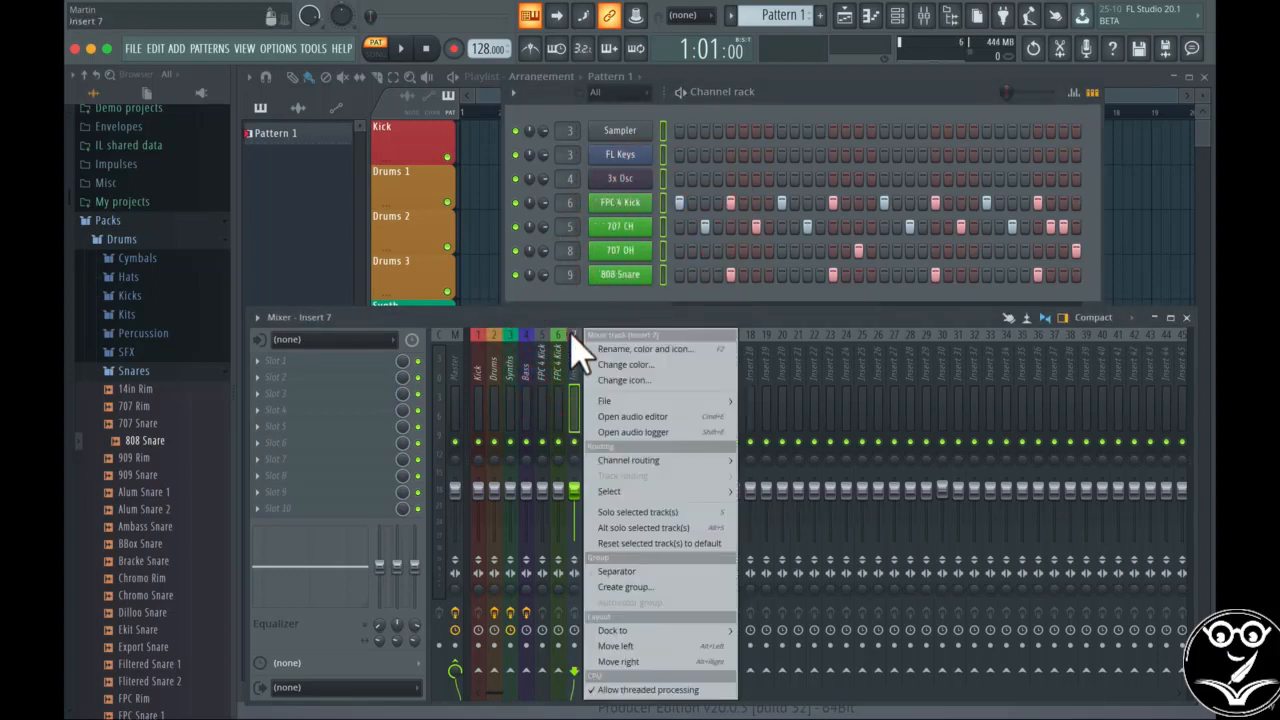
mouse_move(652, 460)
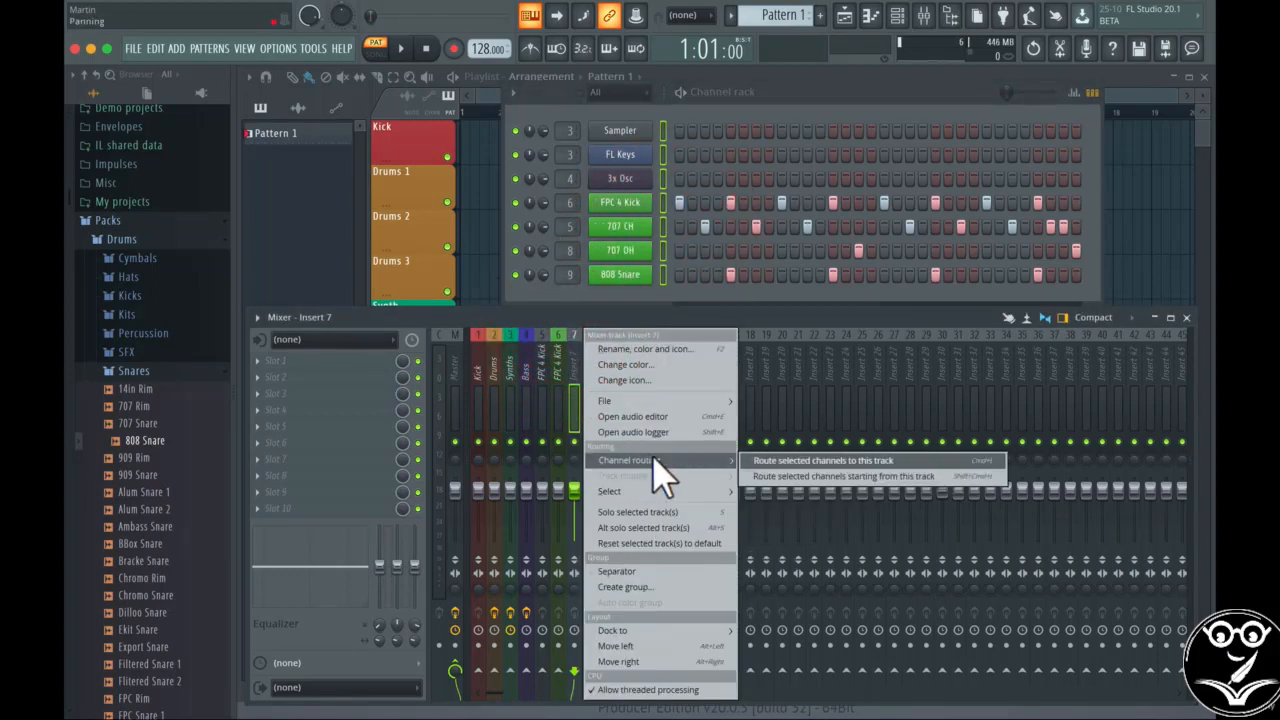
click(786, 461)
Select the 707 OH channel and route it to mixer insert 8.
click(592, 340)
click(663, 250)
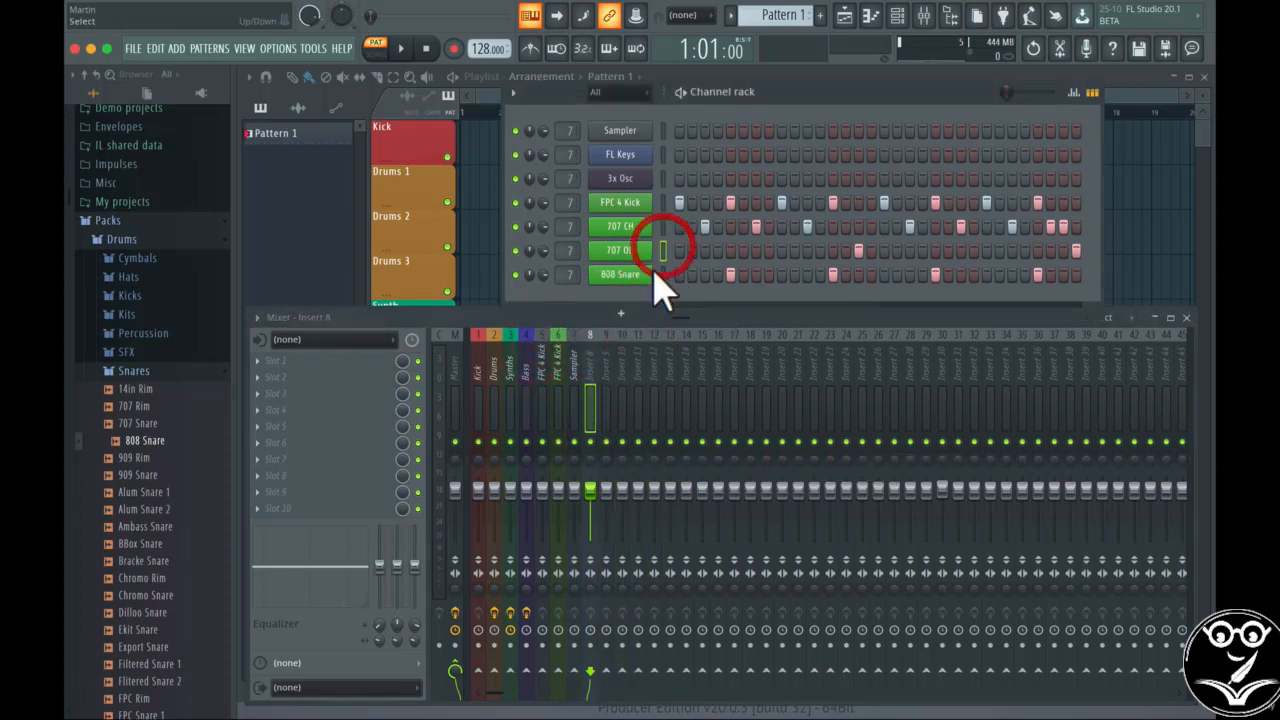
right_click(592, 340)
mouse_move(700, 460)
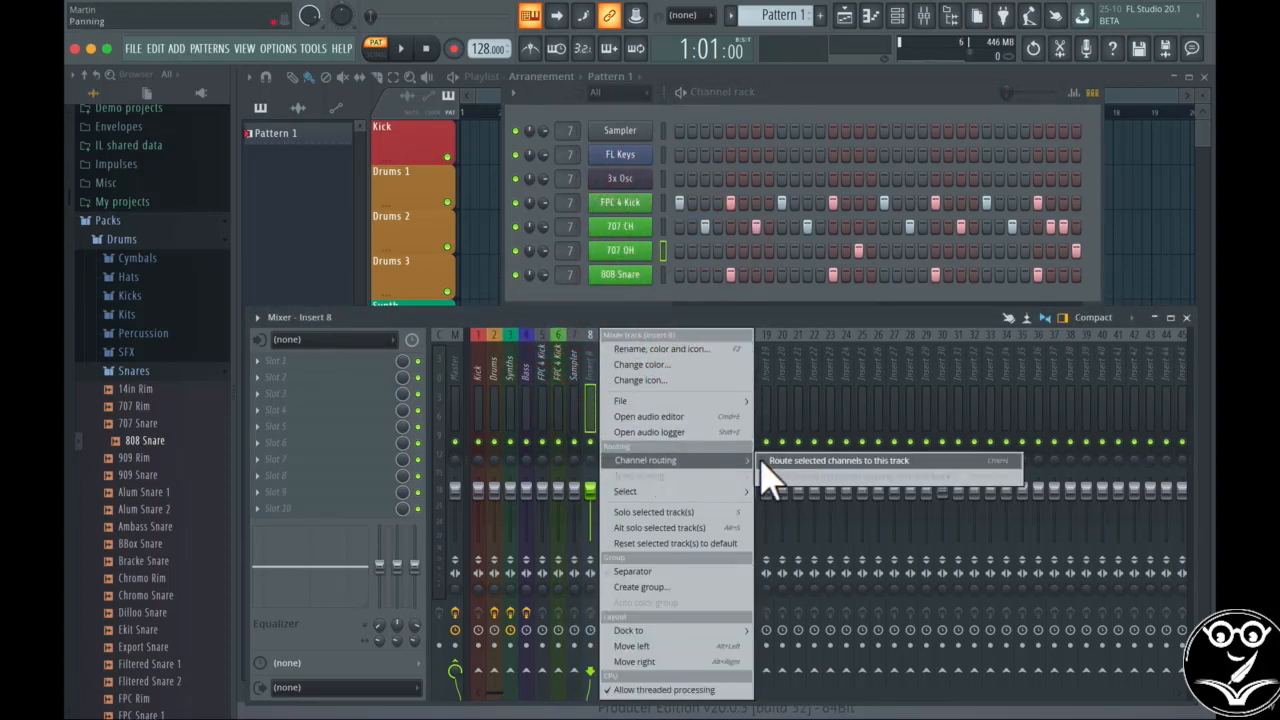
click(786, 461)
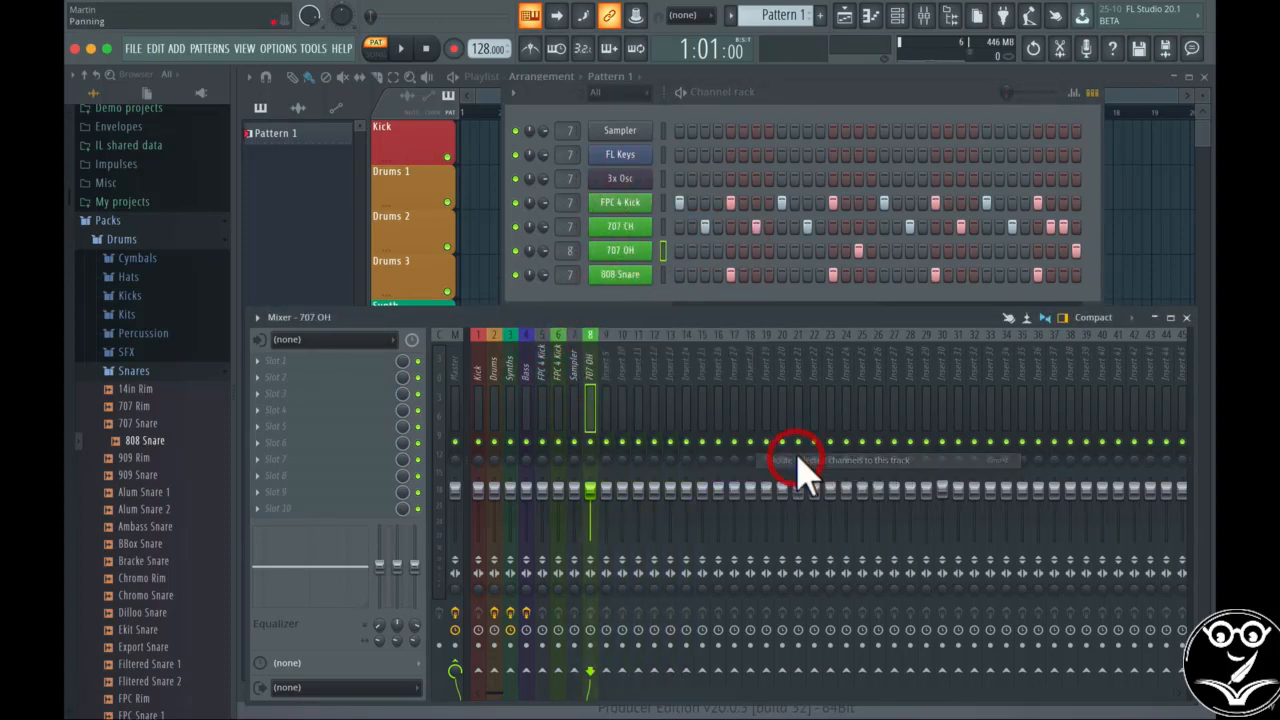
Select only the 808 Snare channel and route it to mixer insert 9.
click(663, 274)
click(607, 338)
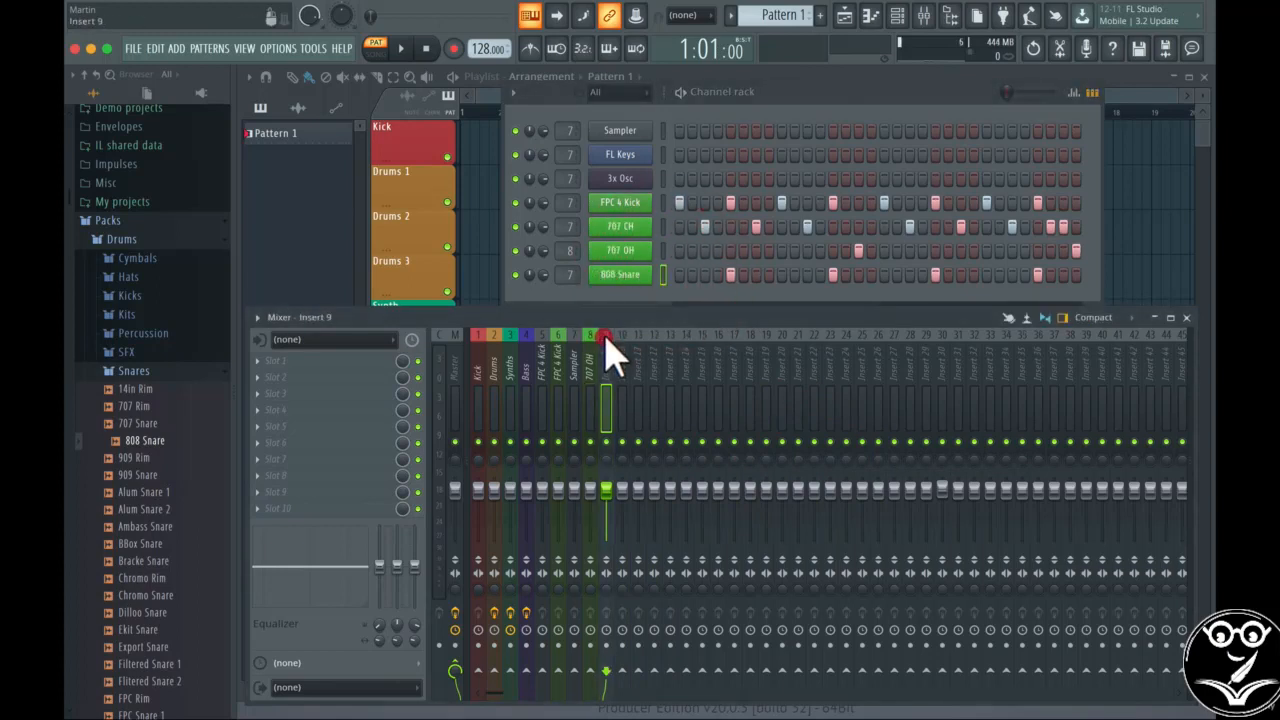
right_click(607, 338)
mouse_move(700, 462)
click(786, 461)
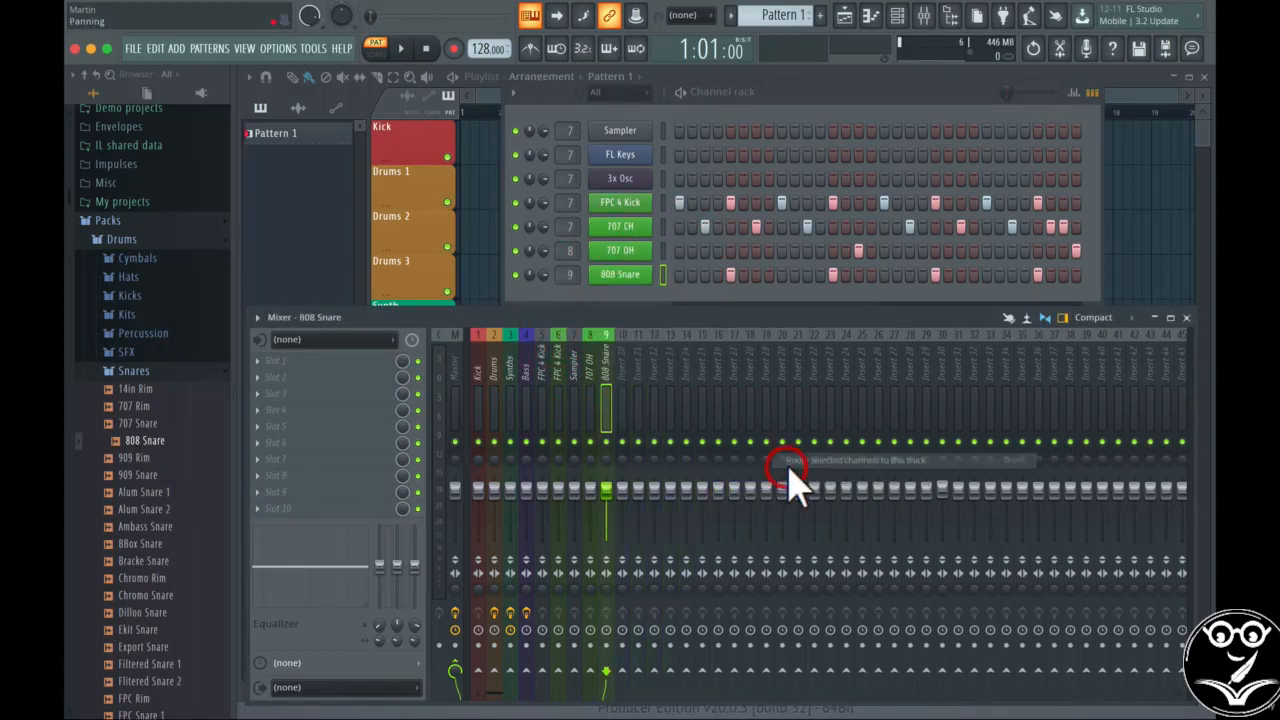
Clear the mixer track assignments of the Sampler, FL Keys and 3x Osc channels and set FPC 4 Kick to mixer track 6.
click(578, 340)
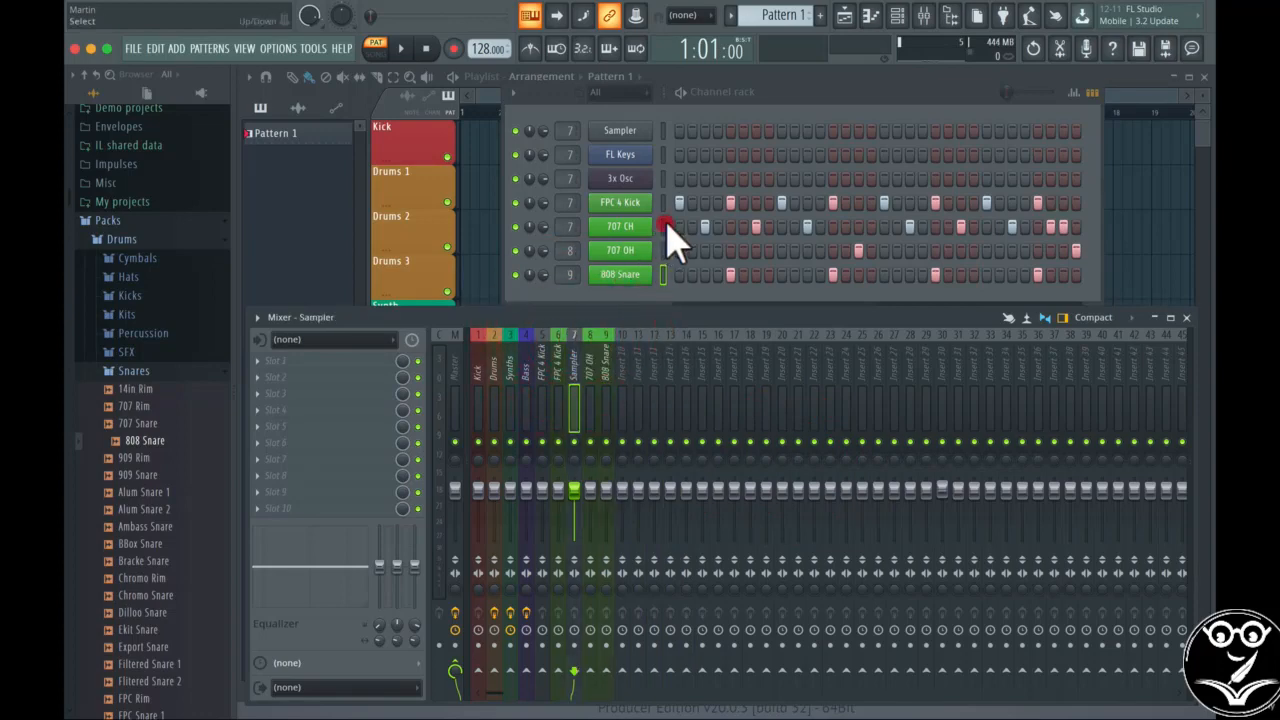
click(663, 226)
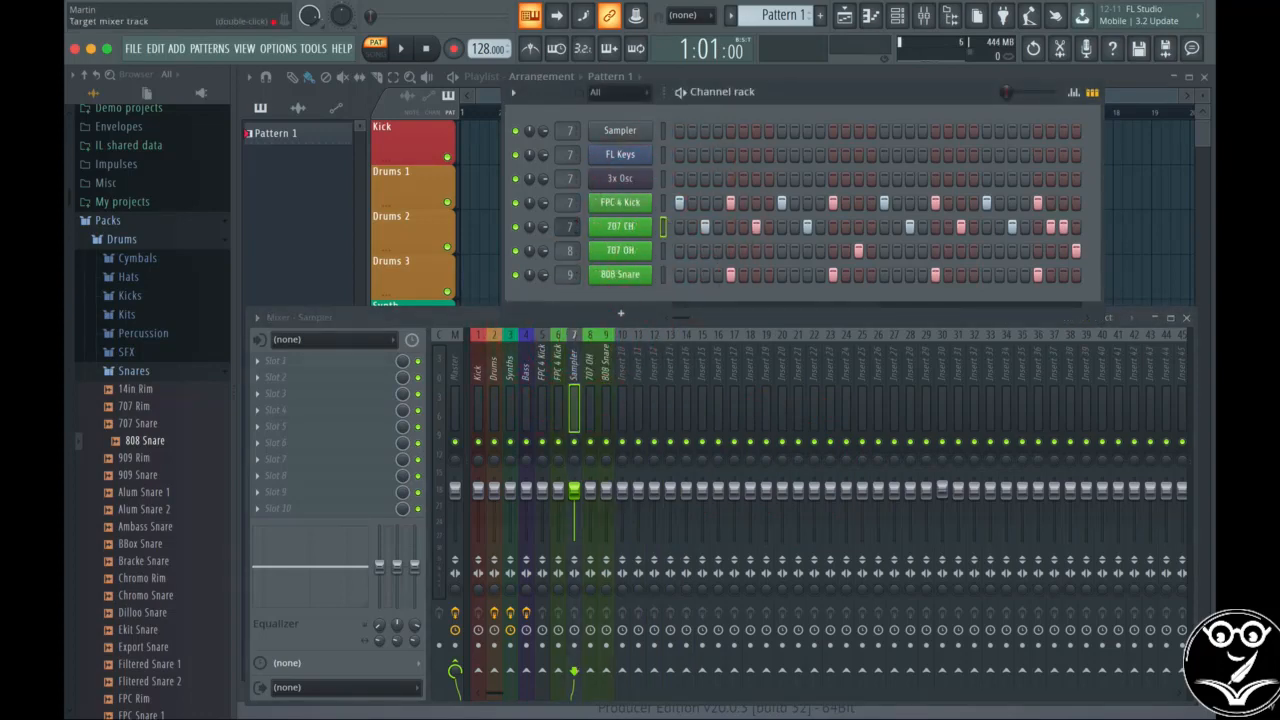
drag(567, 131, 568, 222)
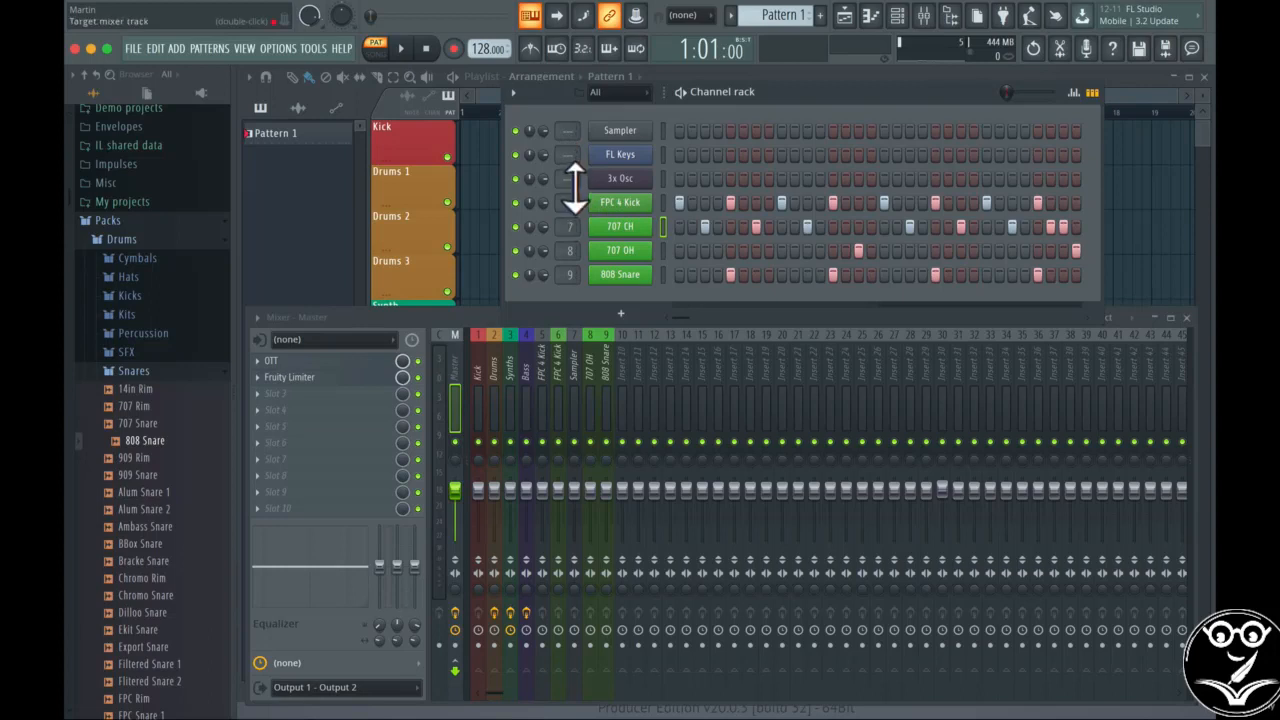
drag(568, 202, 568, 178)
Select only the 707 CH channel and route it to mixer track 7.
click(660, 226)
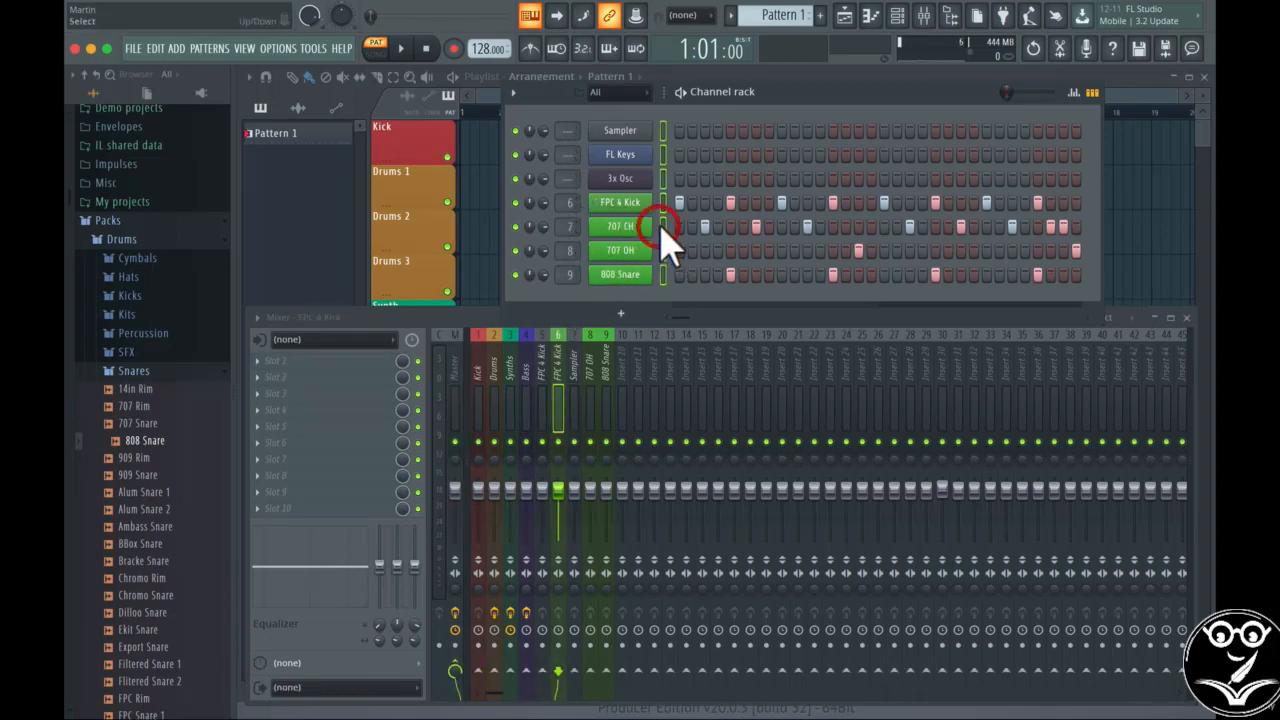
click(662, 227)
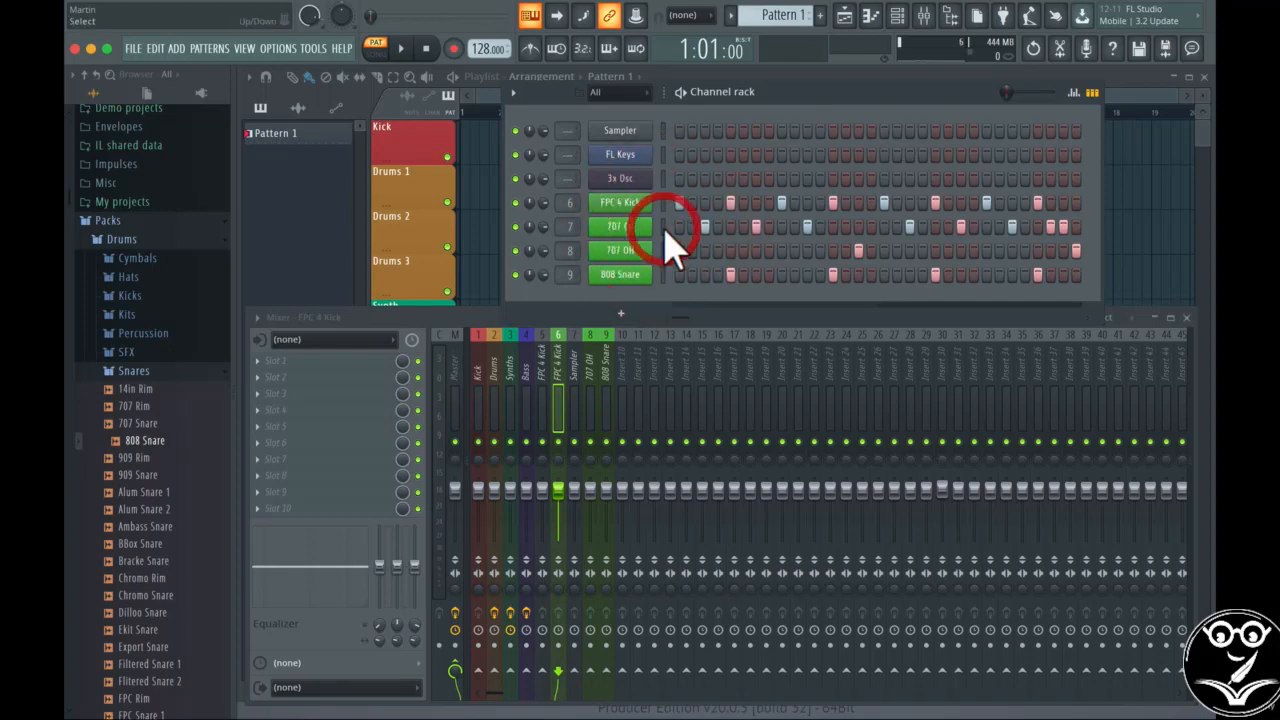
right_click(576, 338)
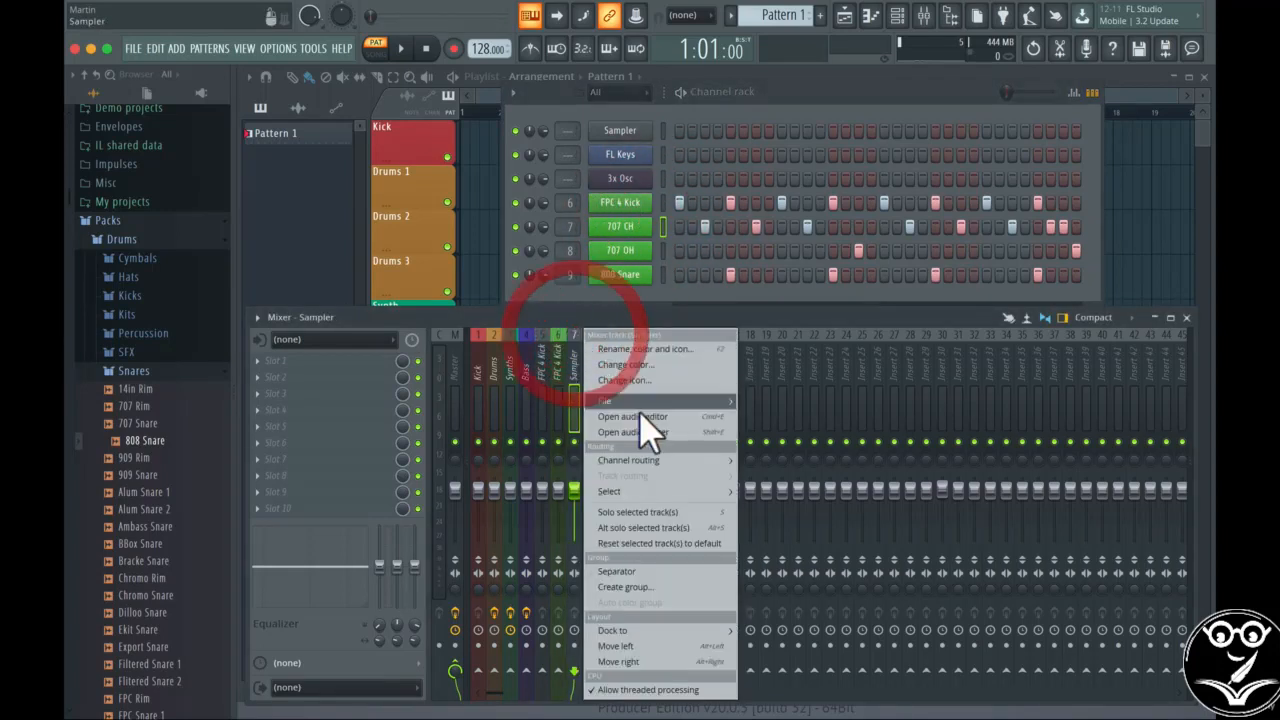
mouse_move(660, 460)
click(798, 467)
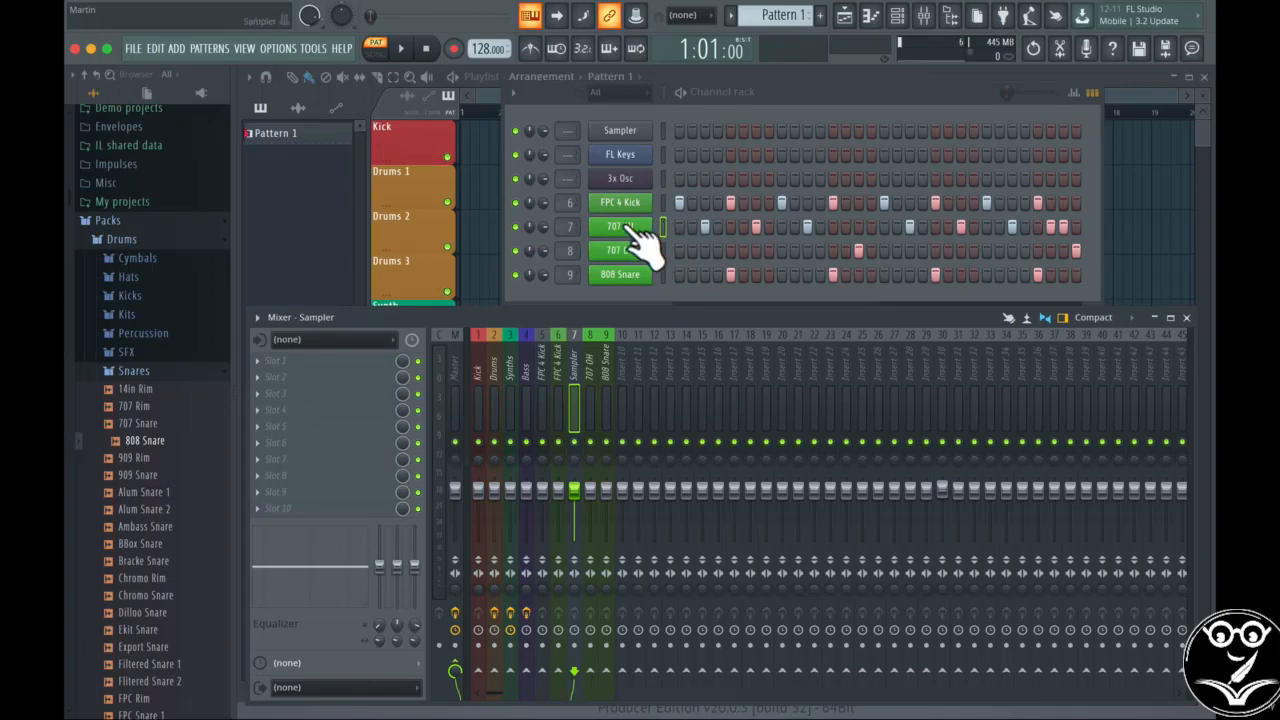
Rename mixer track 7 to 707 CH and color it green like the other drum tracks.
right_click(585, 378)
click(591, 362)
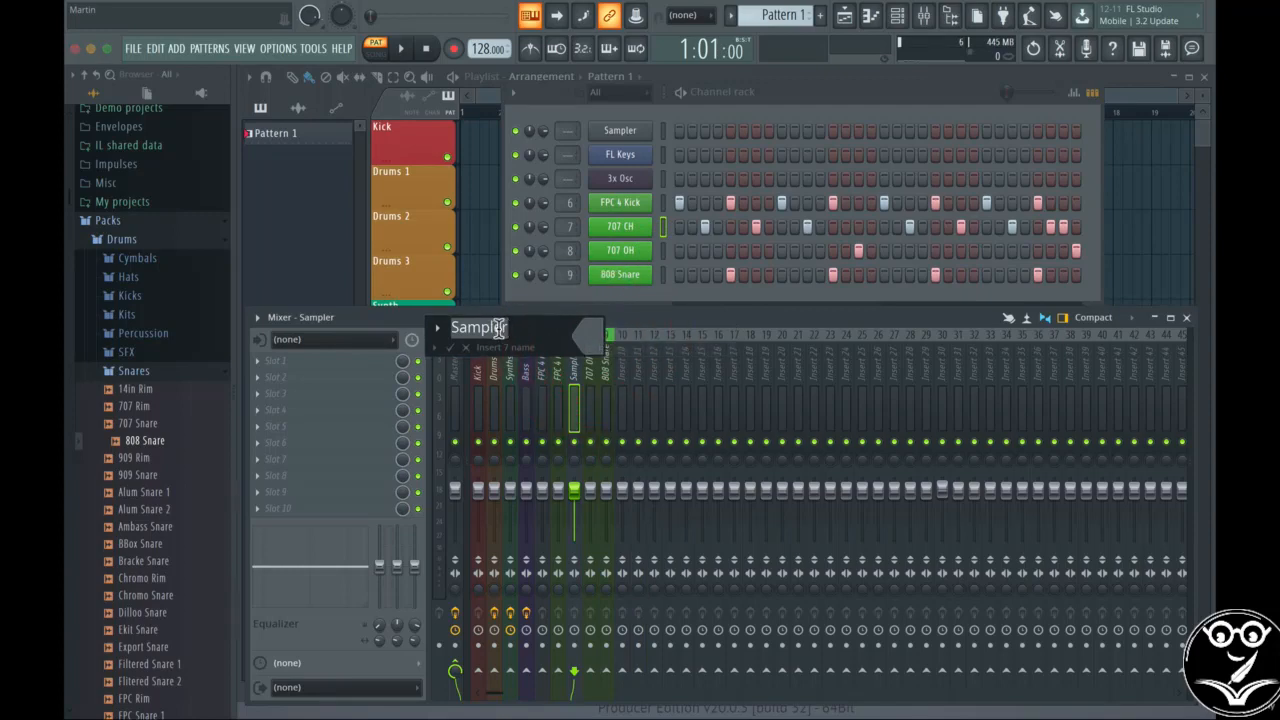
text(707 CH)
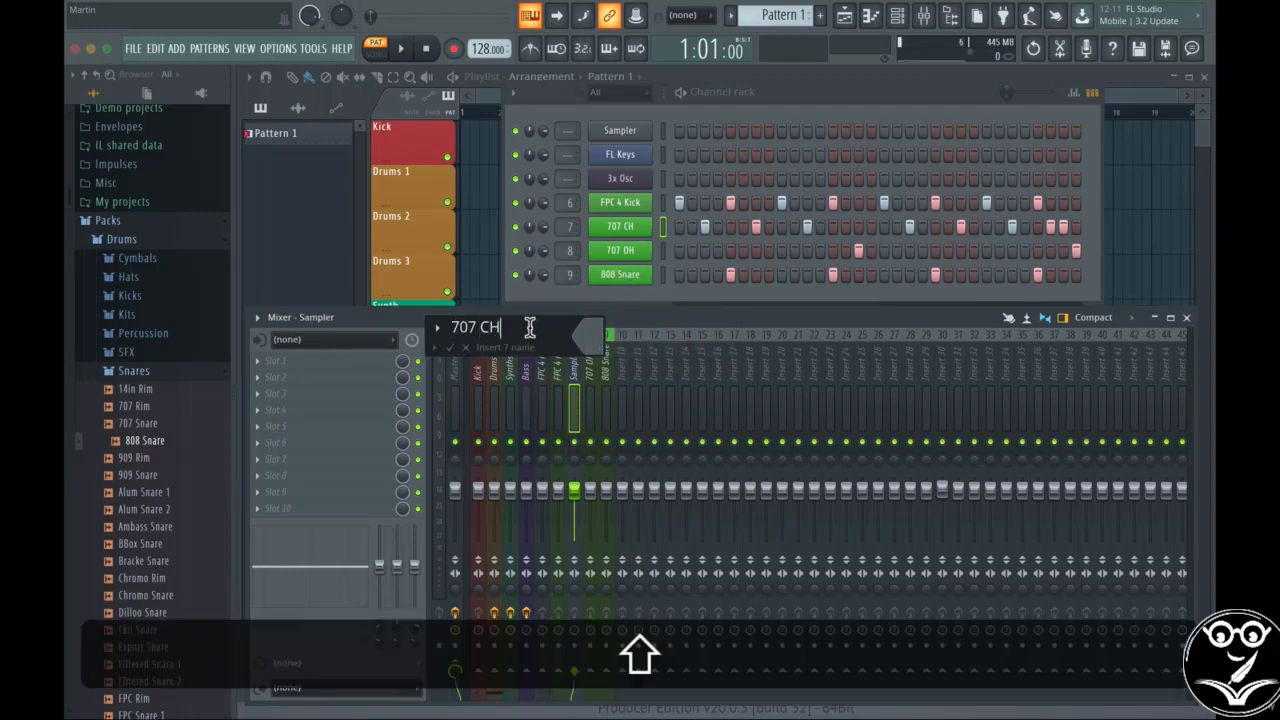
click(595, 340)
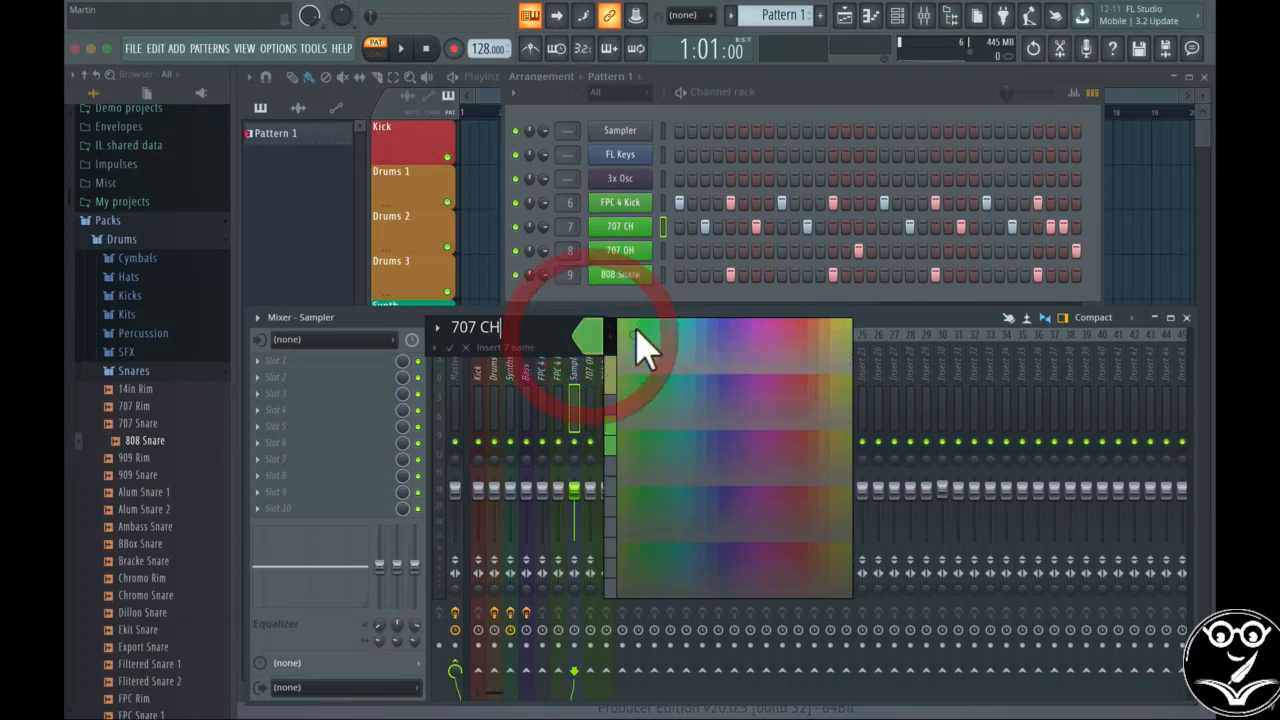
click(641, 342)
click(449, 347)
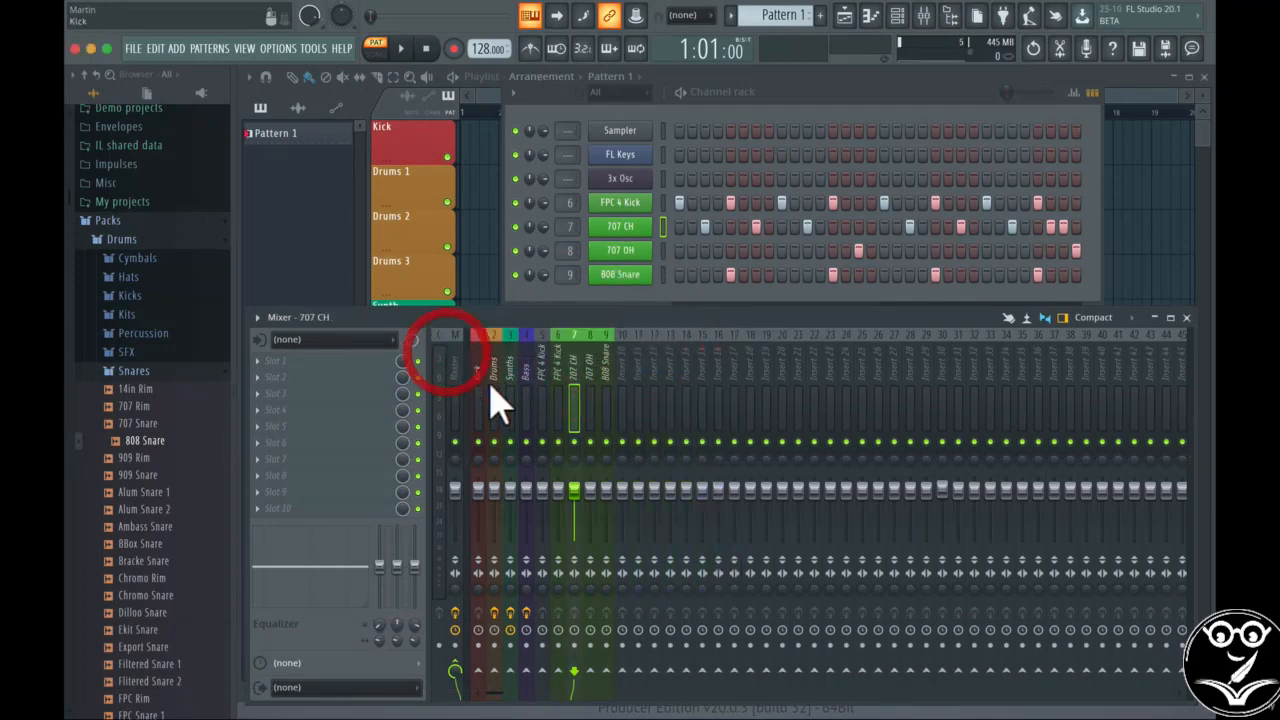
click(621, 331)
click(604, 332)
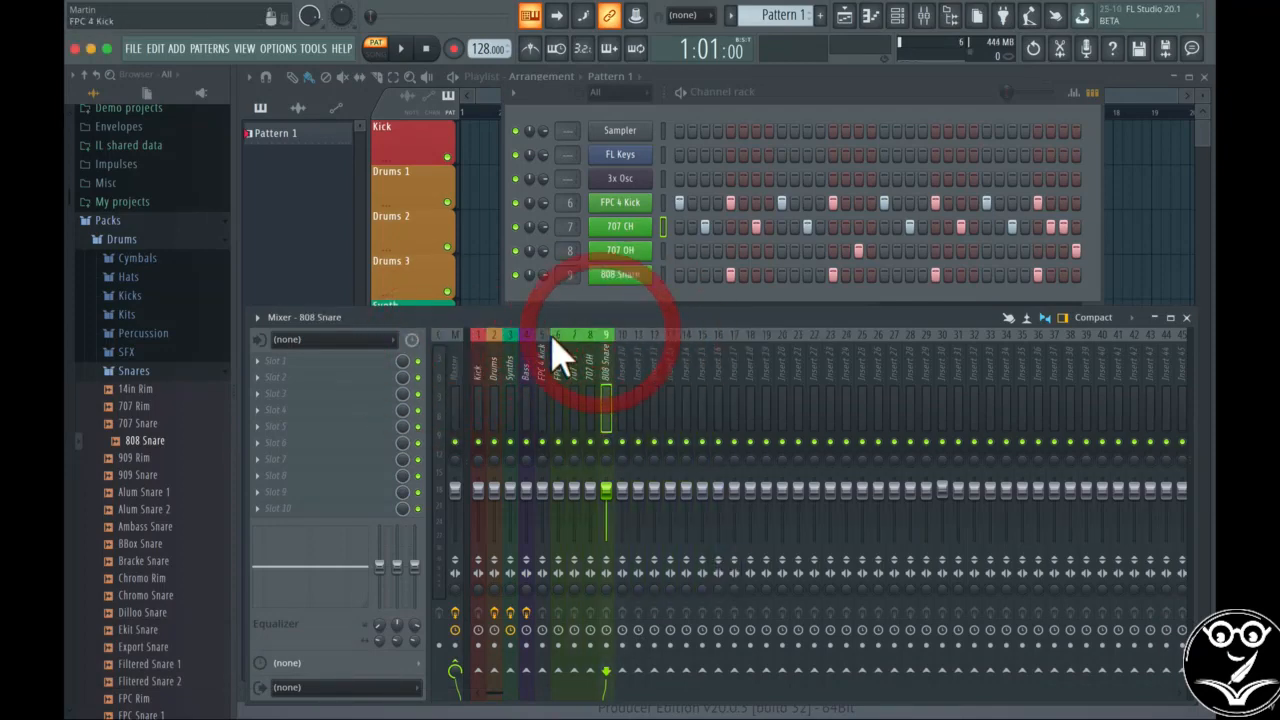
click(578, 334)
click(606, 340)
click(558, 342)
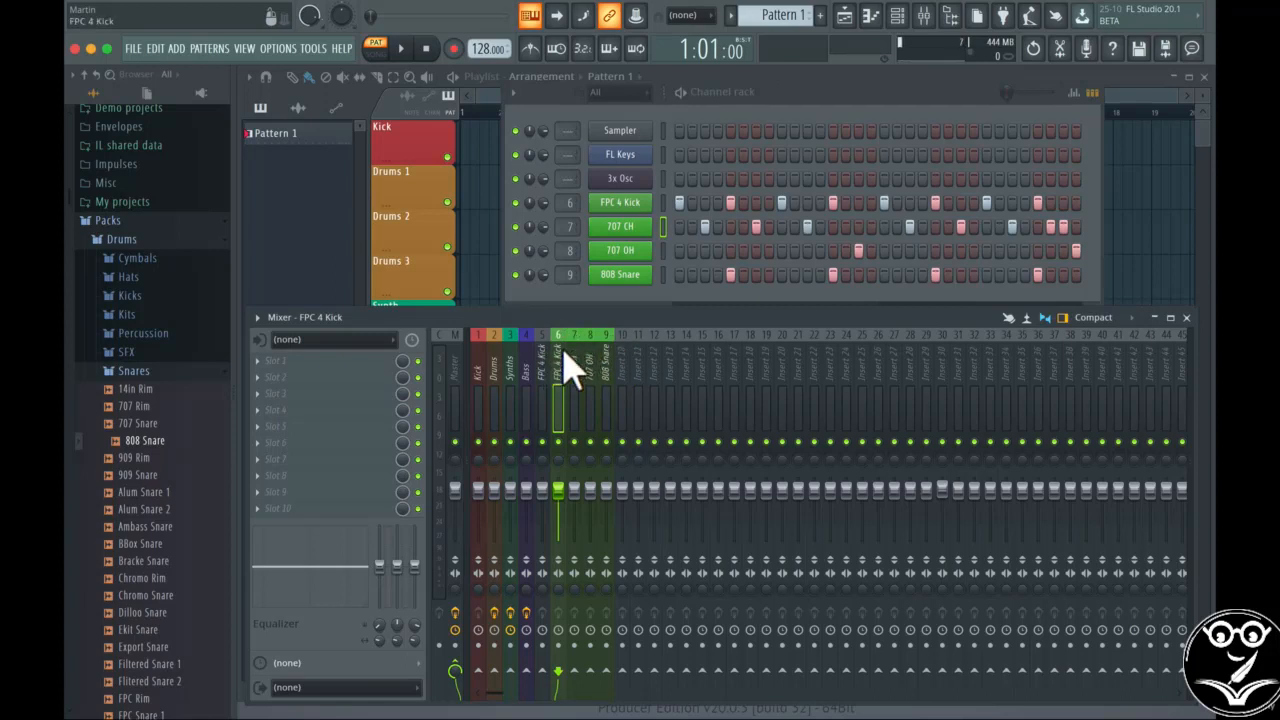
click(498, 350)
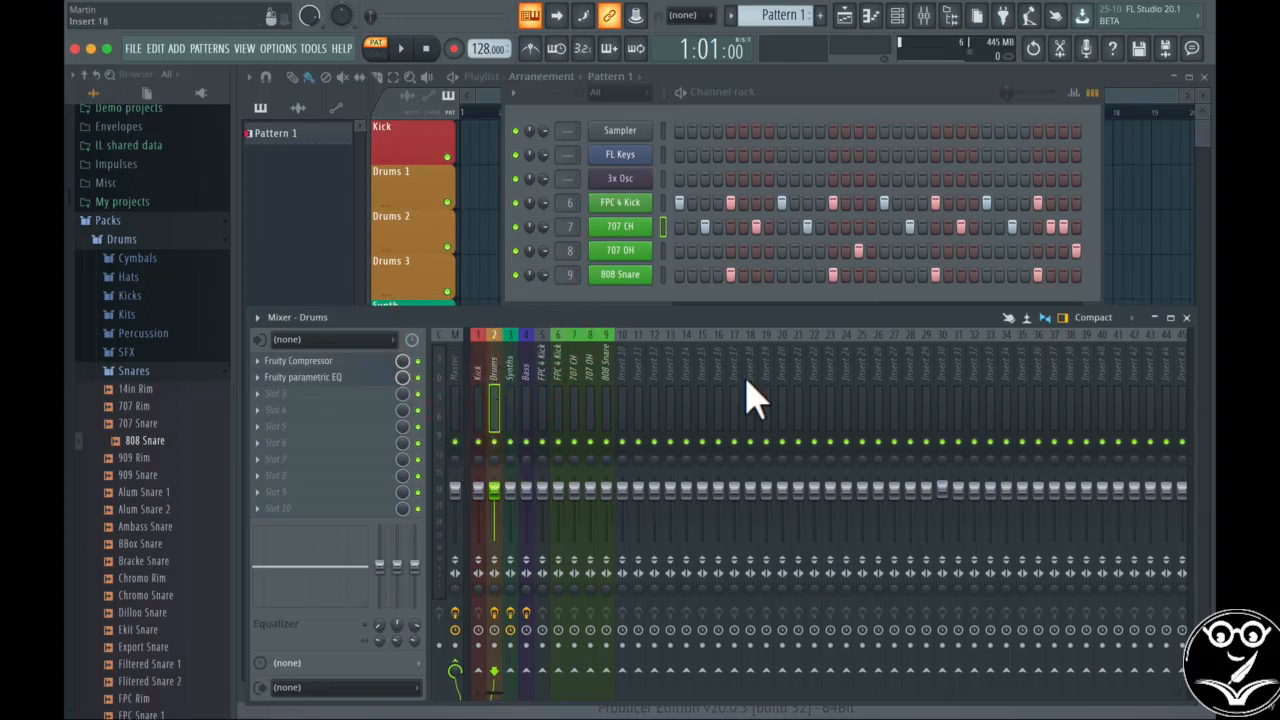
Send the green FPC 4 Kick mixer track to the Drums track and disable its direct send to Master.
click(558, 420)
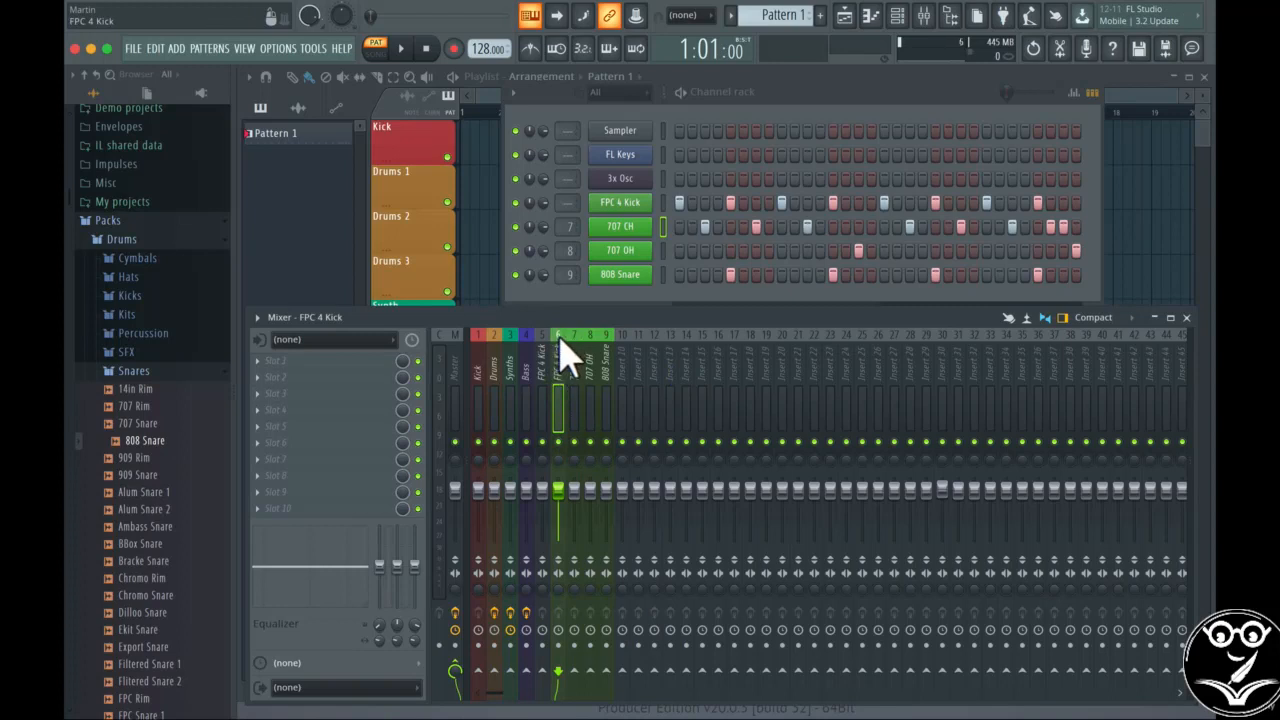
click(494, 671)
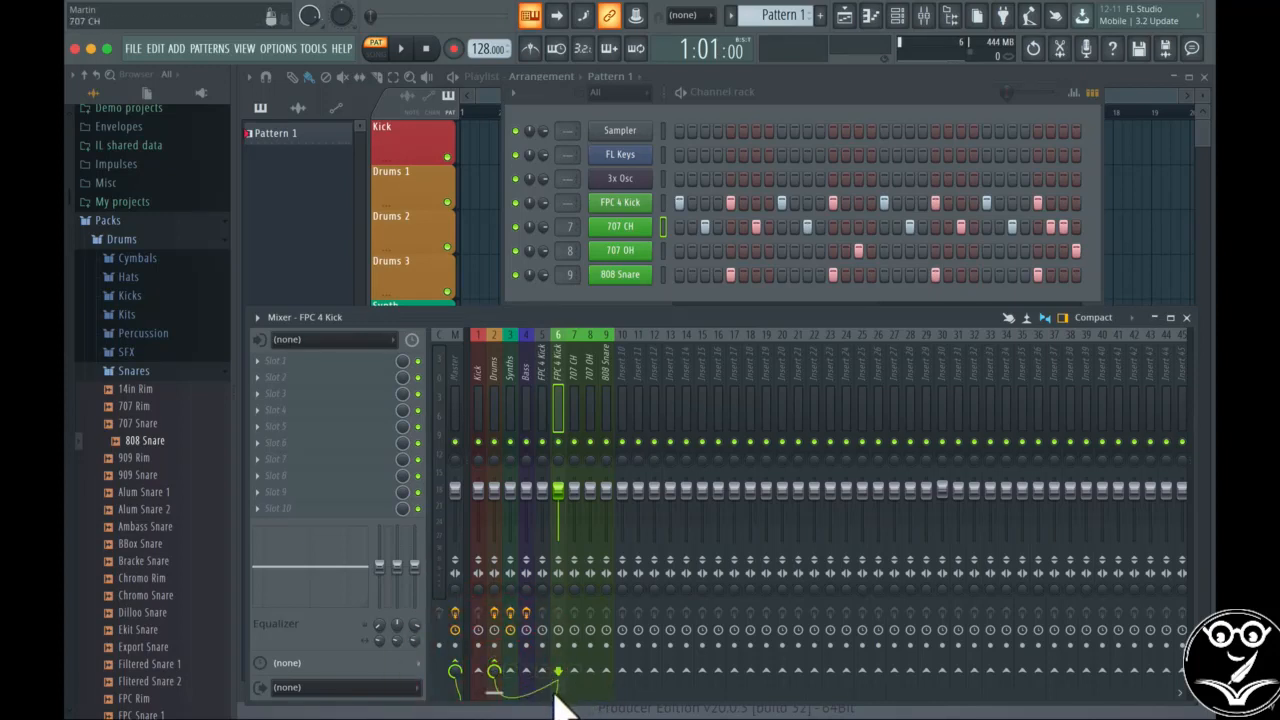
click(455, 670)
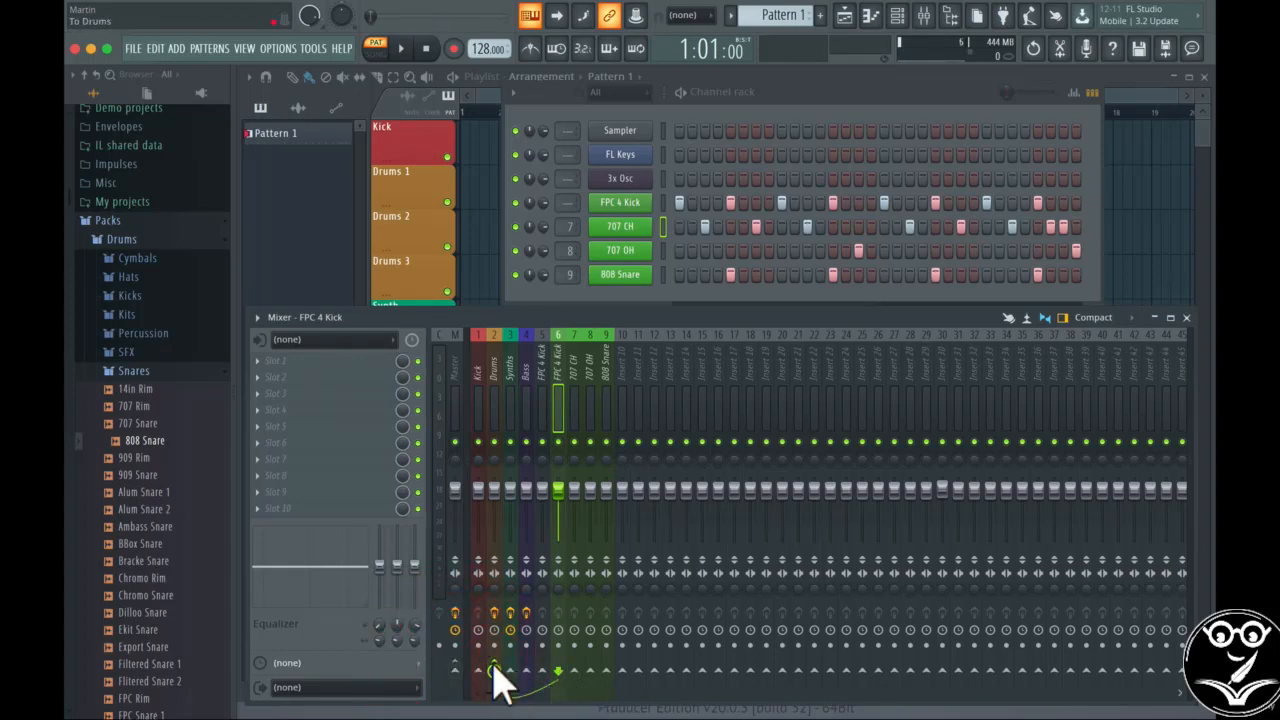
click(496, 360)
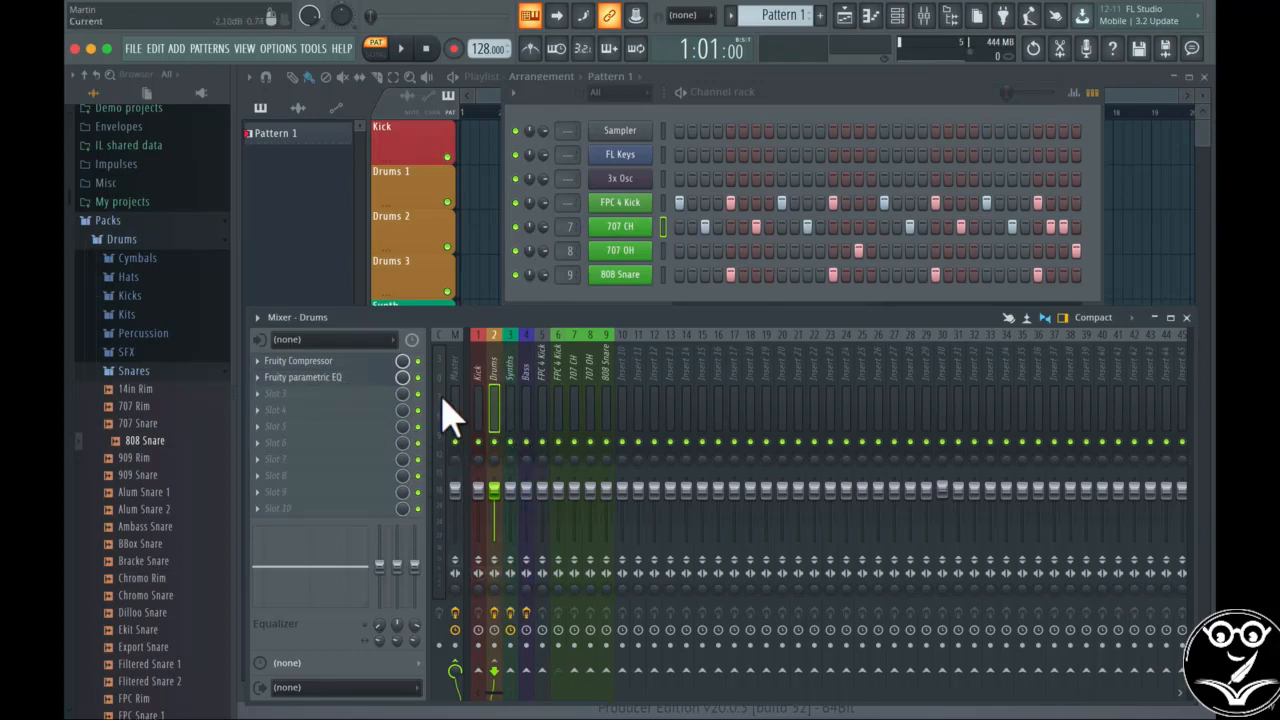
Send the 707 CH mixer track to the Drums track and disable its direct send to Master.
click(578, 366)
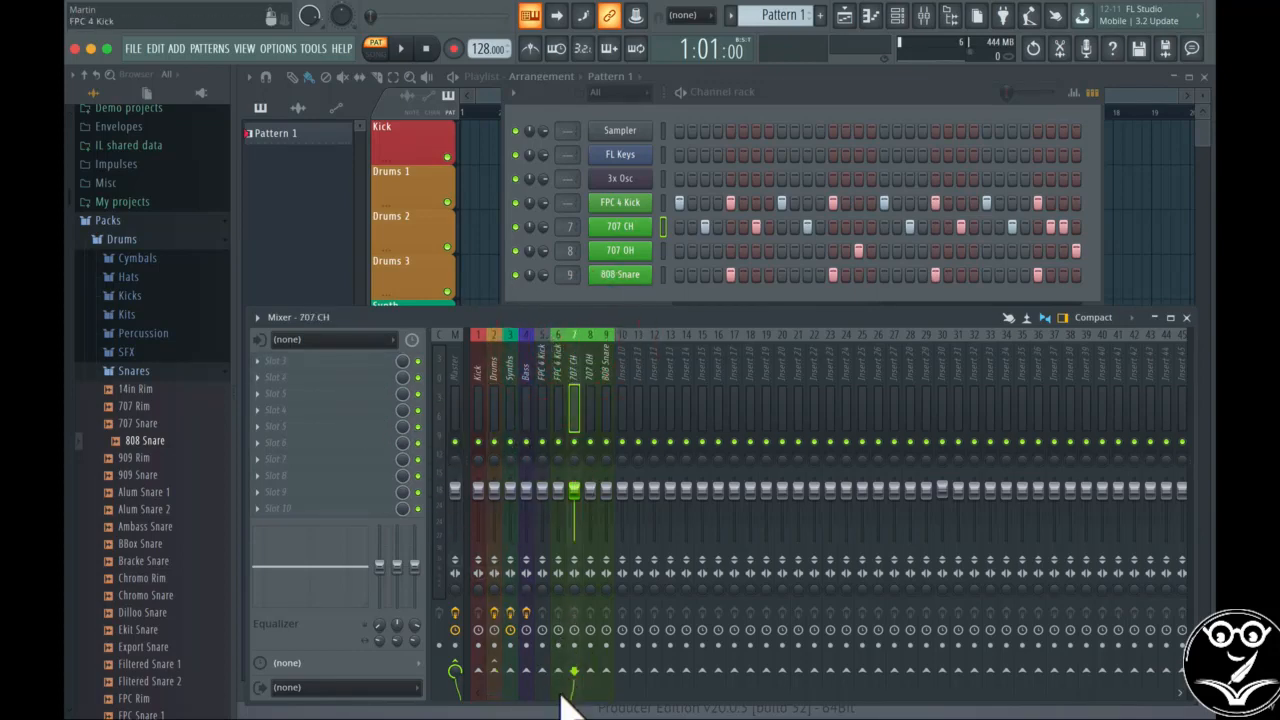
click(492, 669)
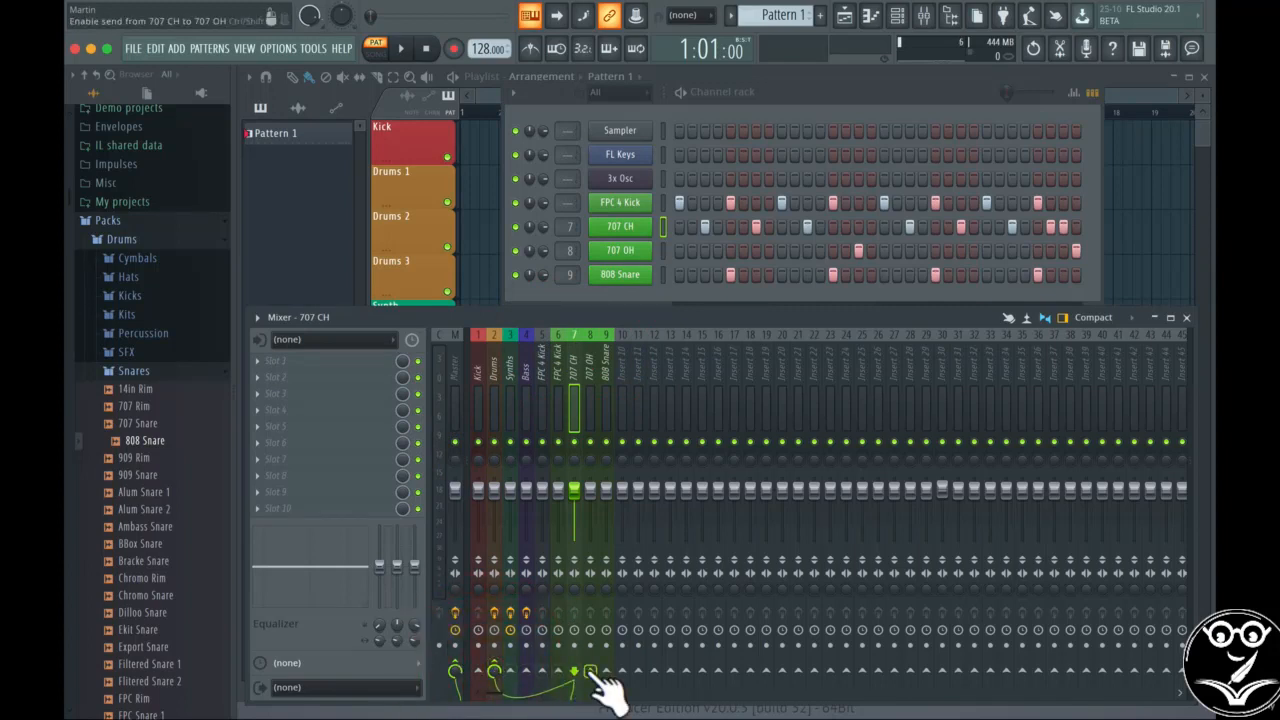
click(455, 670)
click(590, 676)
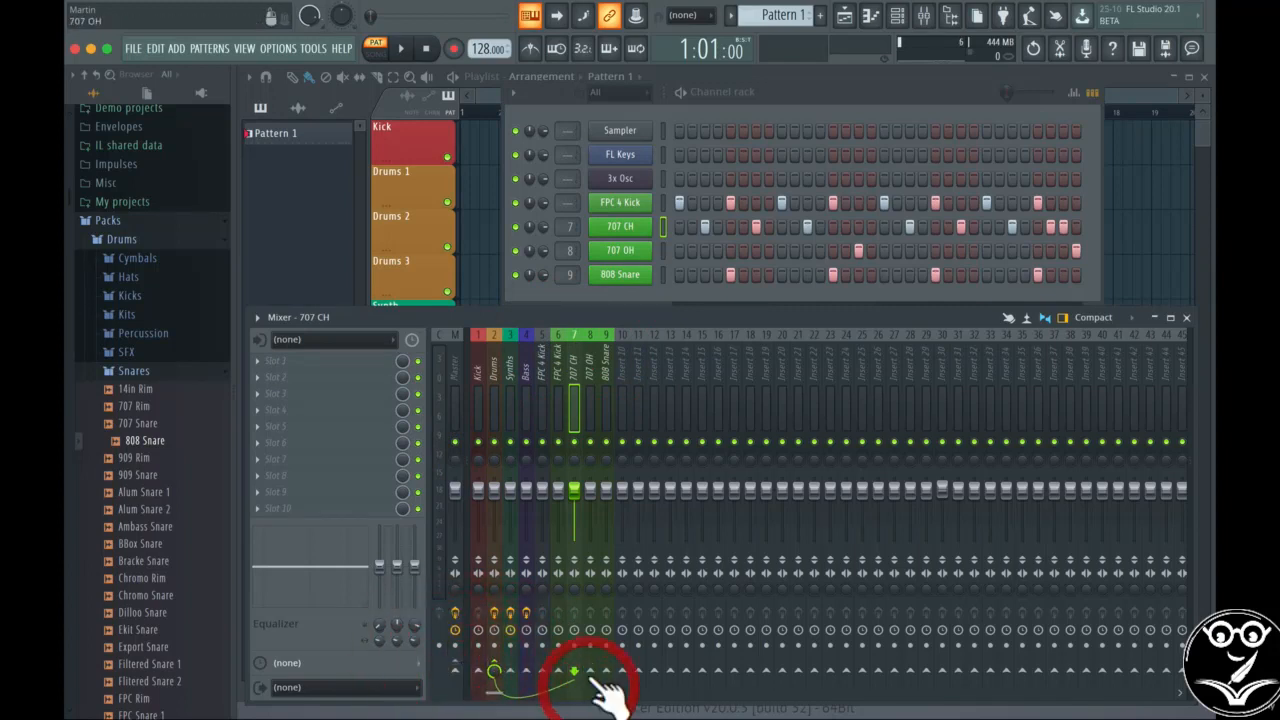
Send the 707 OH and 808 Snare mixer tracks to the Drums track instead of directly to Master.
click(590, 360)
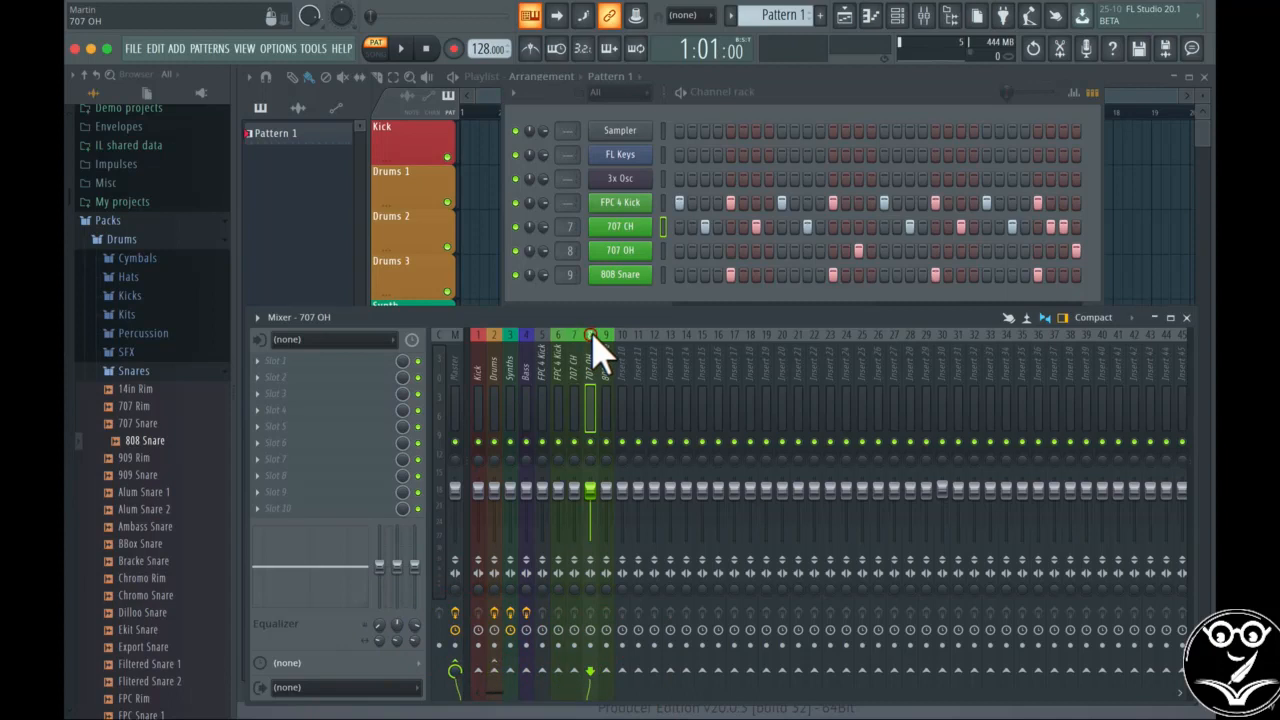
click(494, 669)
click(455, 670)
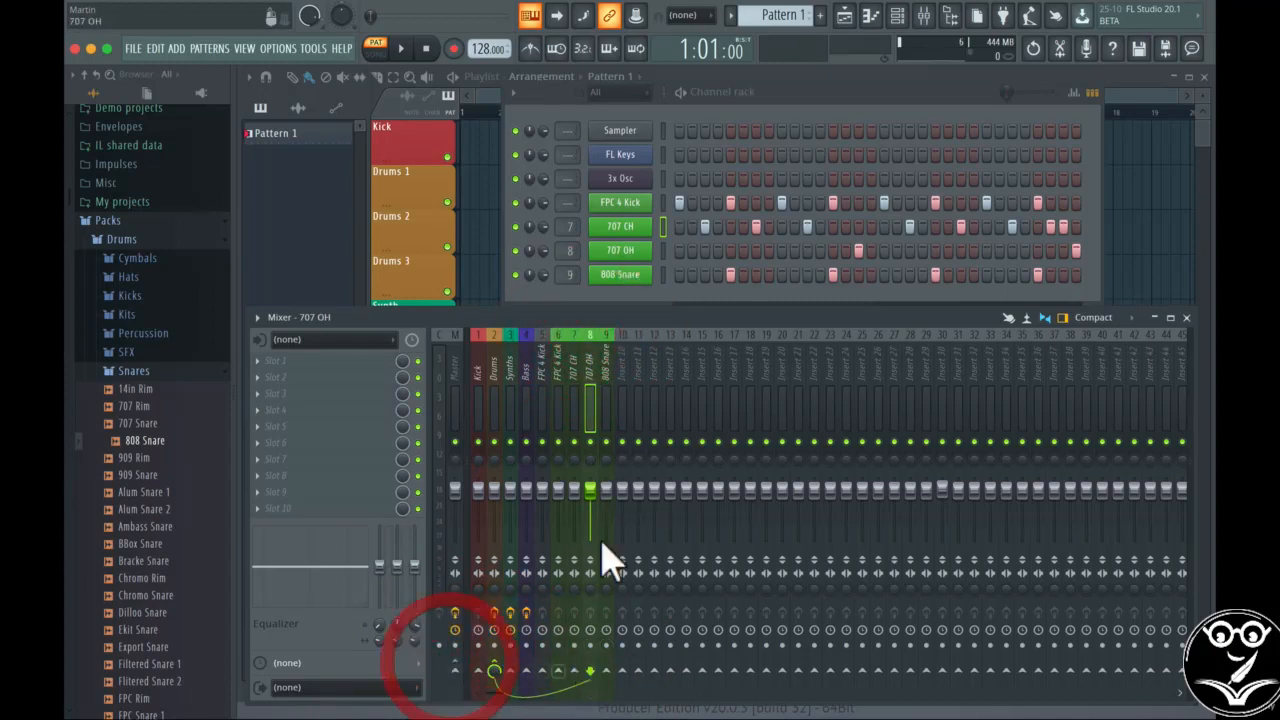
click(612, 336)
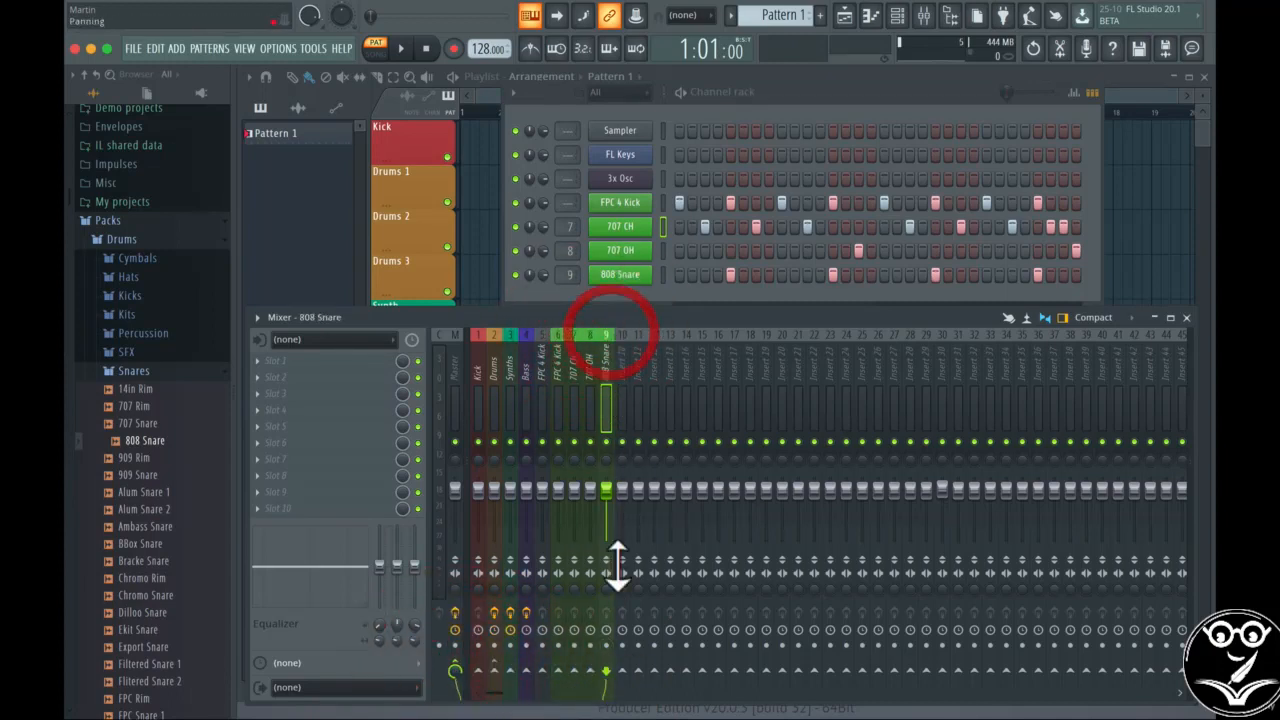
click(494, 669)
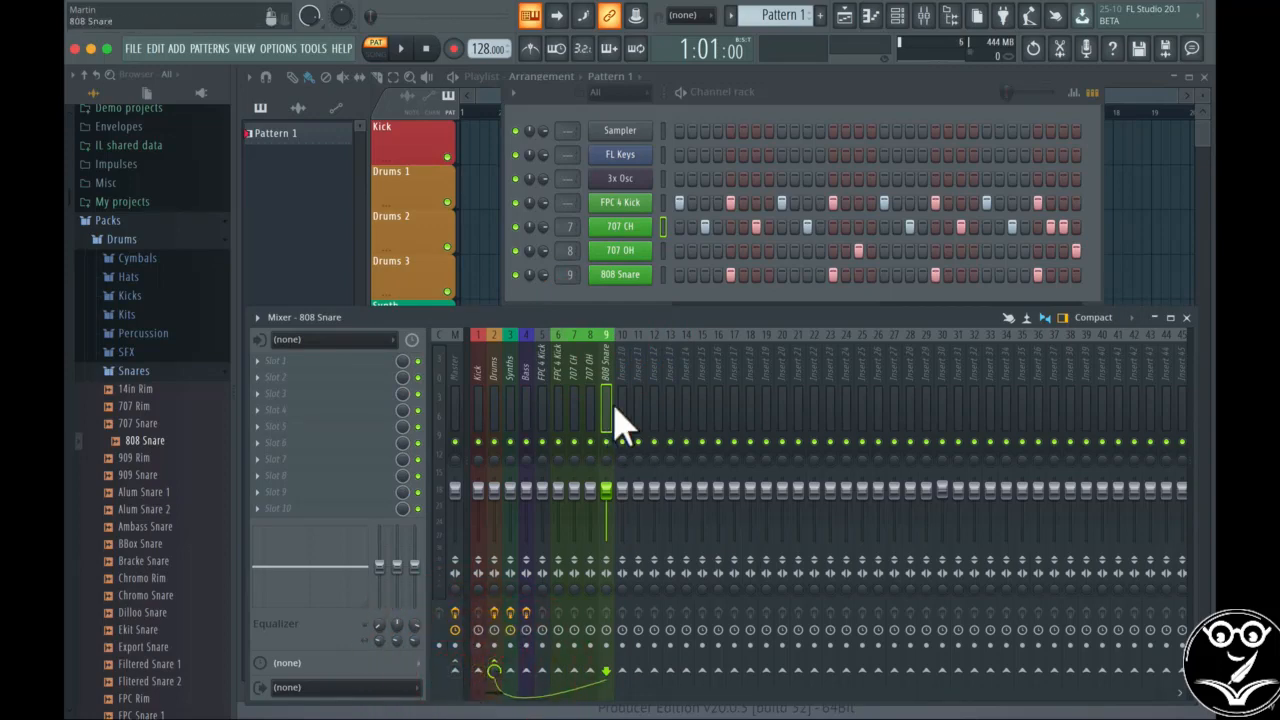
Select the green FPC 4 Kick mixer track and play the pattern to check the Drums bus routing.
mouse_move(558, 336)
mouse_down()
mouse_move(603, 338)
mouse_move(556, 339)
mouse_up()
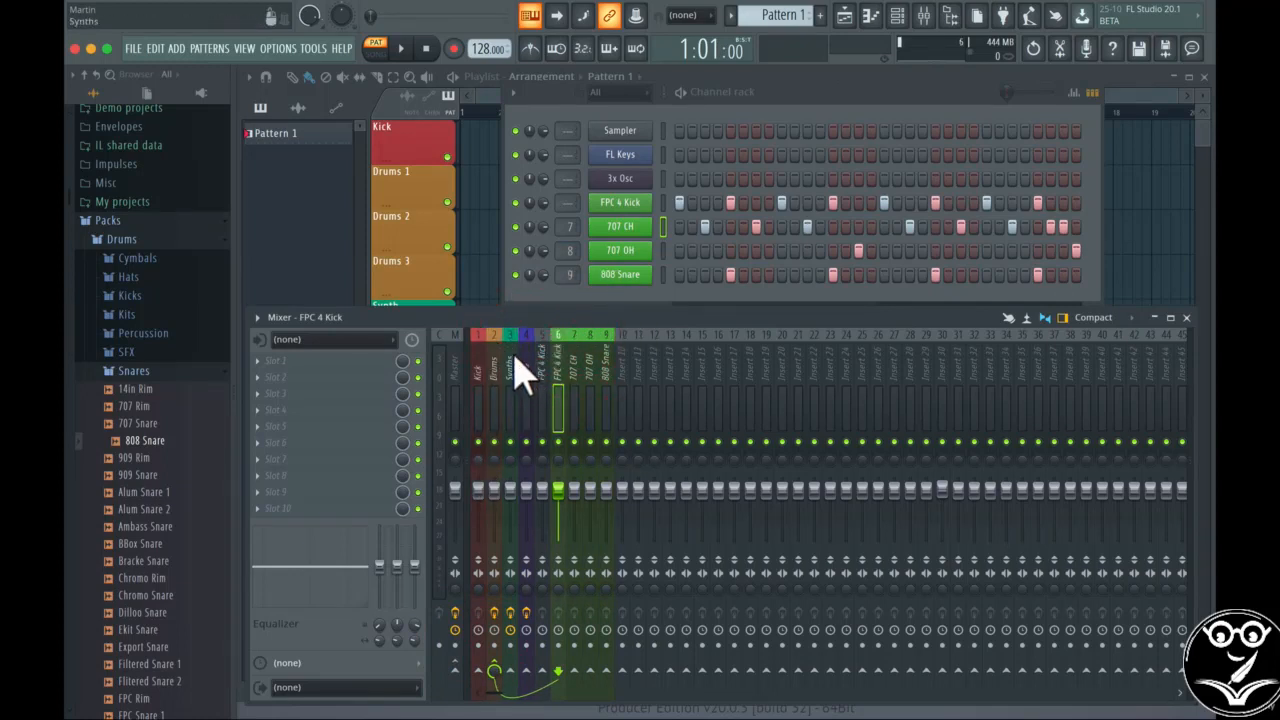
key(space)
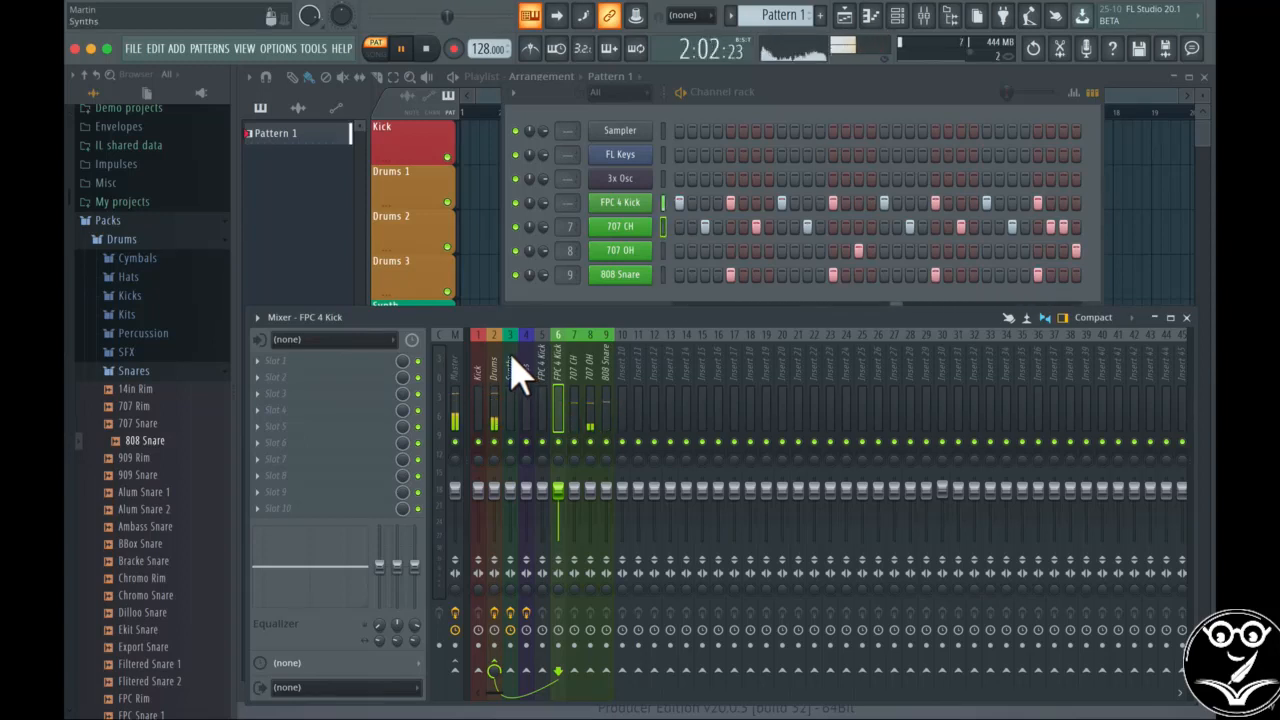
Assign the green FPC 4 Kick channel to mixer track 6 and play the pattern to check its routing.
key(space)
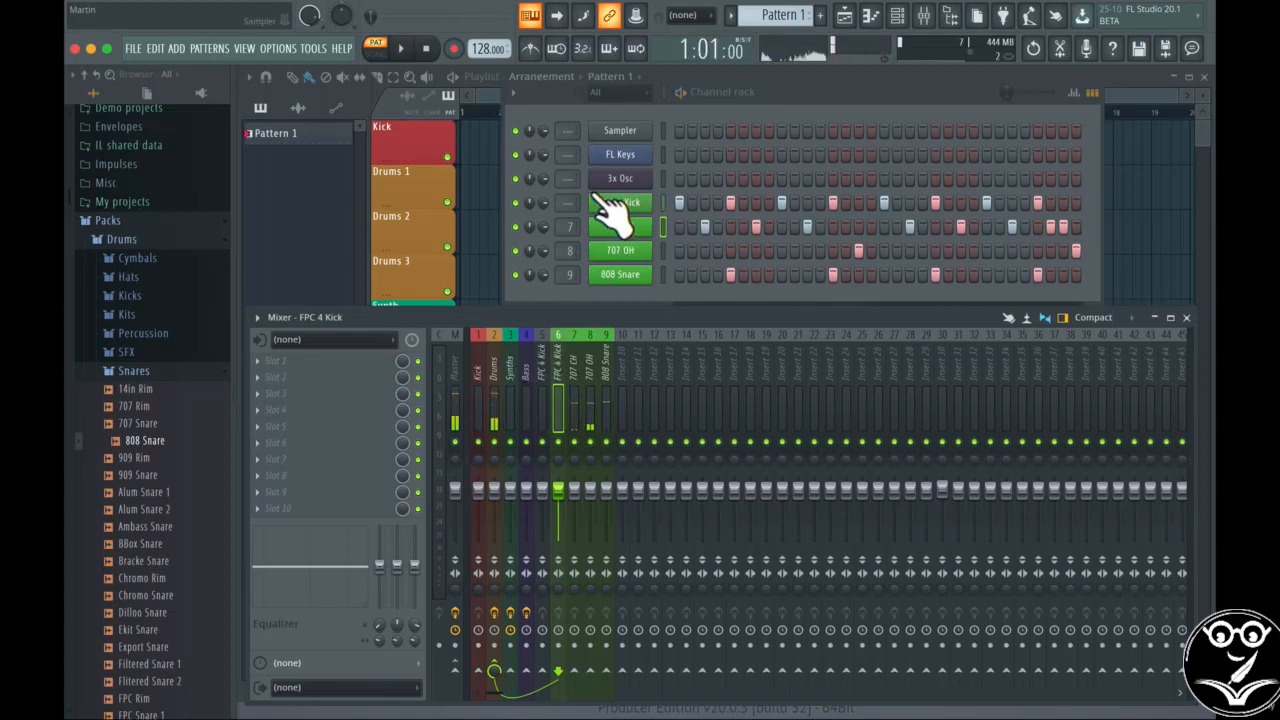
key(ctrl+l)
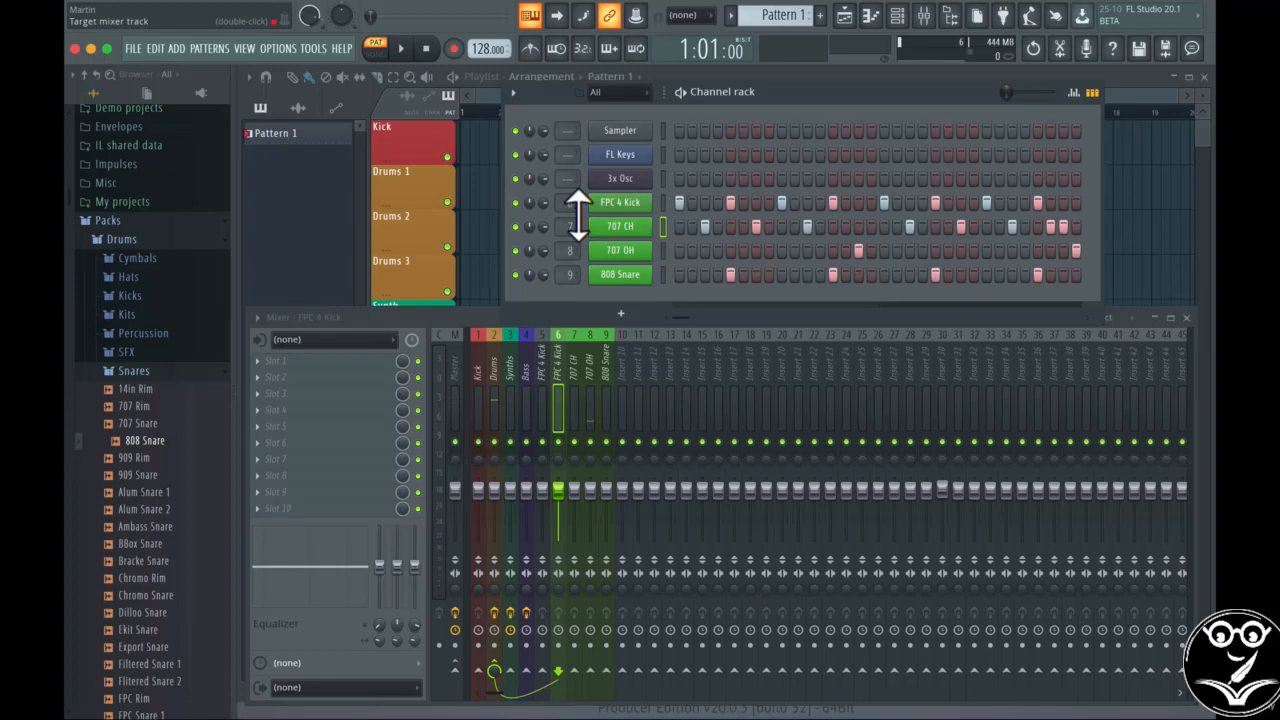
key(space)
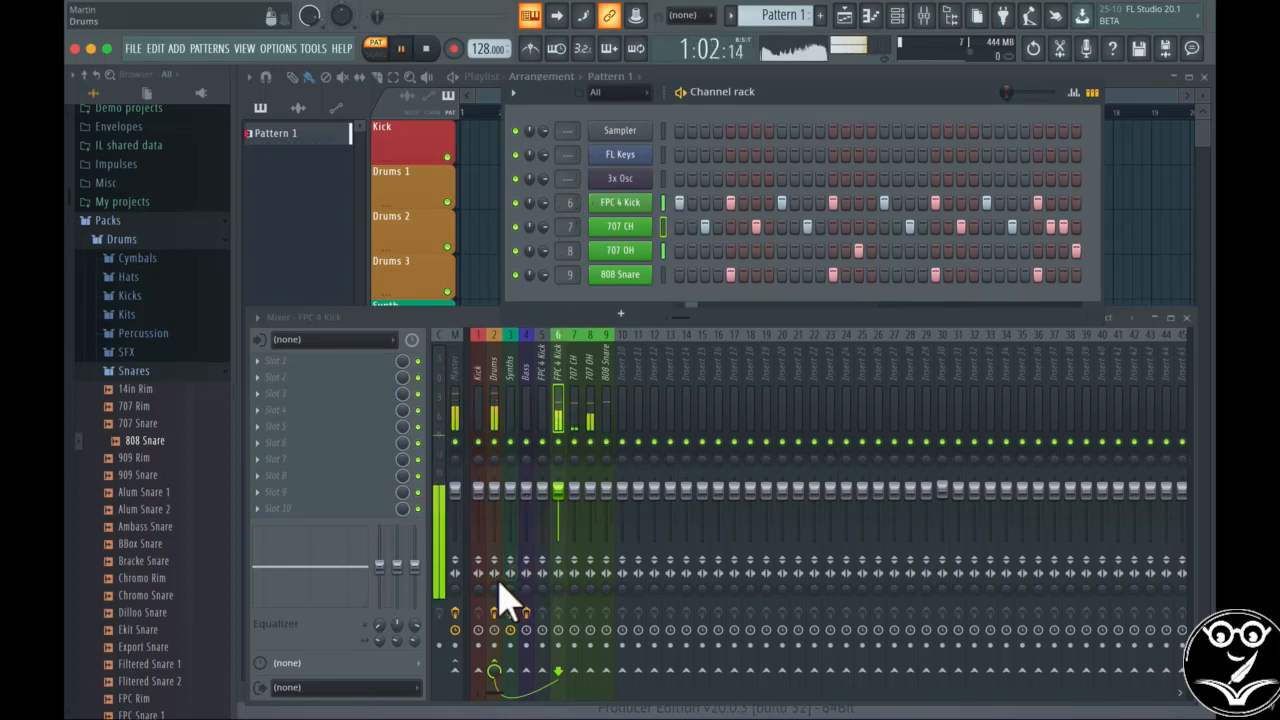
Add Fruity Reeverb 2 to the third effect slot of the Drums mixer track.
mouse_move(493, 488)
mouse_down()
mouse_move(493, 540)
mouse_move(493, 489)
mouse_up()
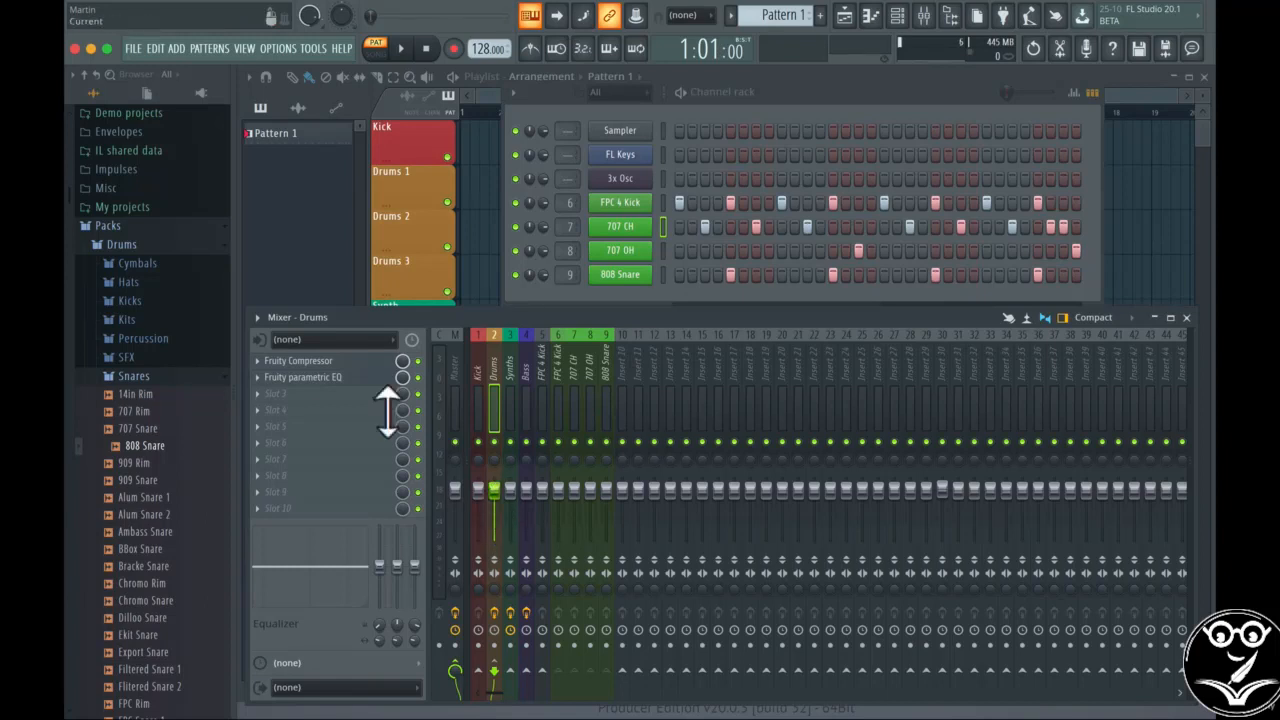
click(258, 394)
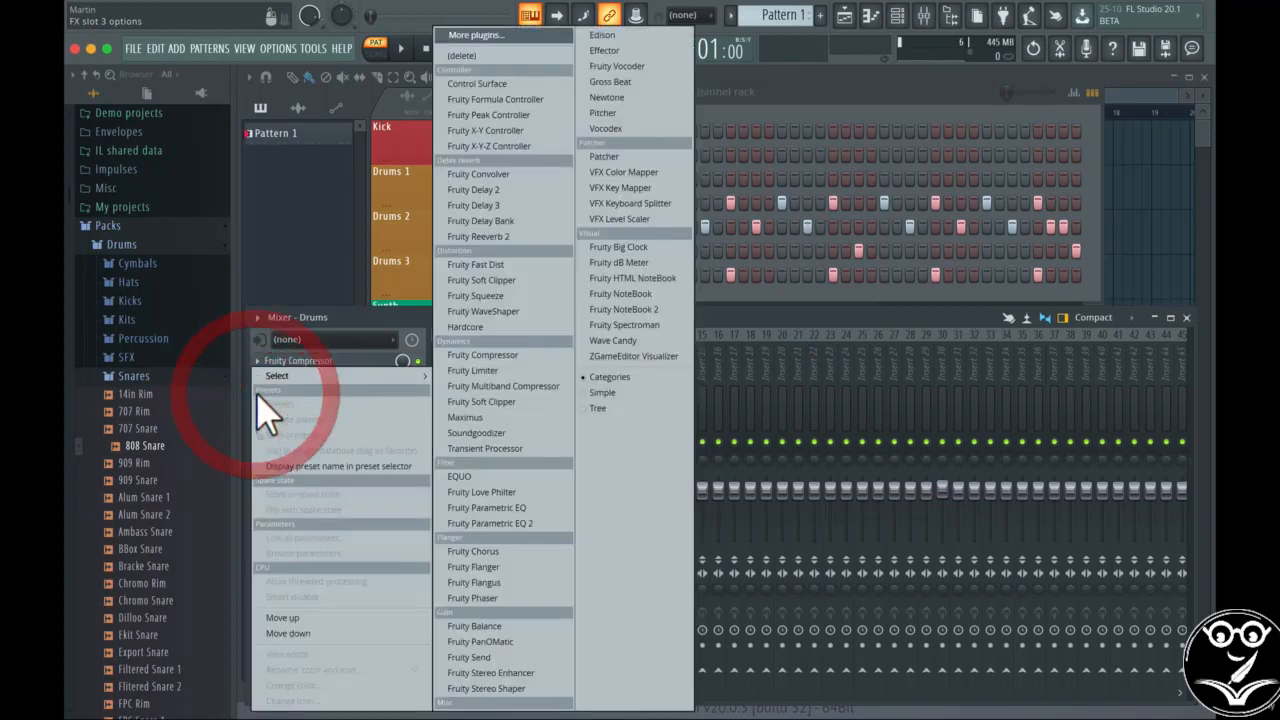
mouse_move(314, 375)
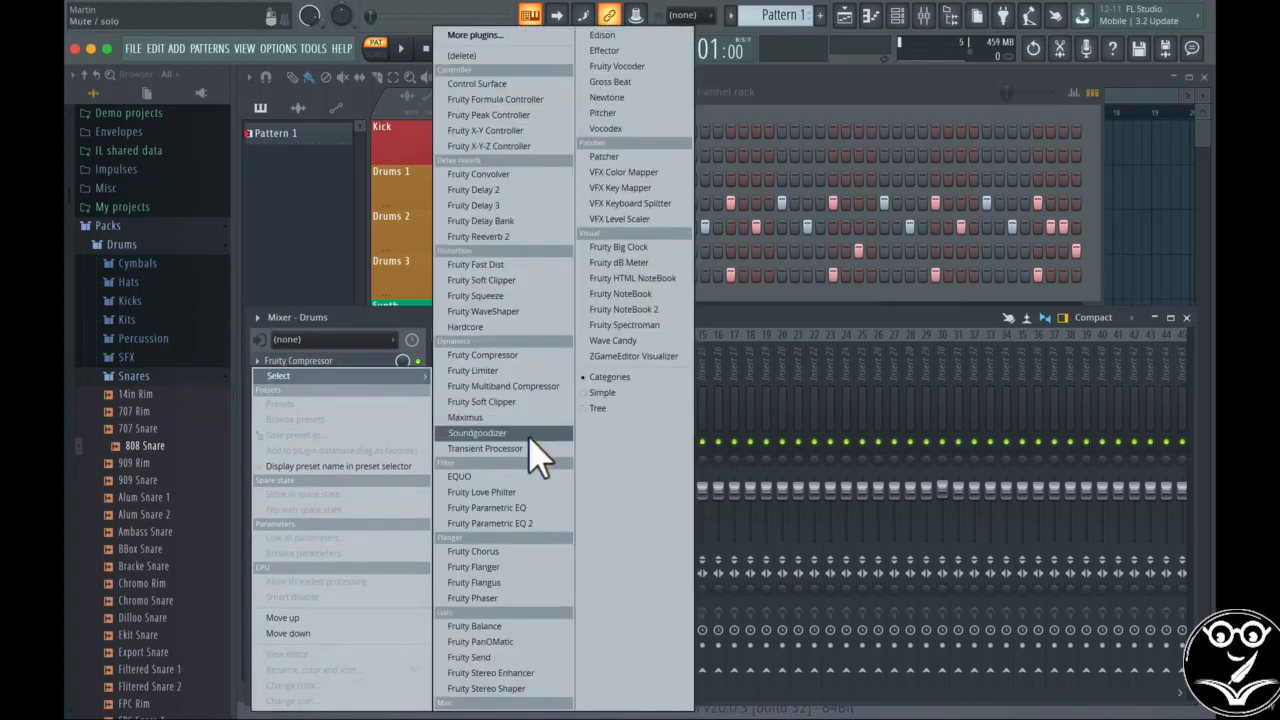
click(482, 237)
drag(458, 108, 474, 124)
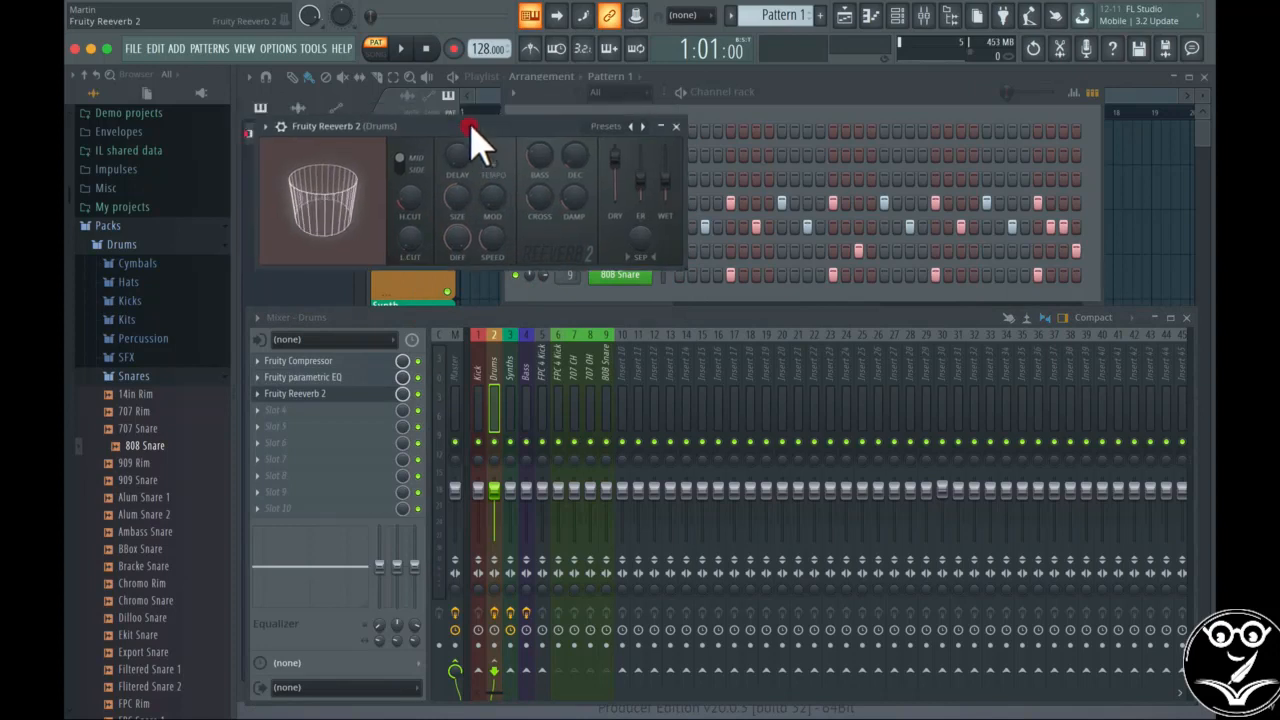
Set the Drums reverb's wet level to maximum and dry level to minimum, and play the pattern to hear it.
drag(666, 179, 666, 146)
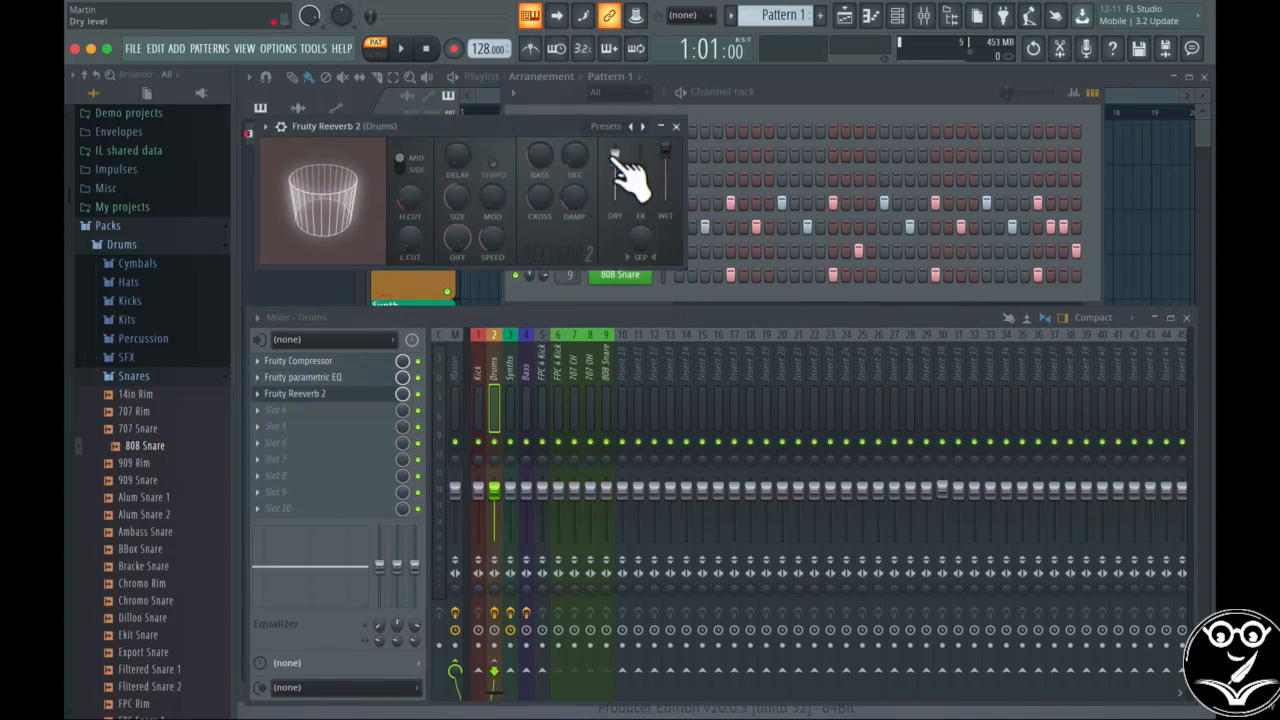
drag(615, 153, 615, 198)
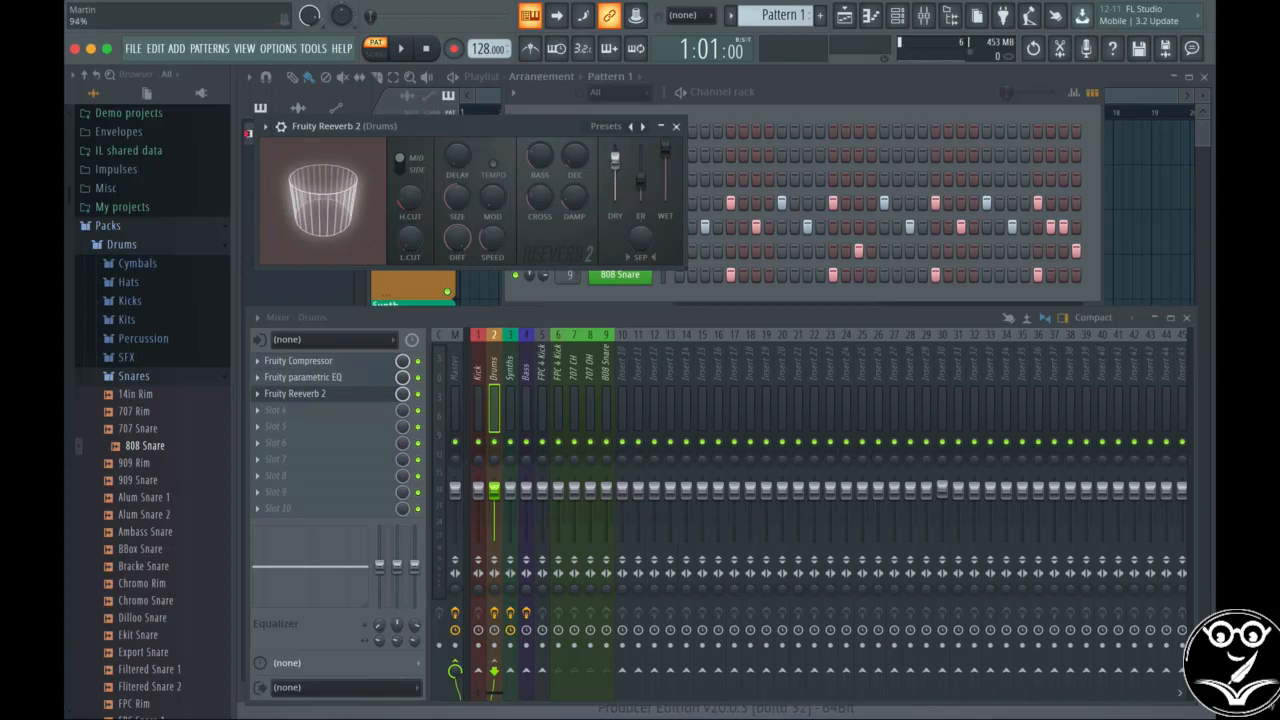
click(676, 128)
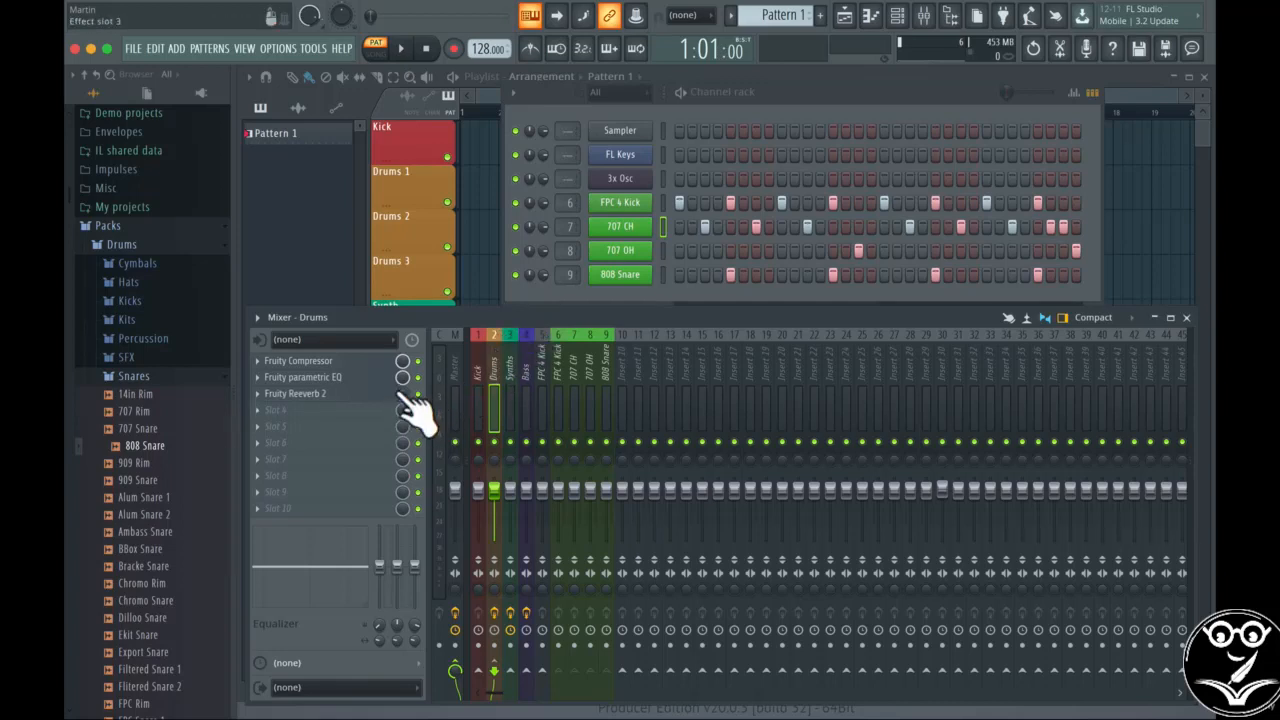
key(space)
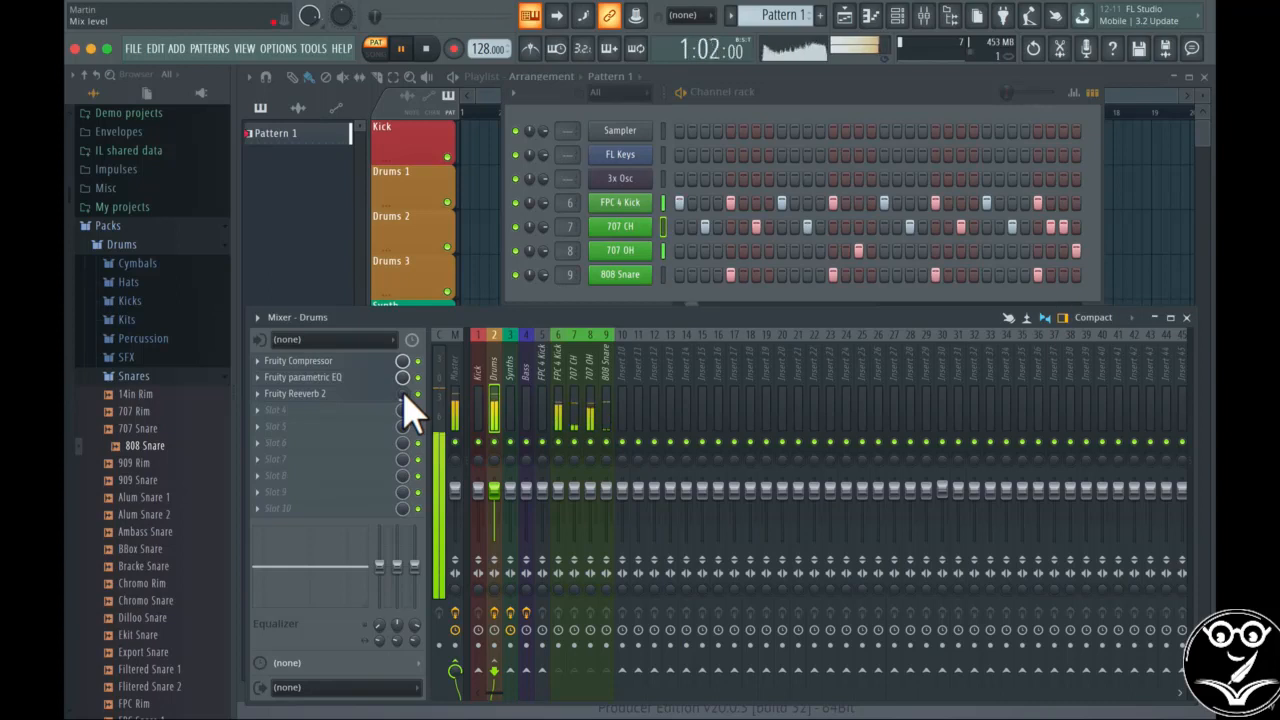
key(space)
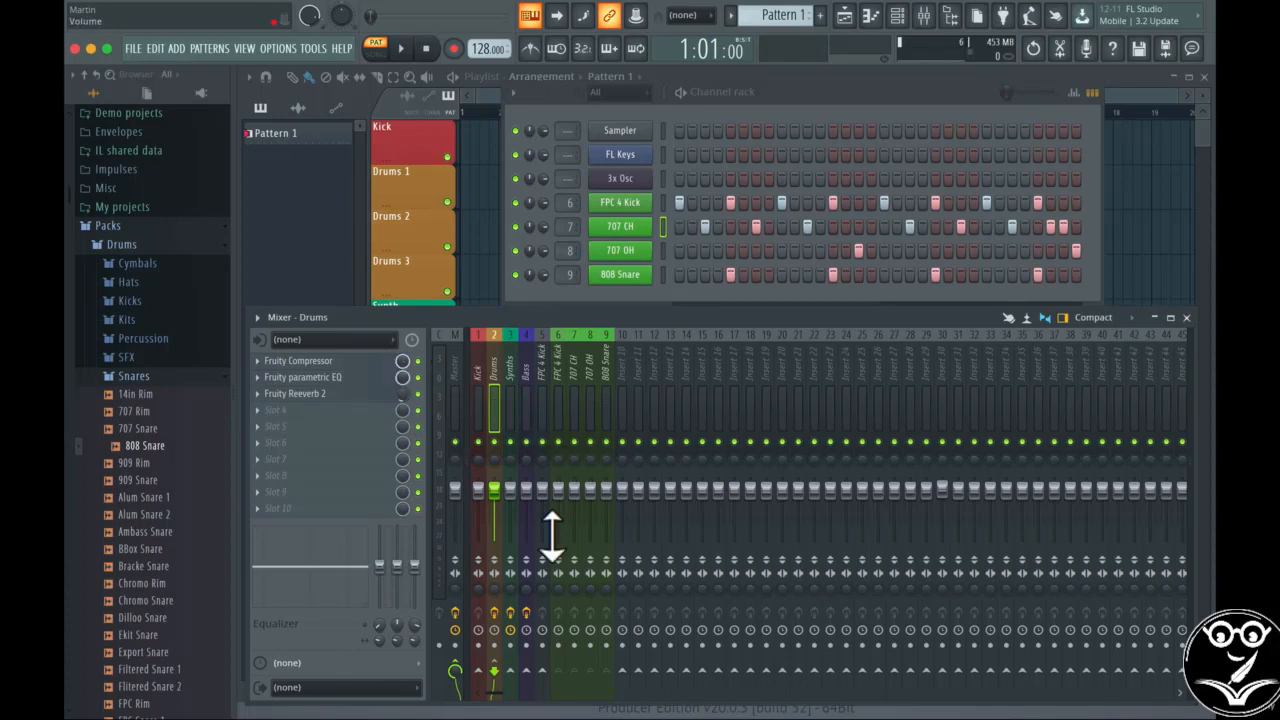
Examine the threshold and ratio settings of the Fruity Compressor on the Drums track.
click(305, 362)
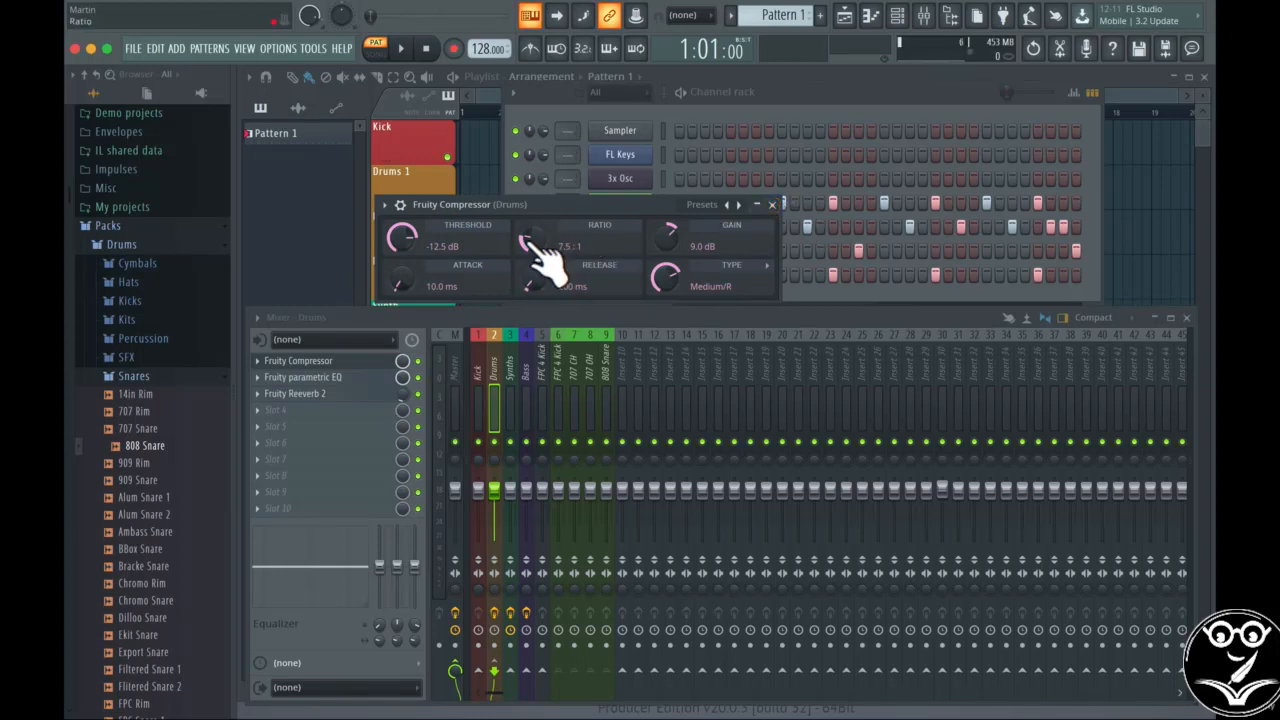
click(773, 205)
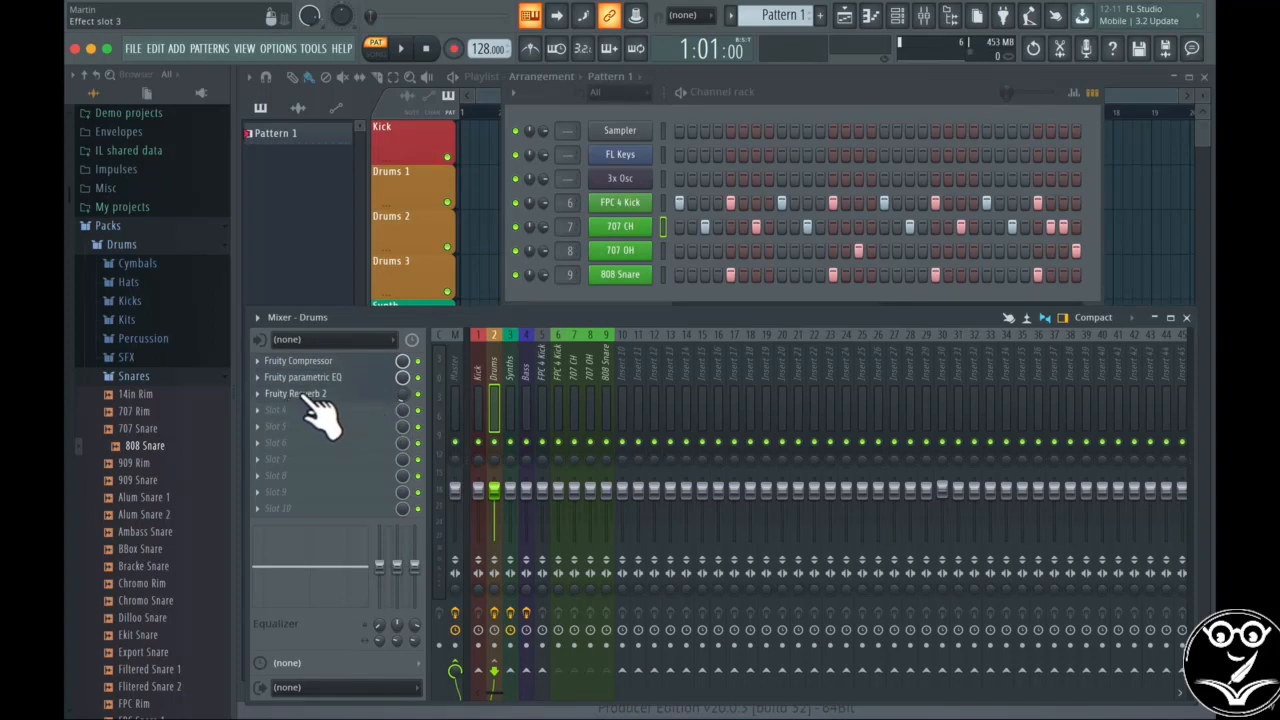
Adjust the Fruity Reeverb 2 mix level on the Drums track, playing the pattern to judge the reverb amount.
drag(403, 395, 403, 379)
click(371, 398)
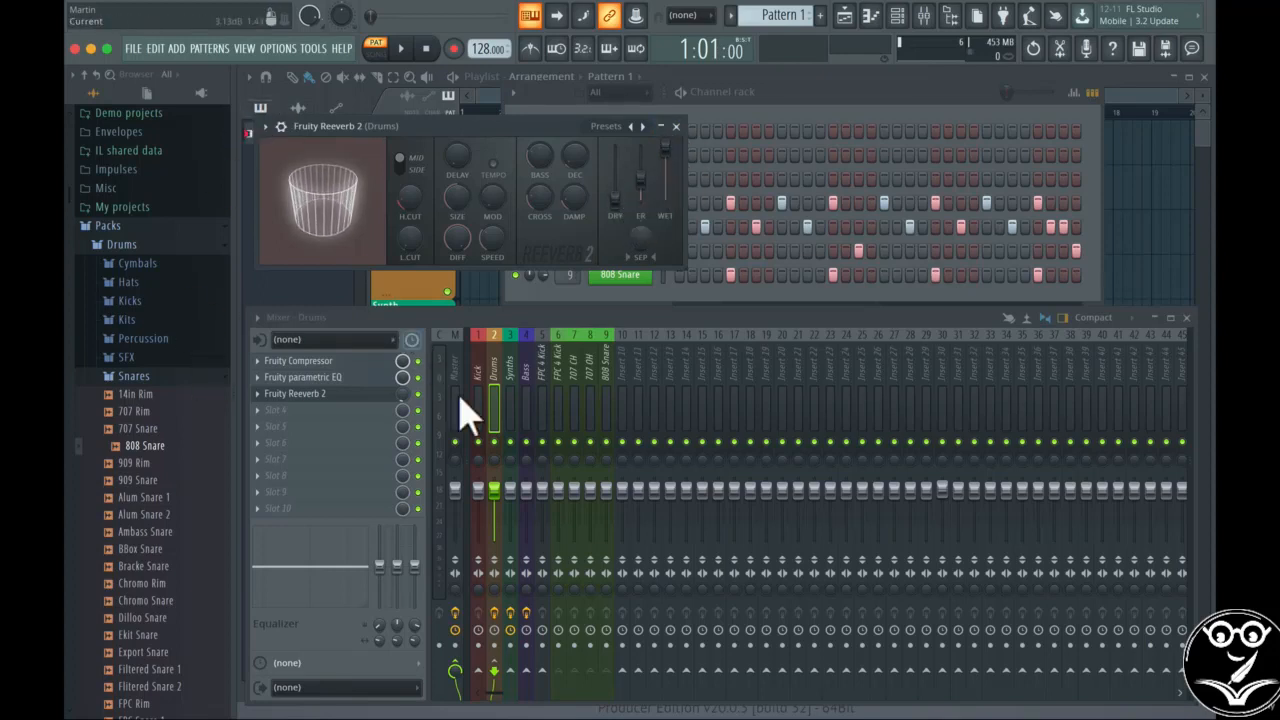
mouse_move(403, 394)
mouse_down()
mouse_move(403, 366)
mouse_move(403, 378)
mouse_up()
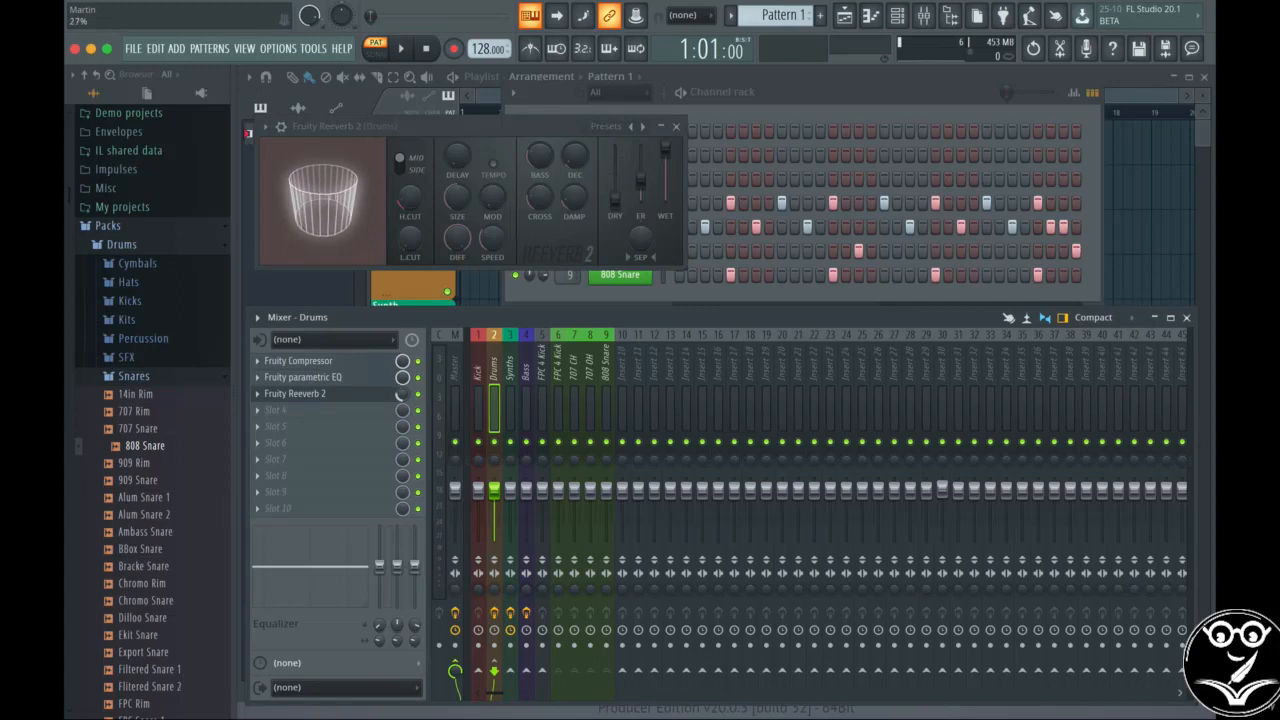
click(680, 140)
key(space)
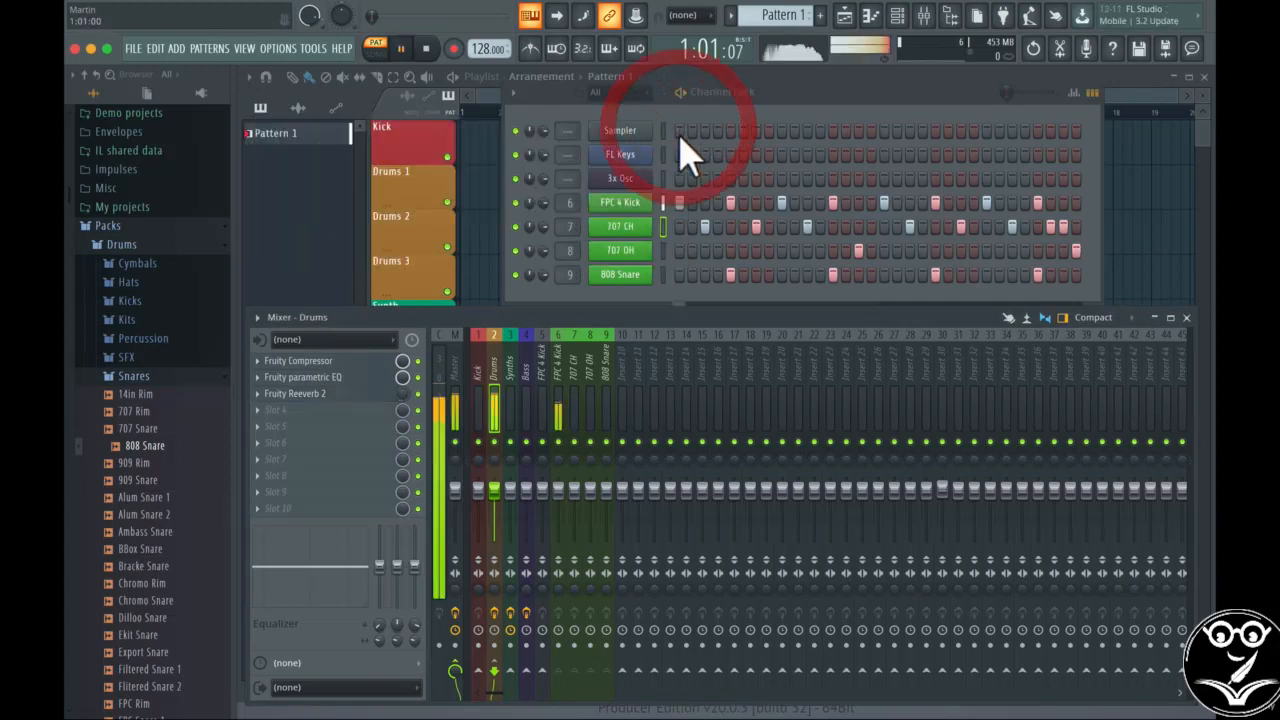
drag(403, 394, 403, 414)
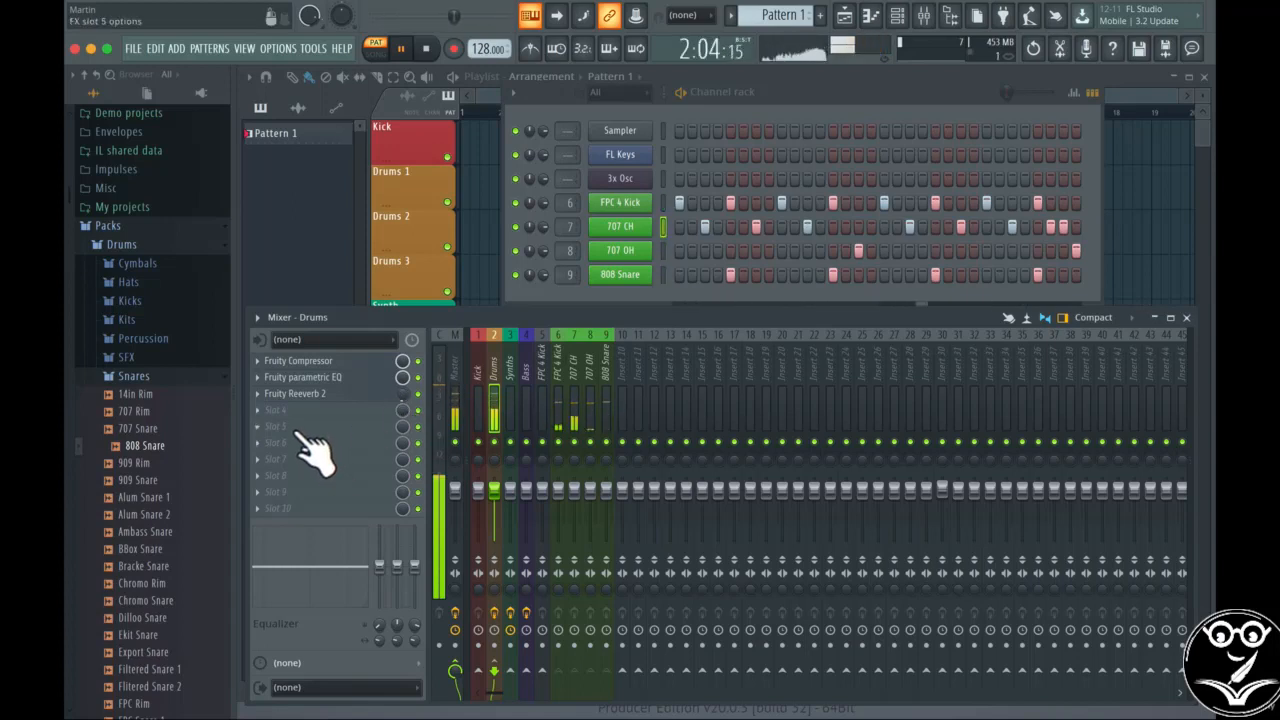
Stop playback and examine the band 1 level in the Drums track's Fruity parametric EQ.
click(322, 378)
key(space)
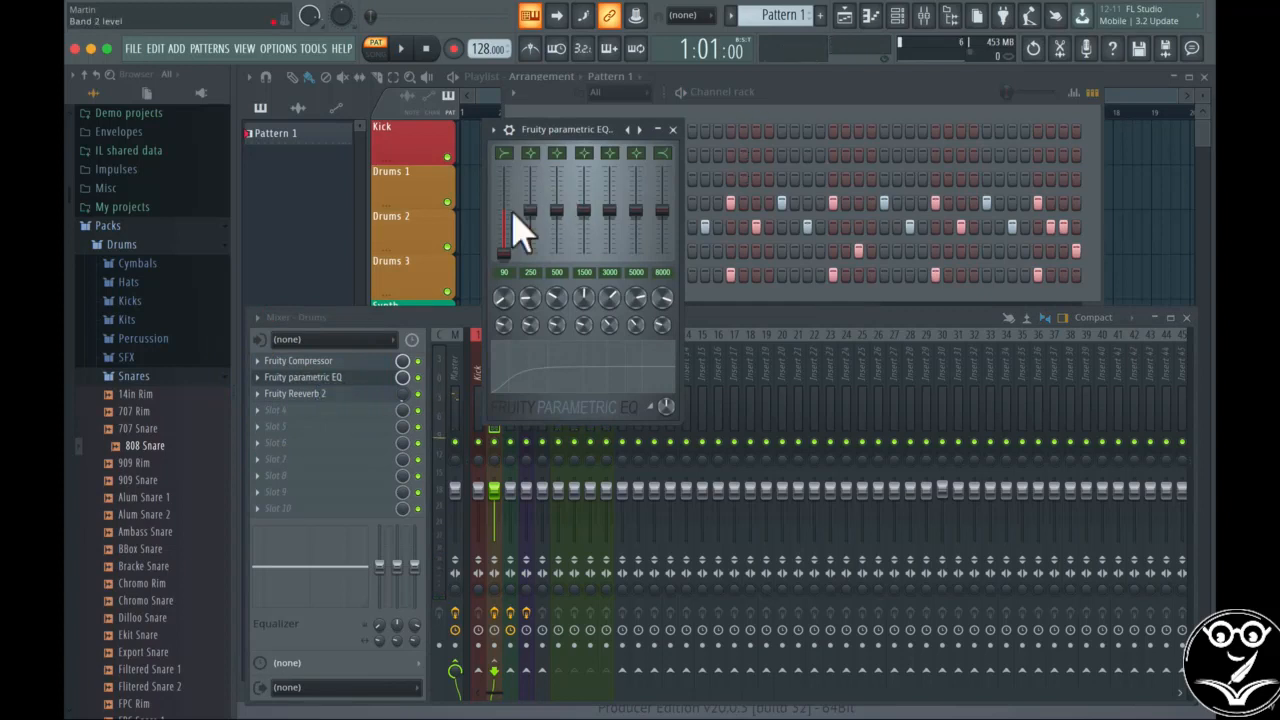
drag(548, 137, 649, 268)
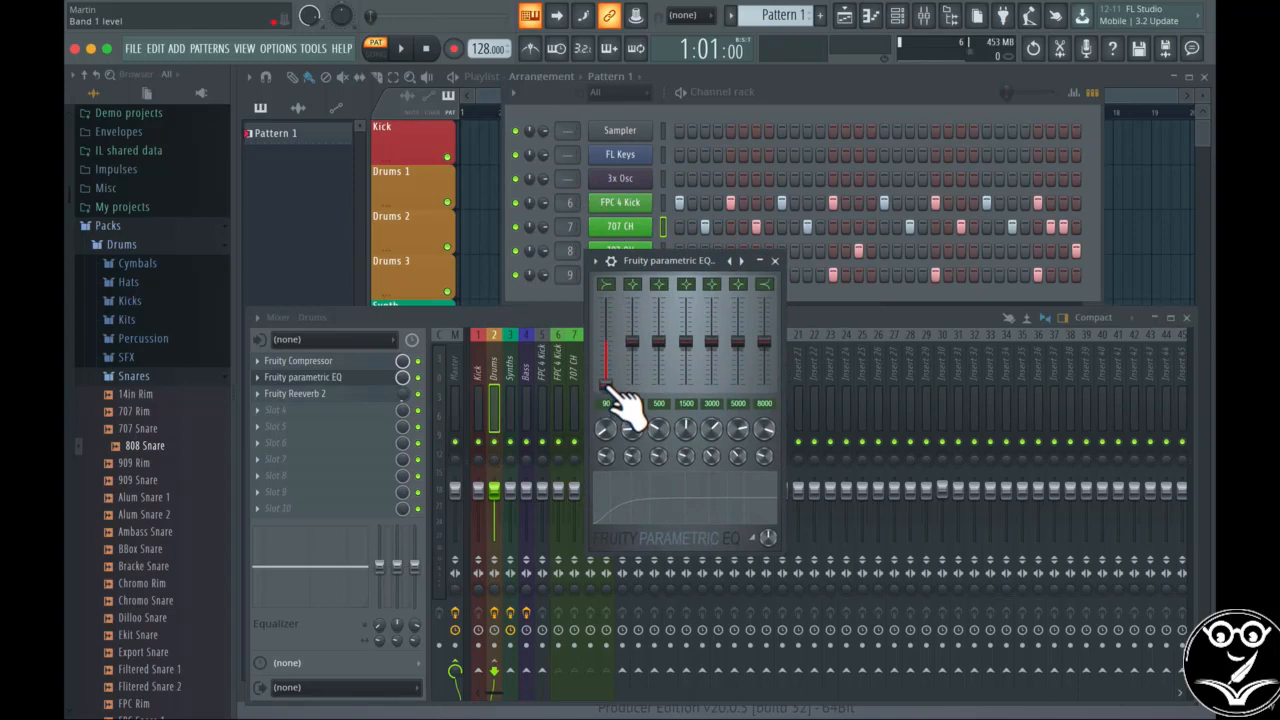
click(777, 262)
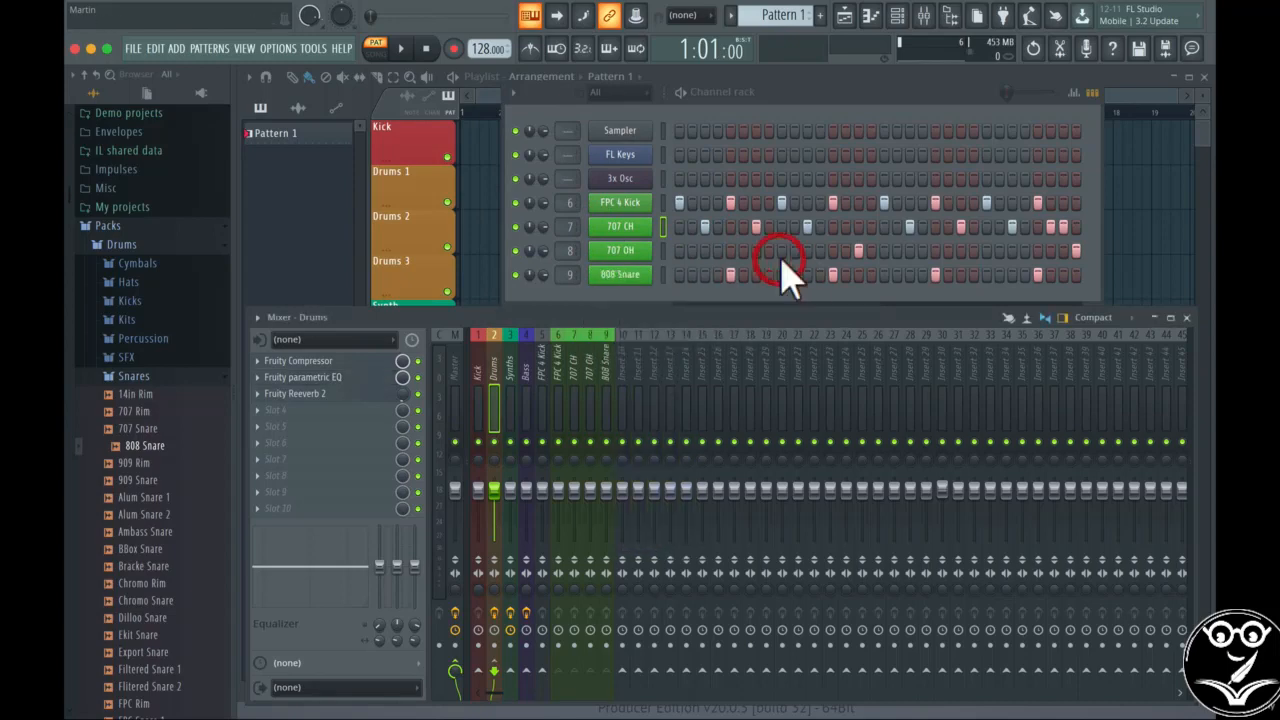
Route the green FPC 4 Kick mixer track directly to Master and disable its send to Drums.
click(560, 368)
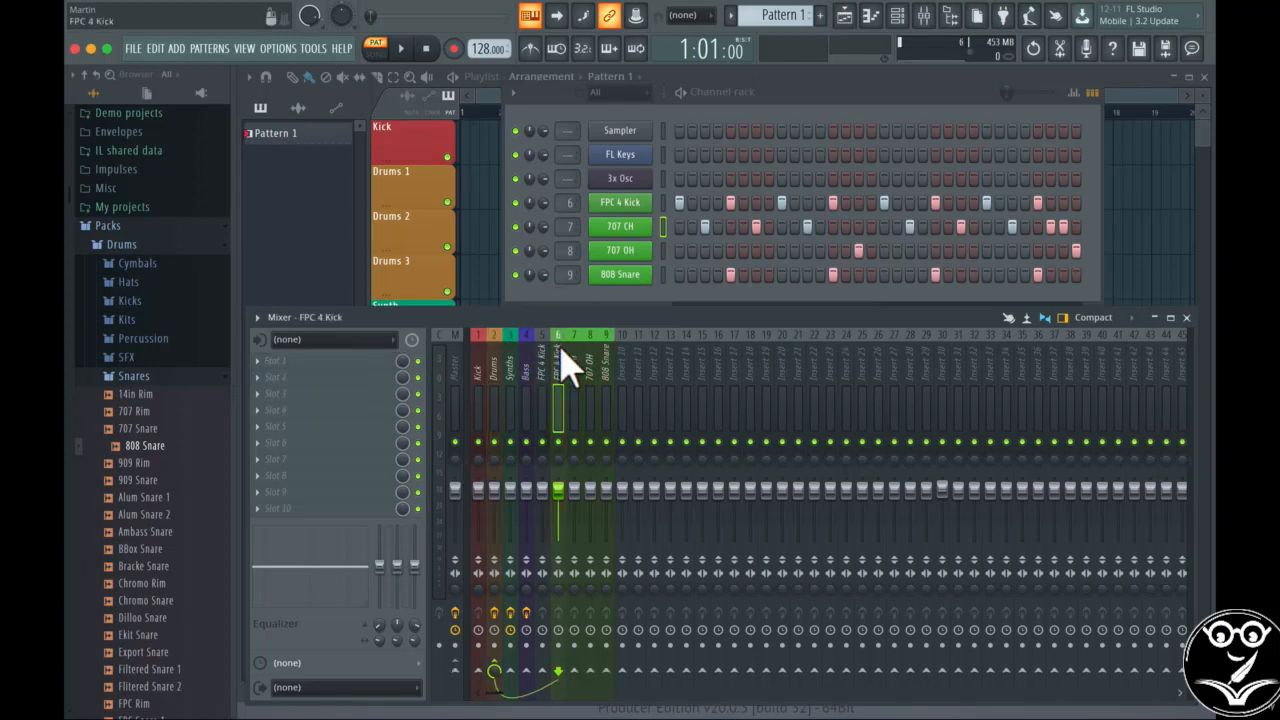
click(494, 670)
click(456, 670)
Play the pattern and slightly lower the volume of the green FPC 4 Kick mixer track.
key(space)
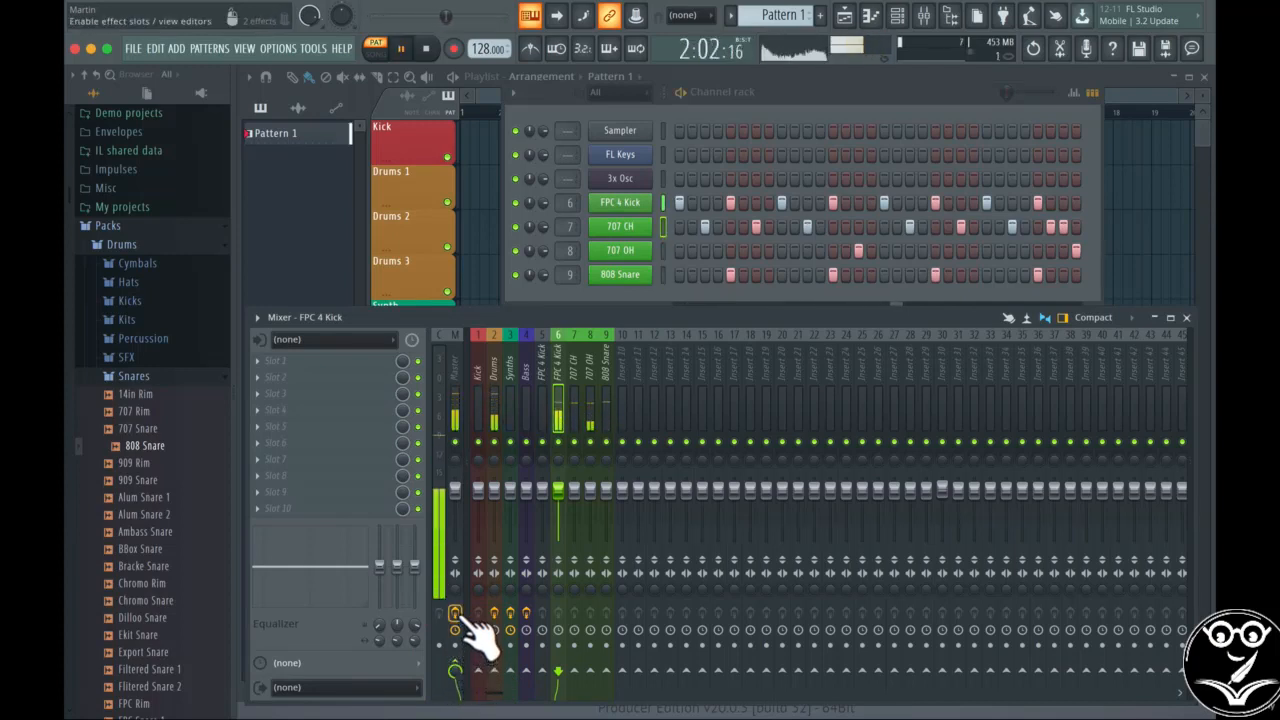
drag(568, 522, 568, 522)
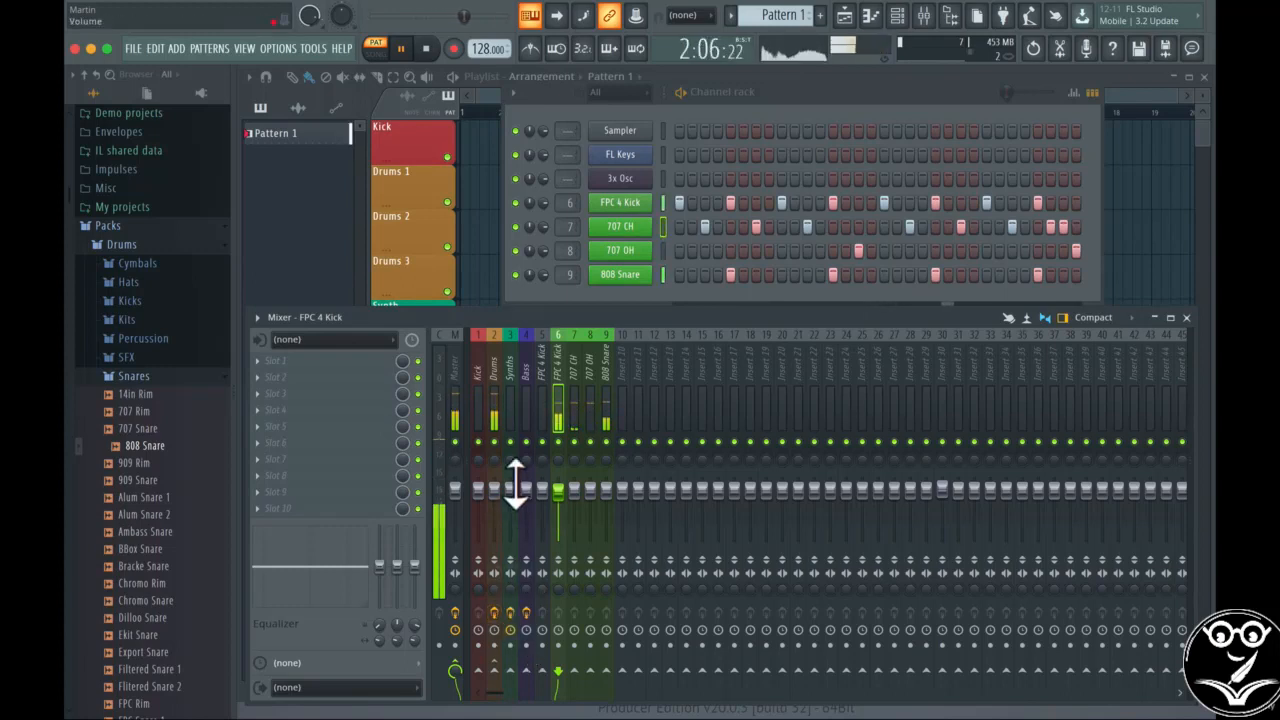
key(space)
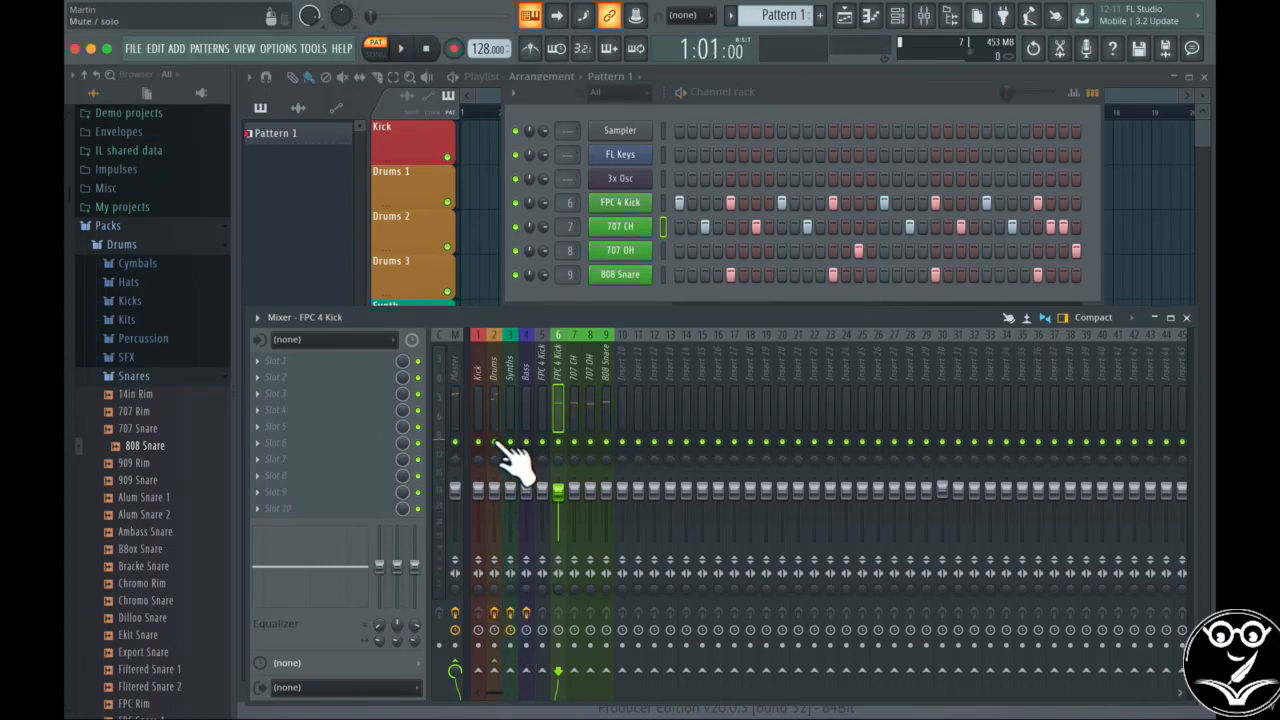
Play the pattern and lower the volume of the whole Drums mixer track slightly.
click(494, 441)
key(space)
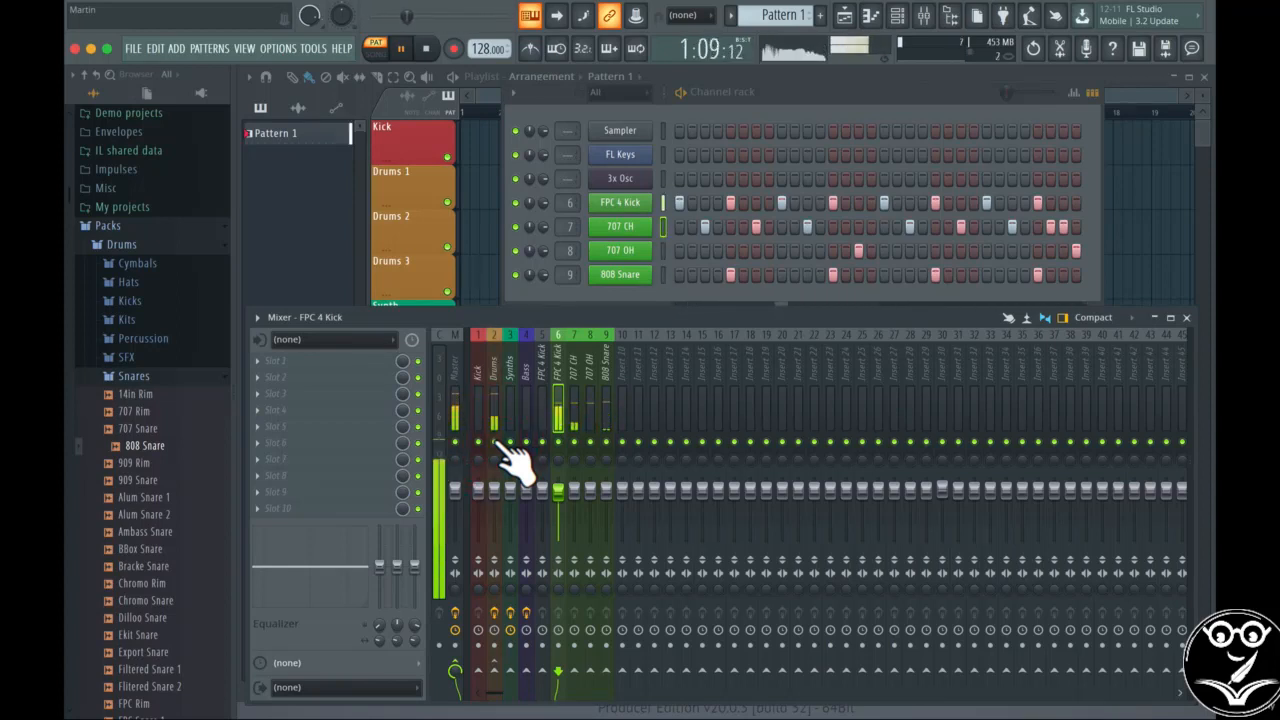
drag(496, 498, 503, 508)
key(space)
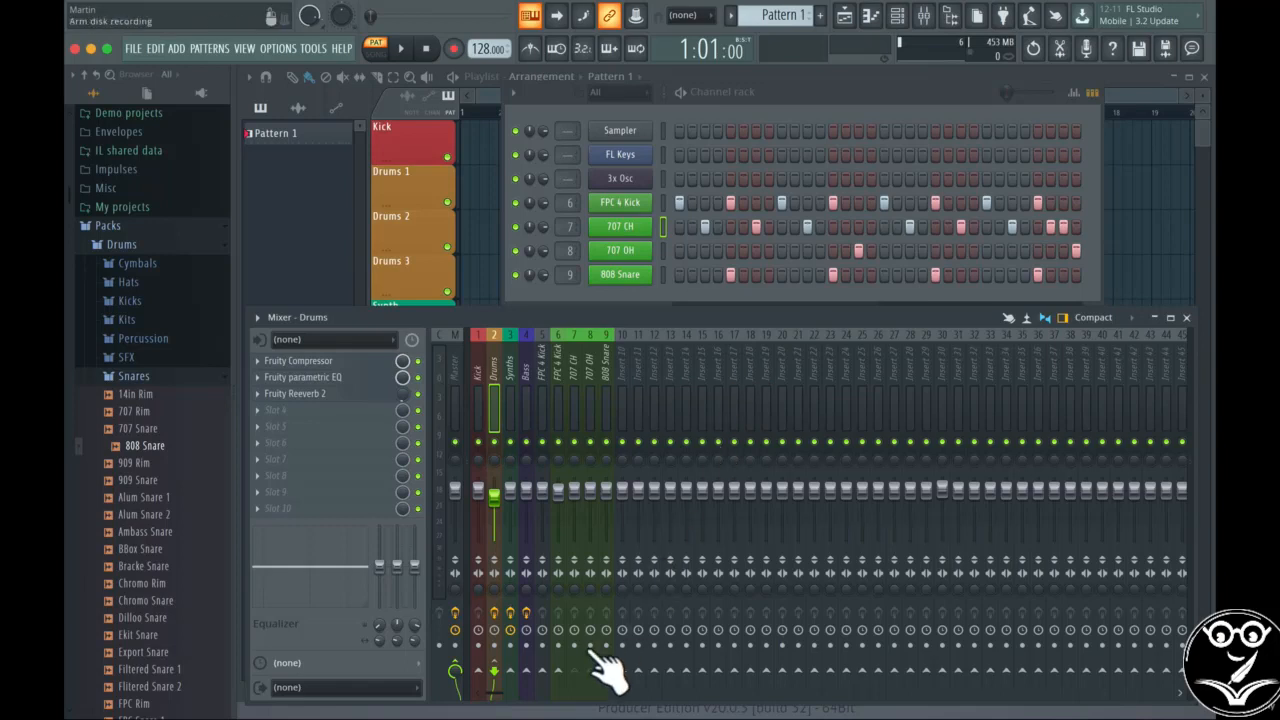
Select the unused mixer tracks Insert 14, Insert 15 and Insert 16 in turn.
mouse_move(496, 692)
mouse_down()
mouse_move(960, 684)
mouse_move(1057, 664)
mouse_move(488, 688)
mouse_up()
click(686, 343)
click(703, 343)
click(720, 334)
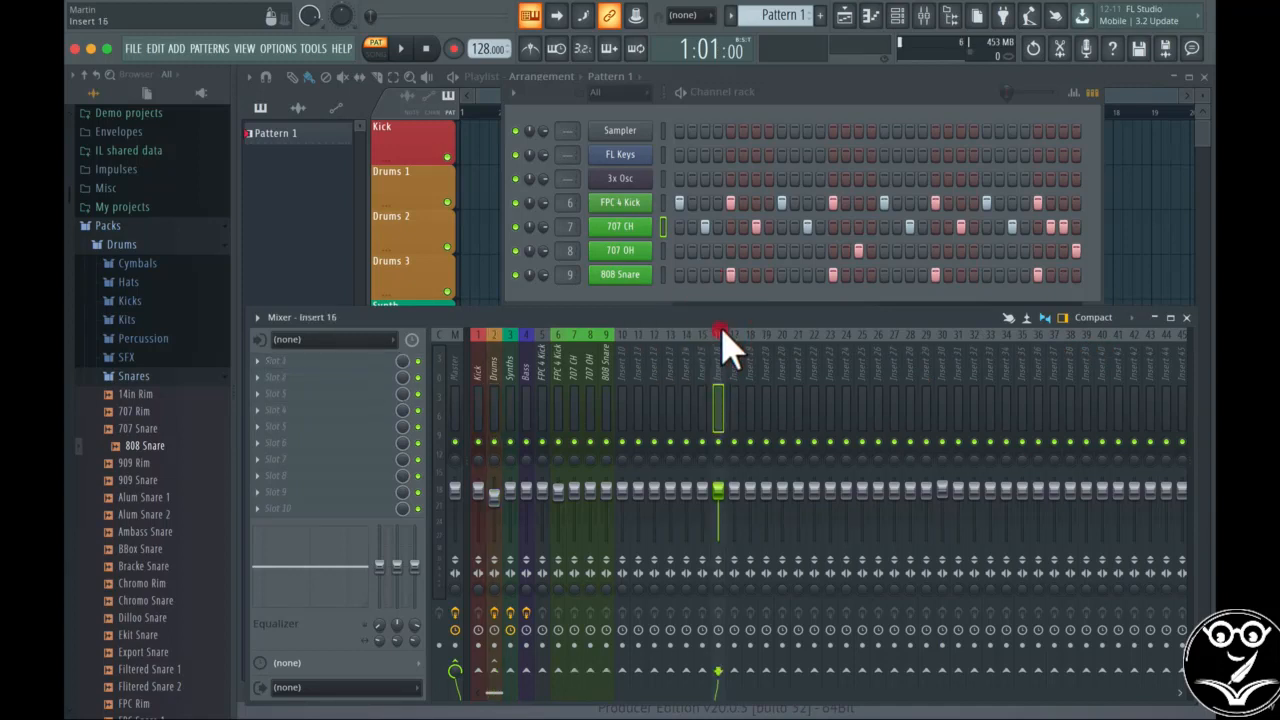